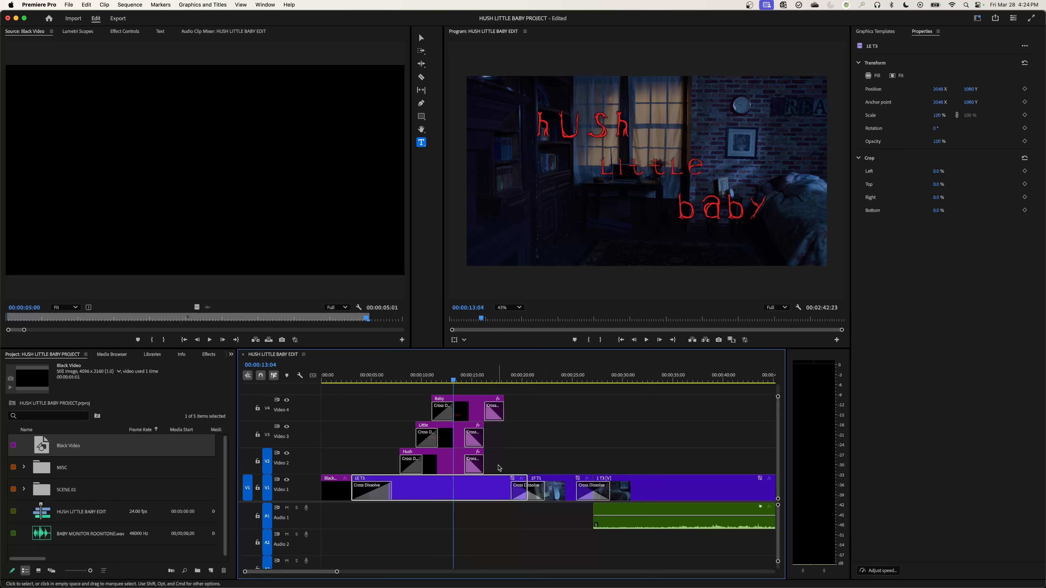
{"action": "left_click_drag", "start_coordinate": [509, 470], "coordinate": [650, 414]}
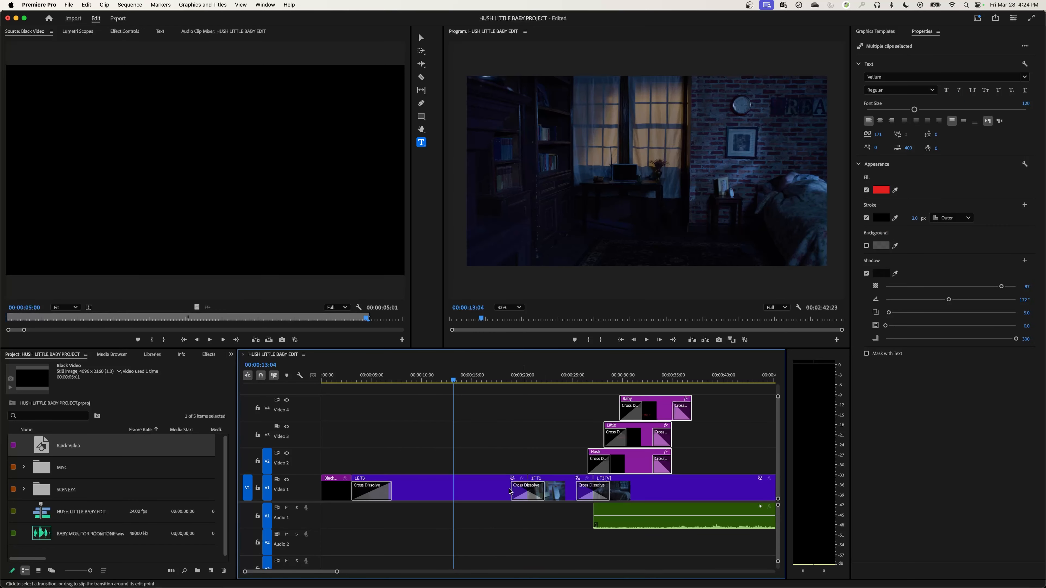
{"action": "left_click_drag", "start_coordinate": [446, 490], "coordinate": [446, 464]}
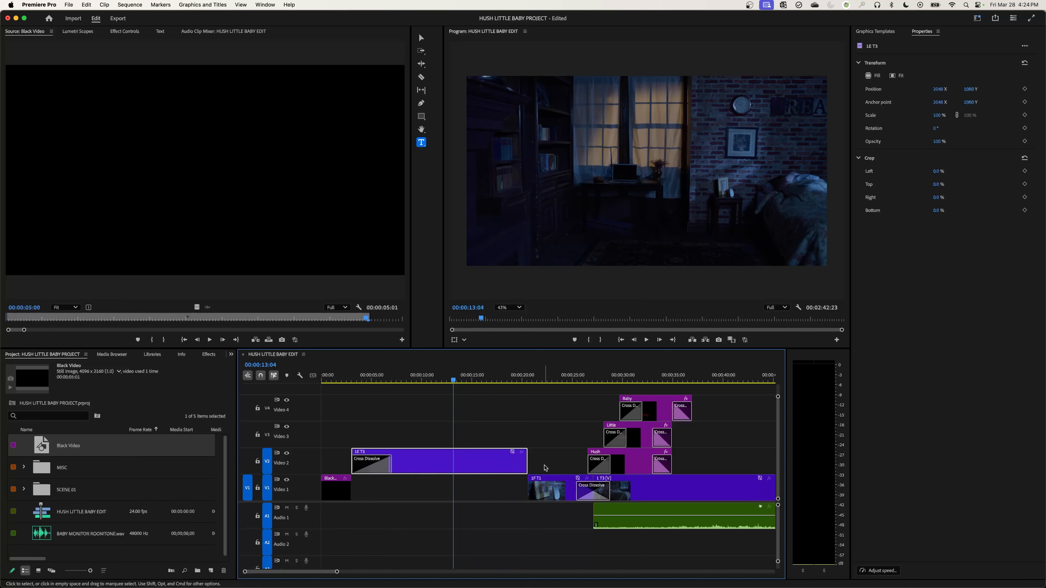
{"action": "key", "text": "super+z"}
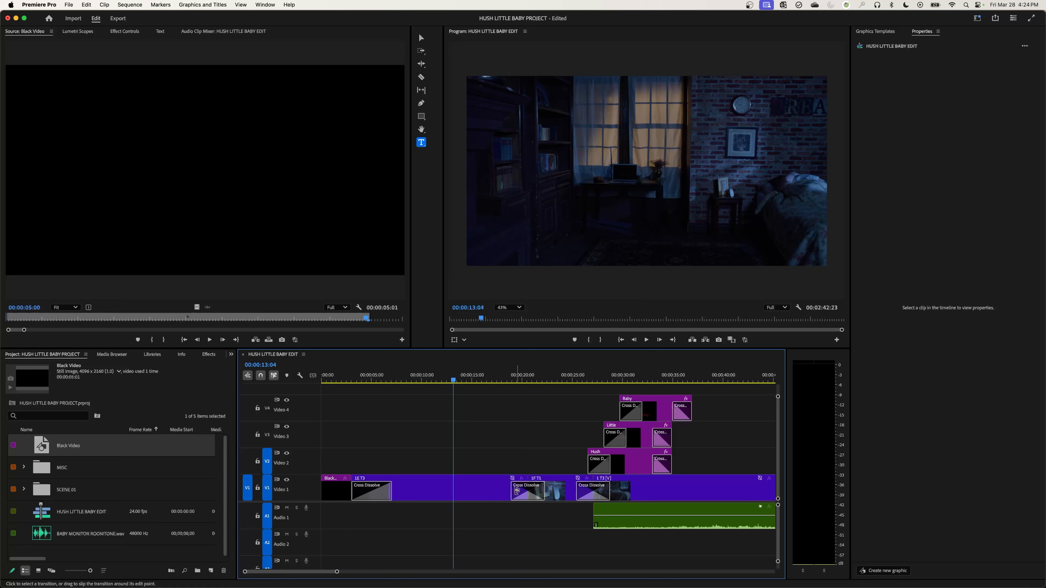
{"action": "key", "text": "super+z"}
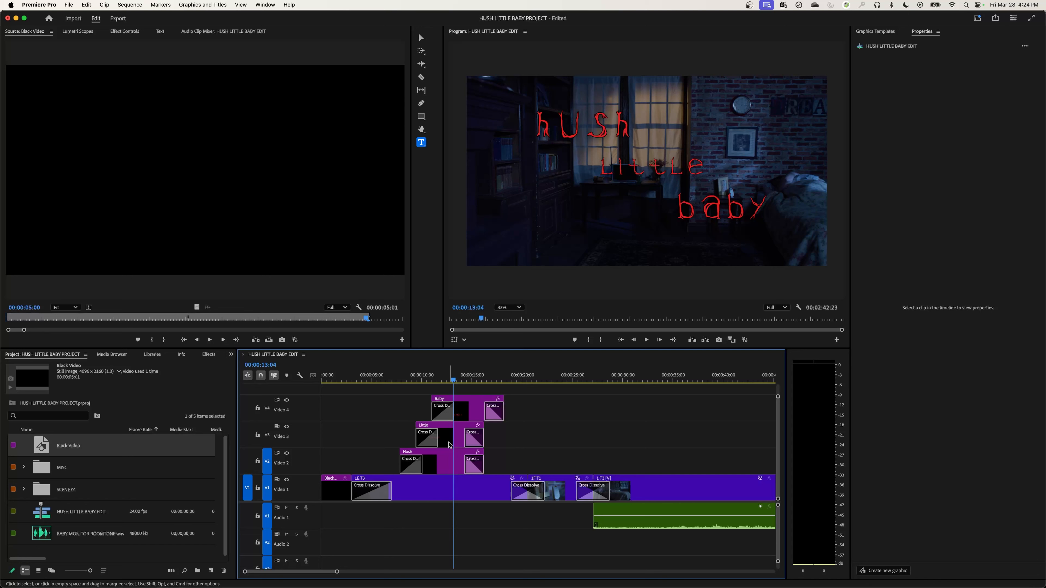
Move the Hush, Little and Baby title clips up one video track and duplicate the 1E T3 clip onto Video 2.
{"action": "left_click_drag", "start_coordinate": [506, 458], "coordinate": [426, 400]}
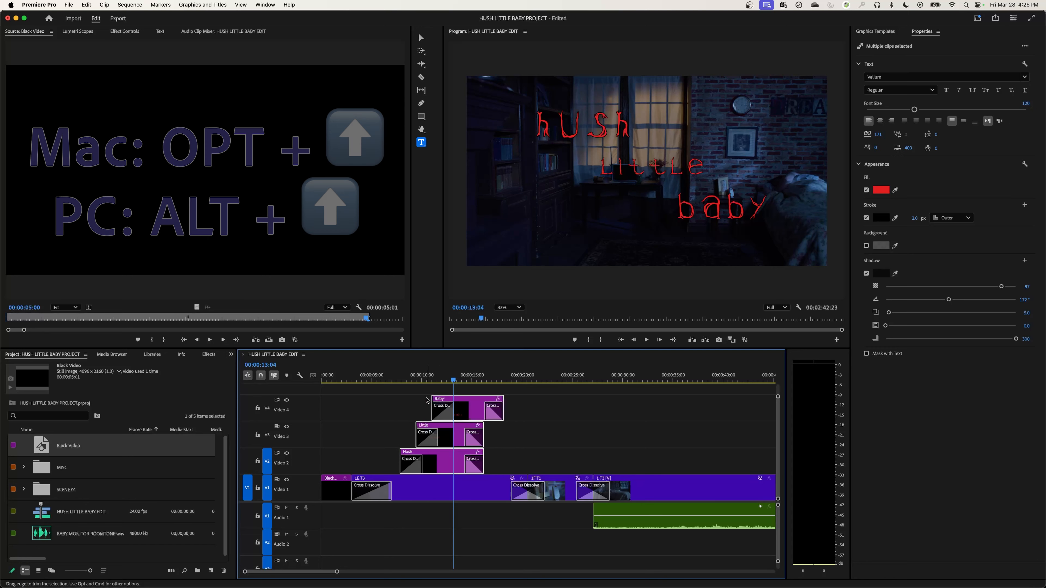
{"action": "key", "text": "alt+Up"}
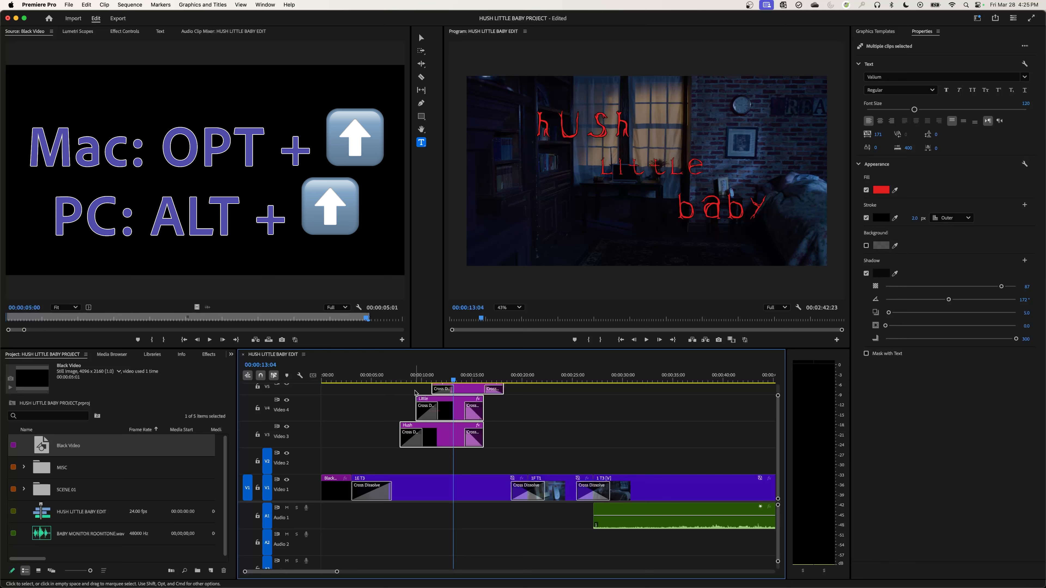
{"action": "left_click", "coordinate": [423, 486]}
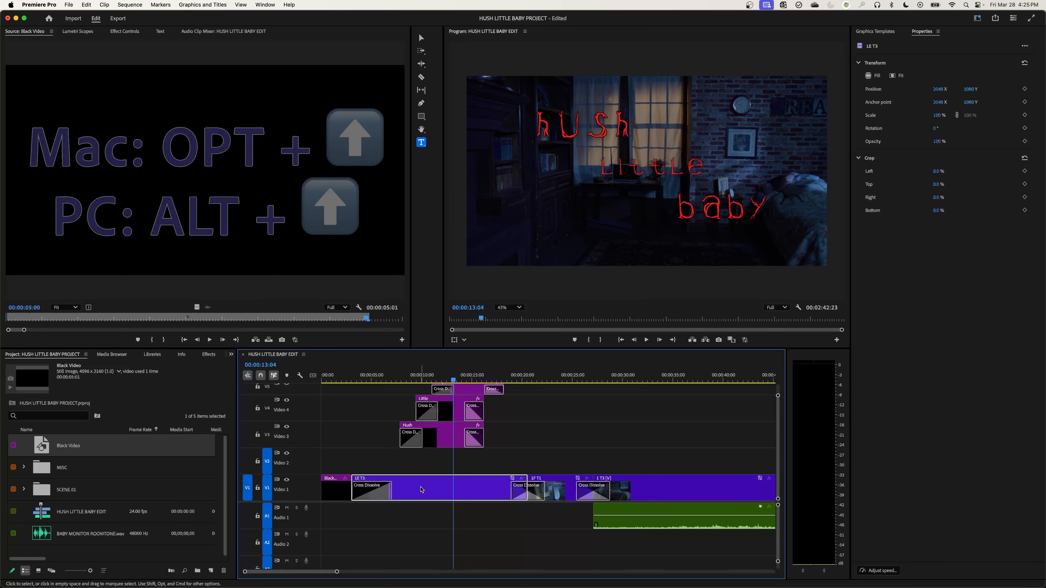
{"action": "left_click_drag", "start_coordinate": [423, 490], "coordinate": [424, 475]}
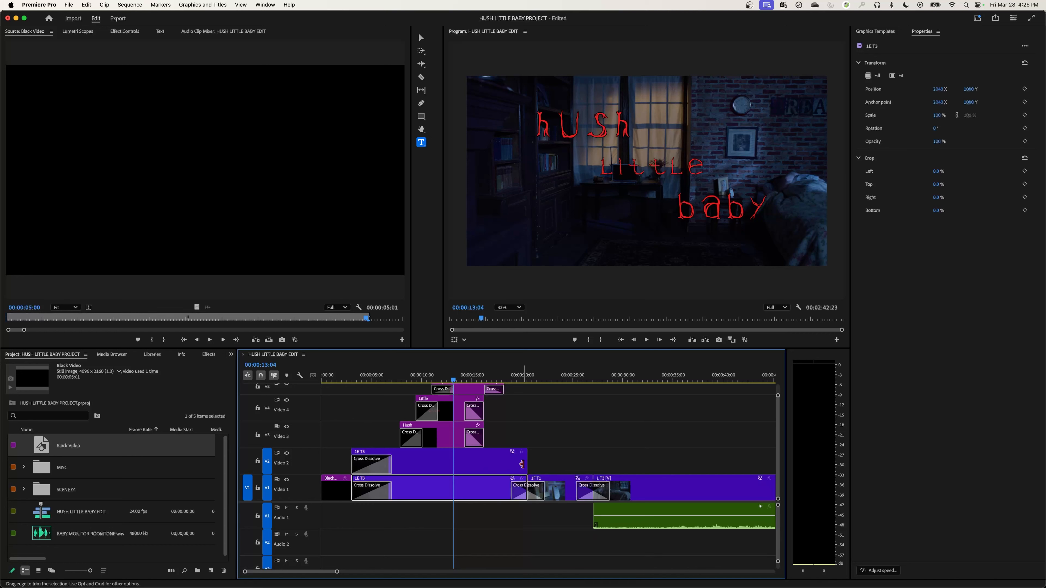
Extend the end of the 1E T3 copy on Video 2 to about 22 seconds and shift the view to show all title tracks.
{"action": "left_click_drag", "start_coordinate": [526, 464], "coordinate": [545, 463]}
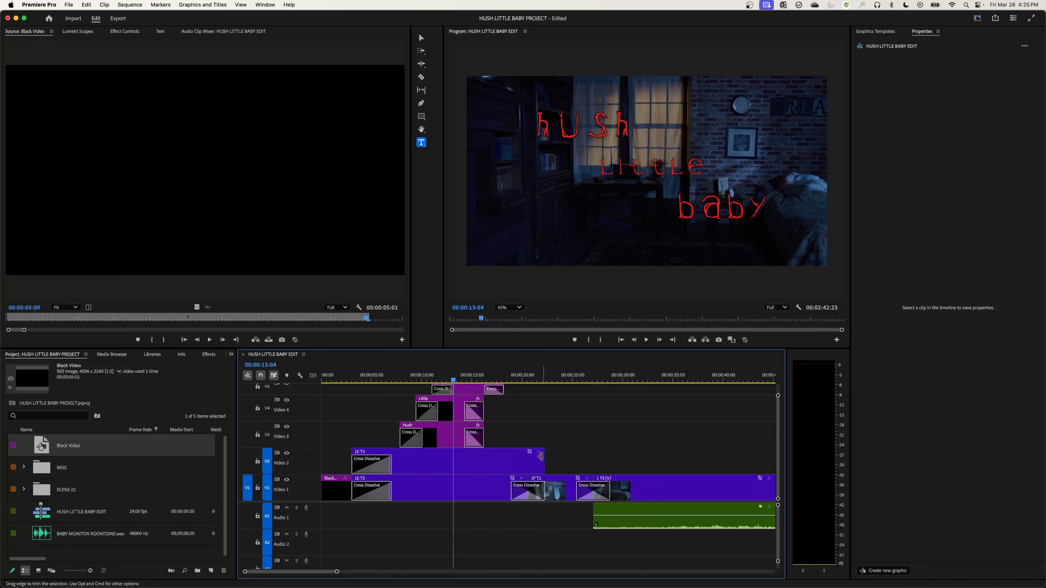
{"action": "left_click", "coordinate": [376, 472]}
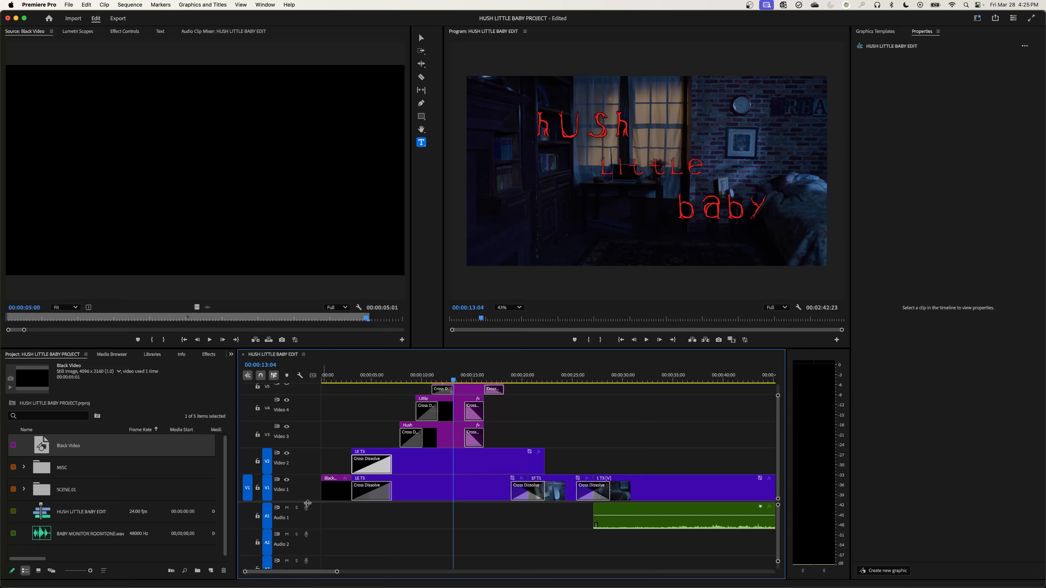
{"action": "left_click_drag", "start_coordinate": [307, 503], "coordinate": [308, 522]}
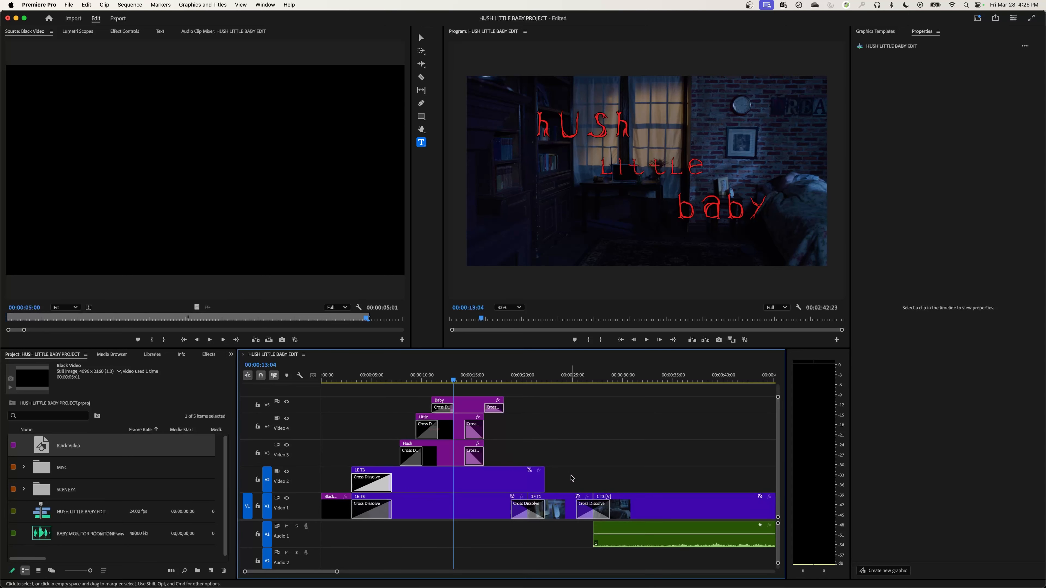
Replace the three title clips and the 1E T3 copy on Video 2 with an After Effects composition.
{"action": "left_click_drag", "start_coordinate": [572, 478], "coordinate": [383, 400]}
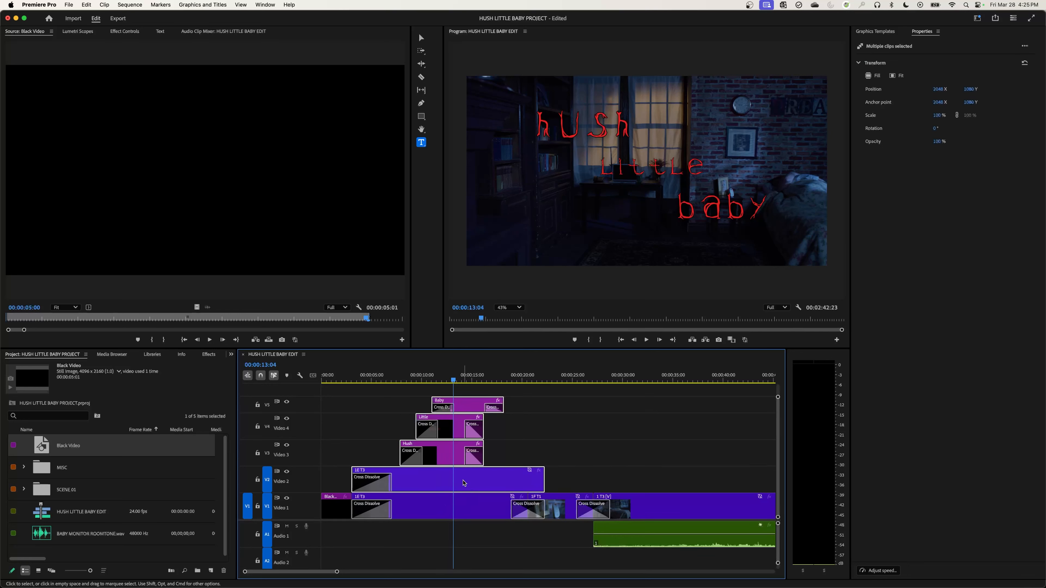
{"action": "right_click", "coordinate": [463, 483]}
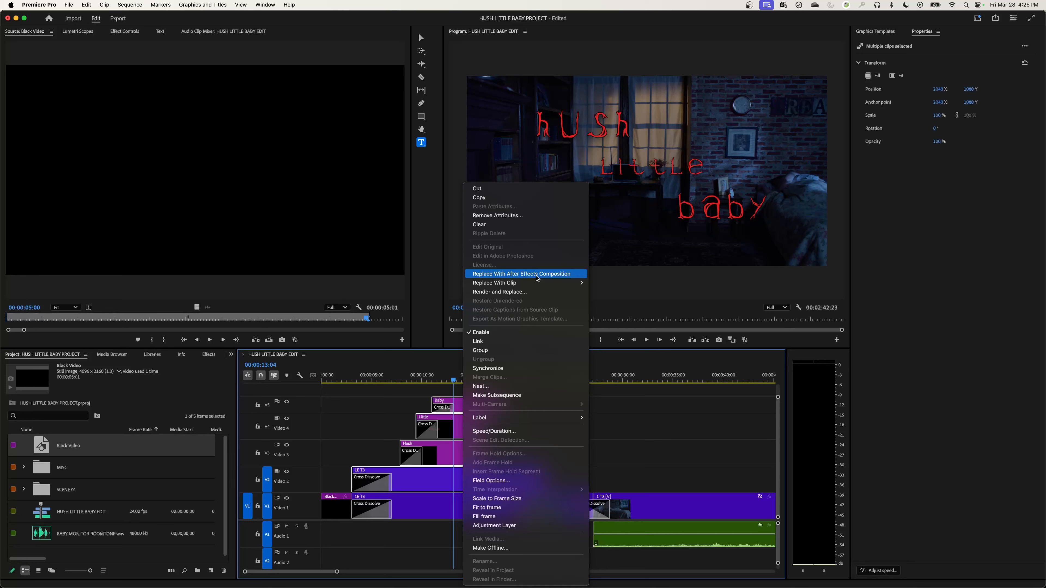
{"action": "left_click", "coordinate": [537, 274]}
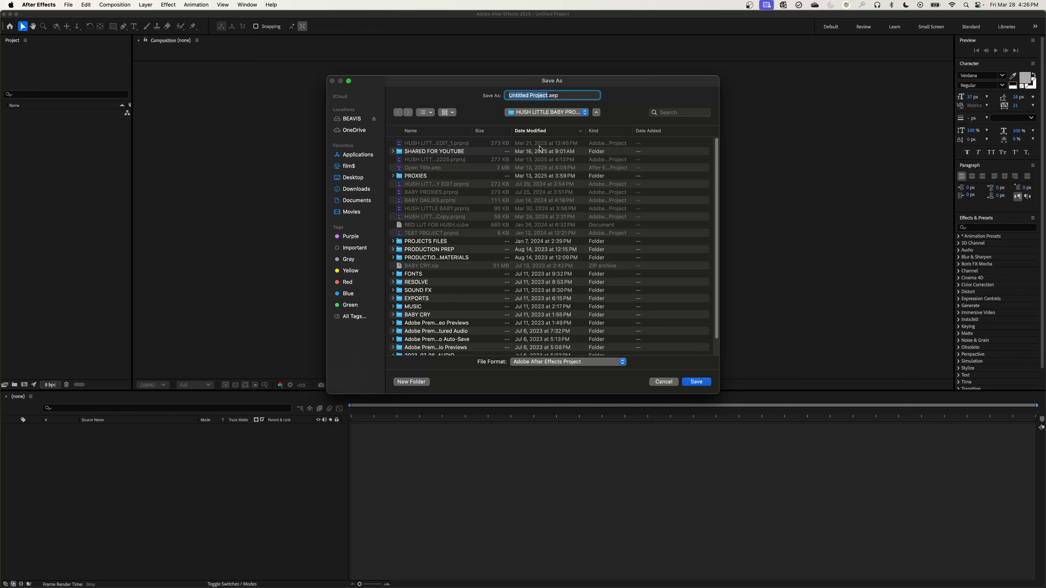
Save the new After Effects project as OPENING TITLES in the production folder.
{"action": "type", "text": "OPENING CREDIT"}
{"action": "key", "text": "BackSpace"}
{"action": "key", "text": "BackSpace"}
{"action": "key", "text": "BackSpace"}
{"action": "type", "text": "TITLES"}
{"action": "key", "text": "Return"}
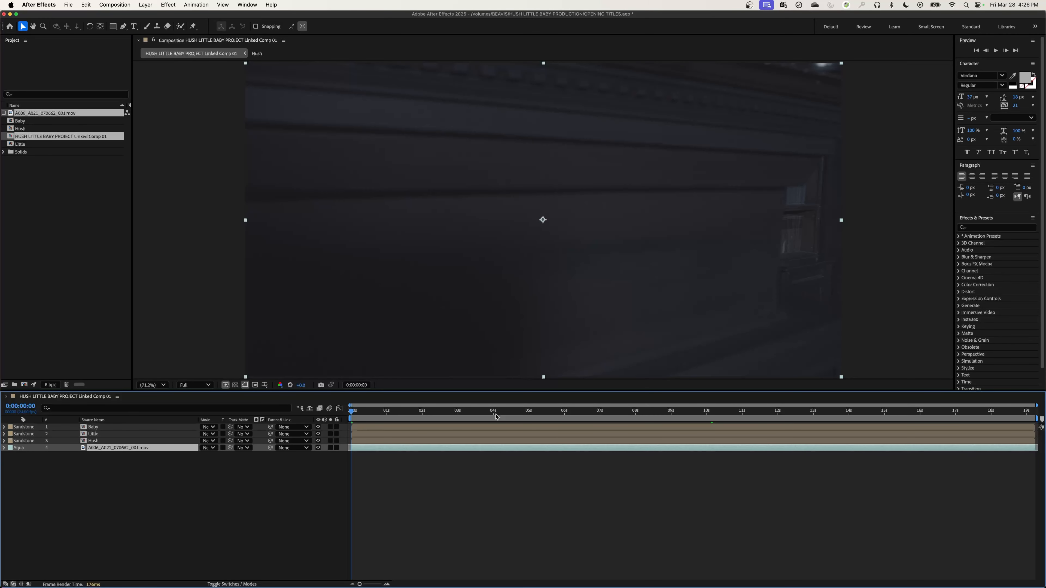
Scrub the linked composition to 0:00:05:10, show layer names instead of source names, and open the Baby precomposition.
{"action": "left_click_drag", "start_coordinate": [359, 418], "coordinate": [544, 460]}
{"action": "left_click", "coordinate": [91, 420]}
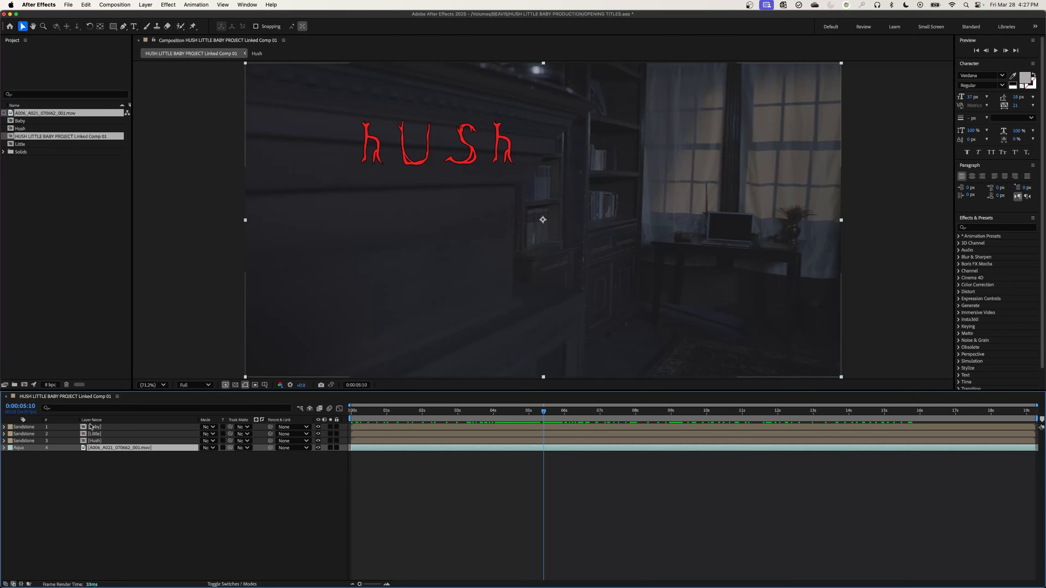
{"action": "left_click", "coordinate": [85, 428]}
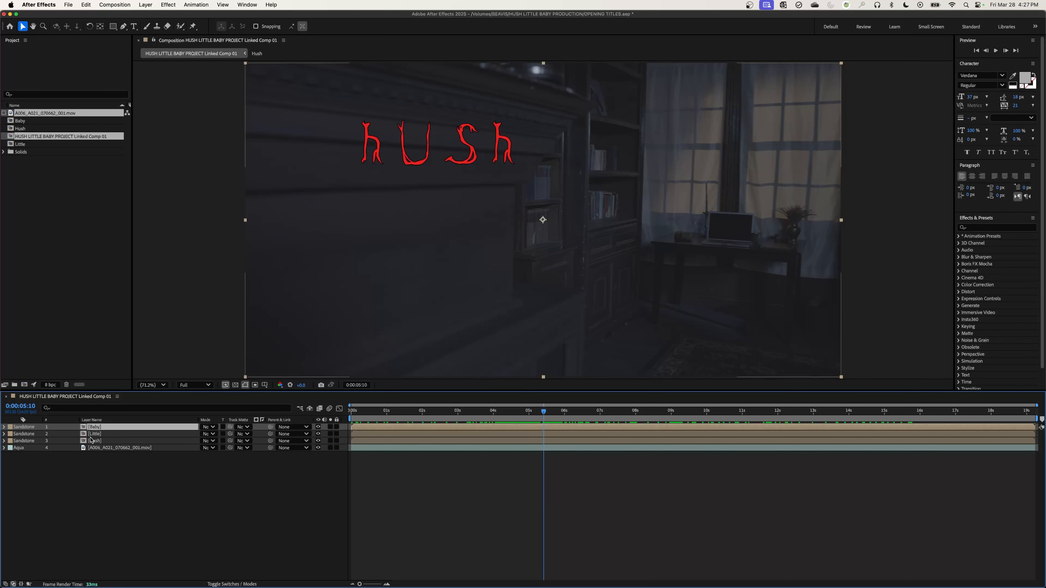
{"action": "double_click", "coordinate": [83, 428]}
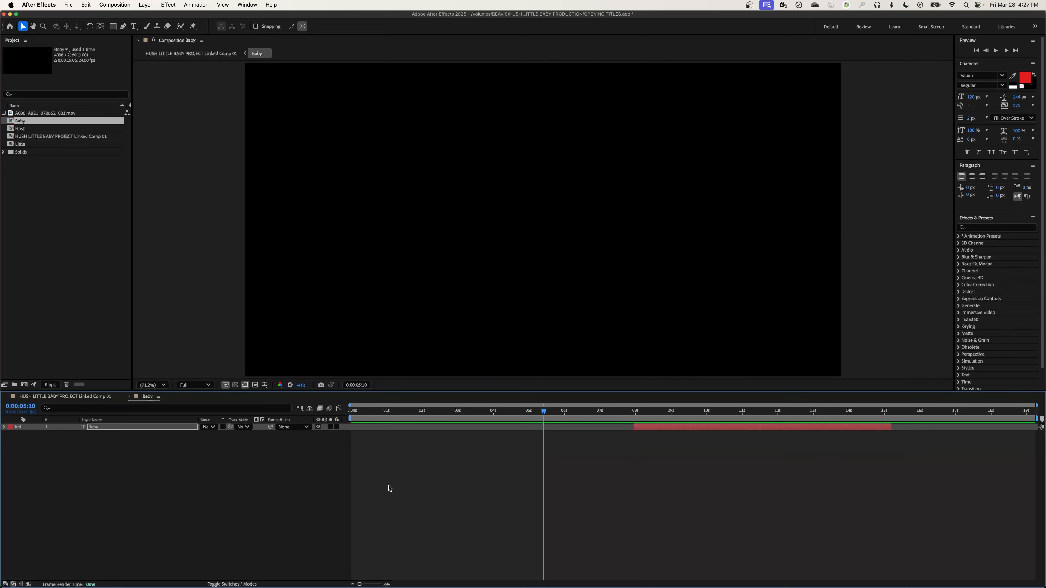
Apply the Fade In+Out - frames preset to the Baby text layer and scrub through the fade.
{"action": "left_click_drag", "start_coordinate": [662, 412], "coordinate": [667, 412]}
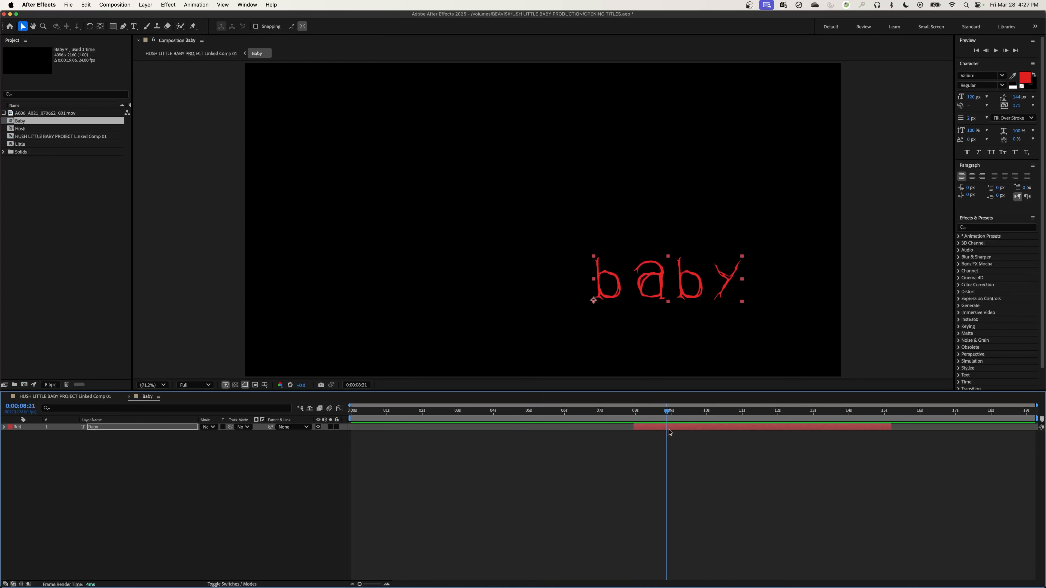
{"action": "left_click", "coordinate": [670, 429]}
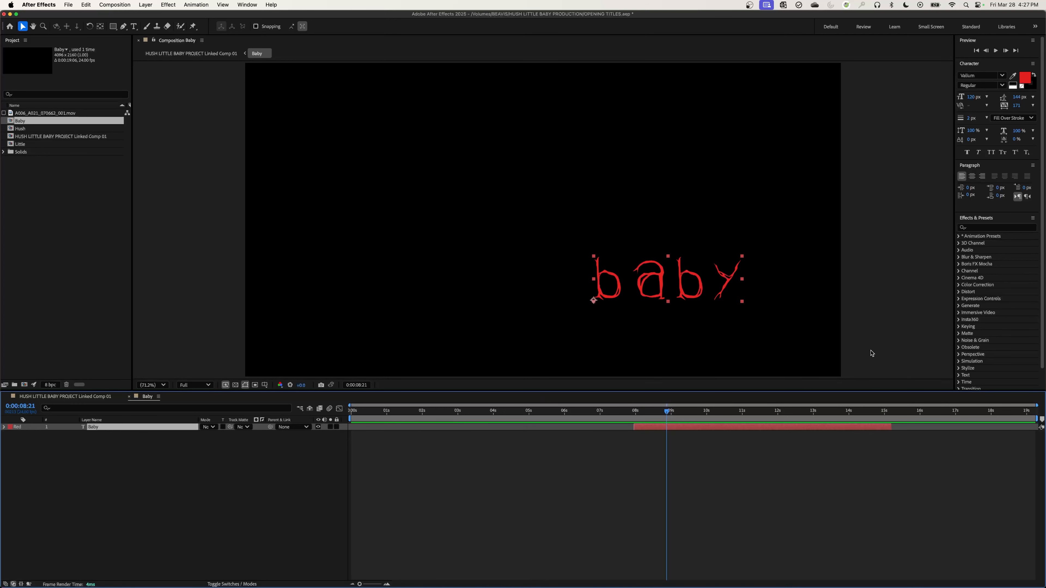
{"action": "left_click", "coordinate": [975, 228]}
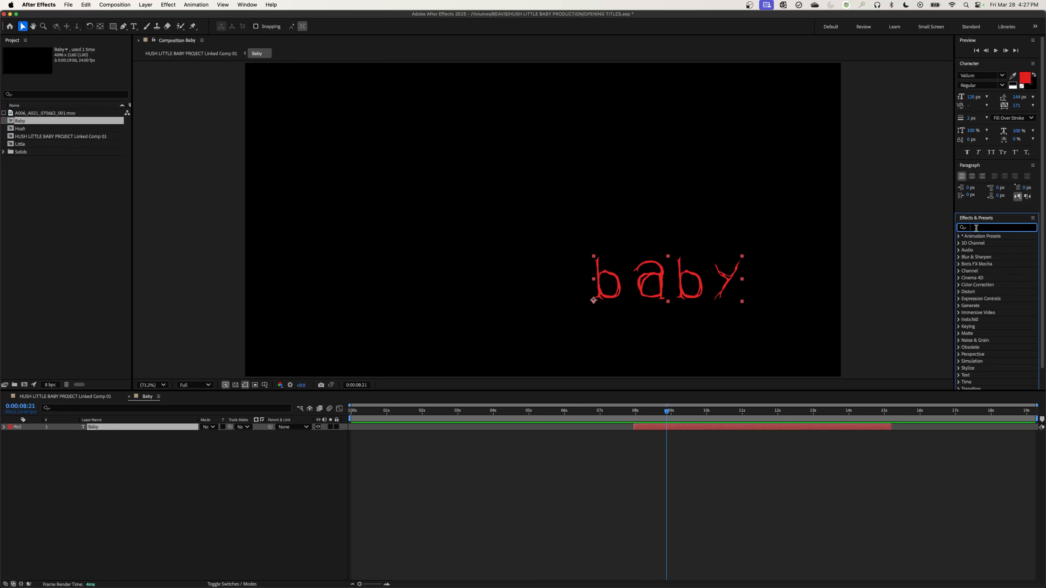
{"action": "type", "text": "fade"}
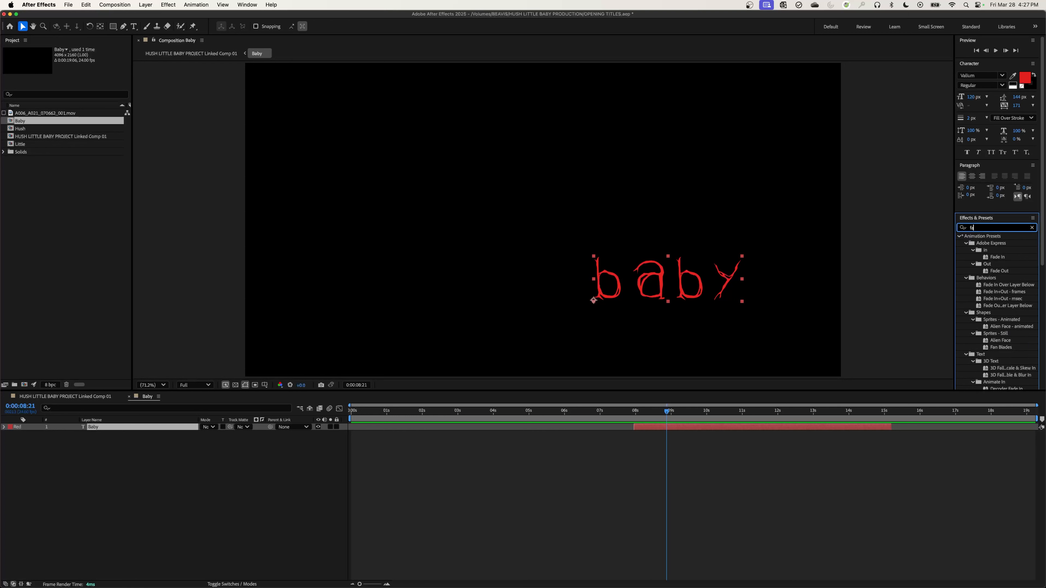
{"action": "left_click", "coordinate": [1002, 293]}
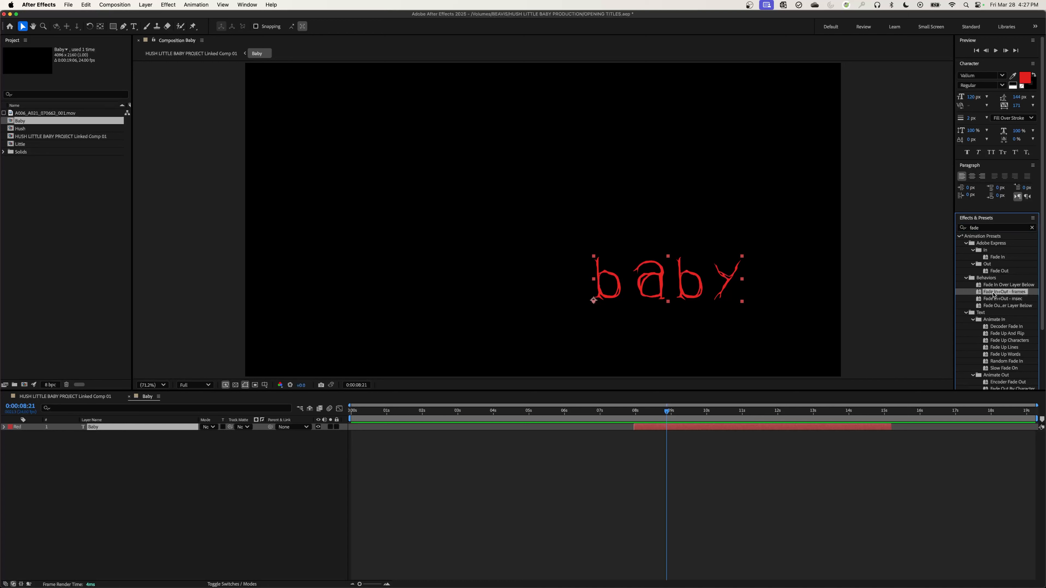
{"action": "left_click_drag", "start_coordinate": [998, 294], "coordinate": [671, 297]}
{"action": "left_click_drag", "start_coordinate": [654, 417], "coordinate": [723, 432]}
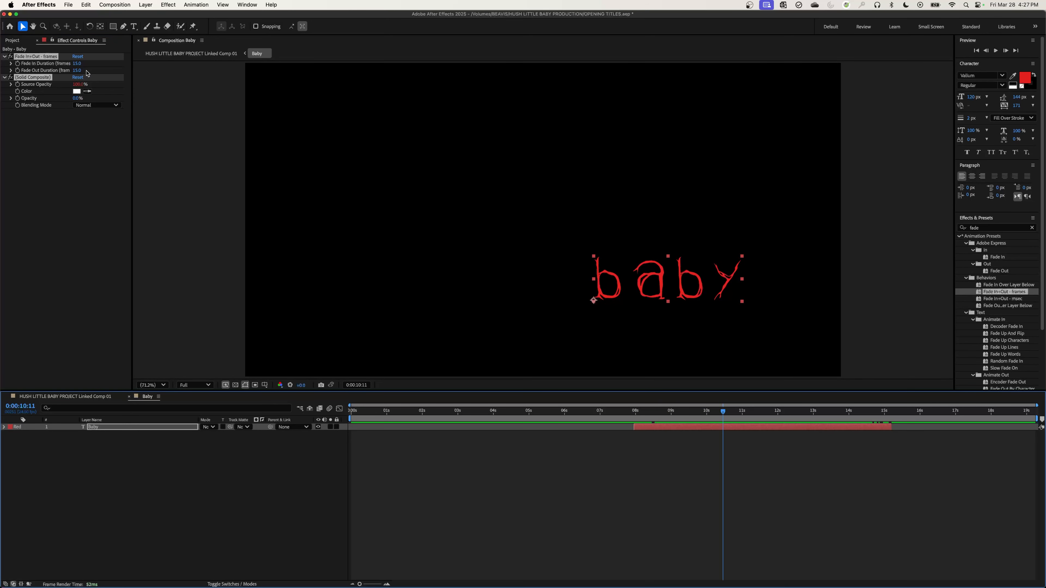
Set the Baby layer's fade in and fade out durations to 24 frames each.
{"action": "left_click", "coordinate": [77, 64]}
{"action": "type", "text": "30"}
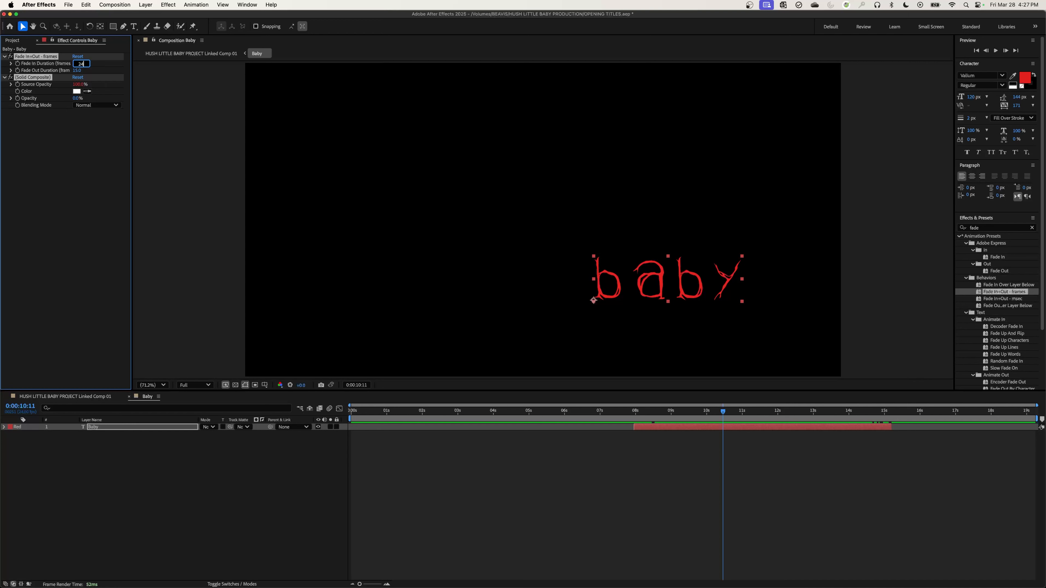
{"action": "left_click", "coordinate": [80, 70]}
{"action": "type", "text": "24"}
{"action": "left_click", "coordinate": [104, 176]}
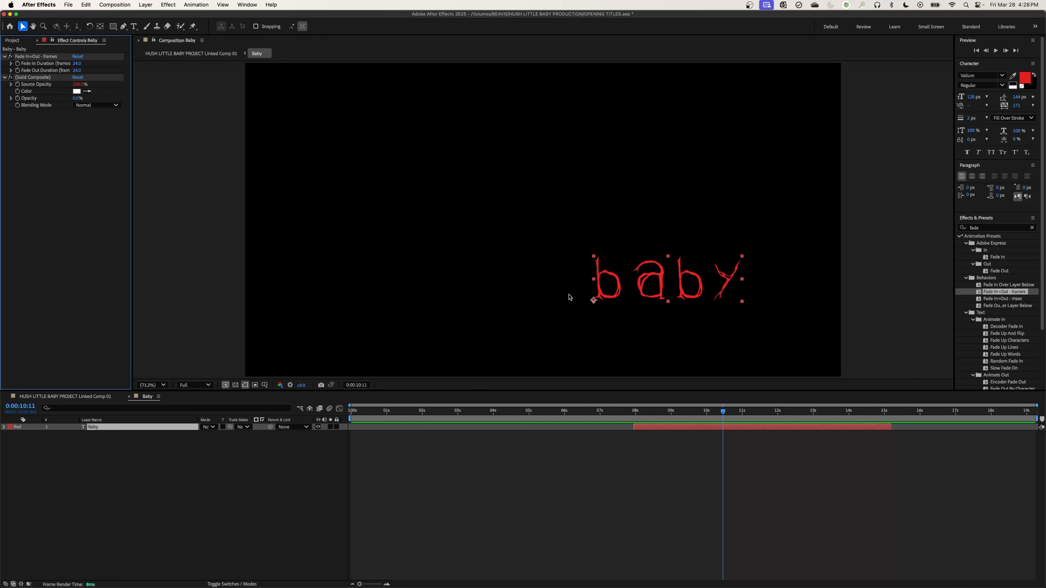
Switch to Calculator and multiply 24 by 3 to work out the fade length in frames.
{"action": "left_click", "coordinate": [78, 63]}
{"action": "key", "text": "super+space"}
{"action": "type", "text": "calc"}
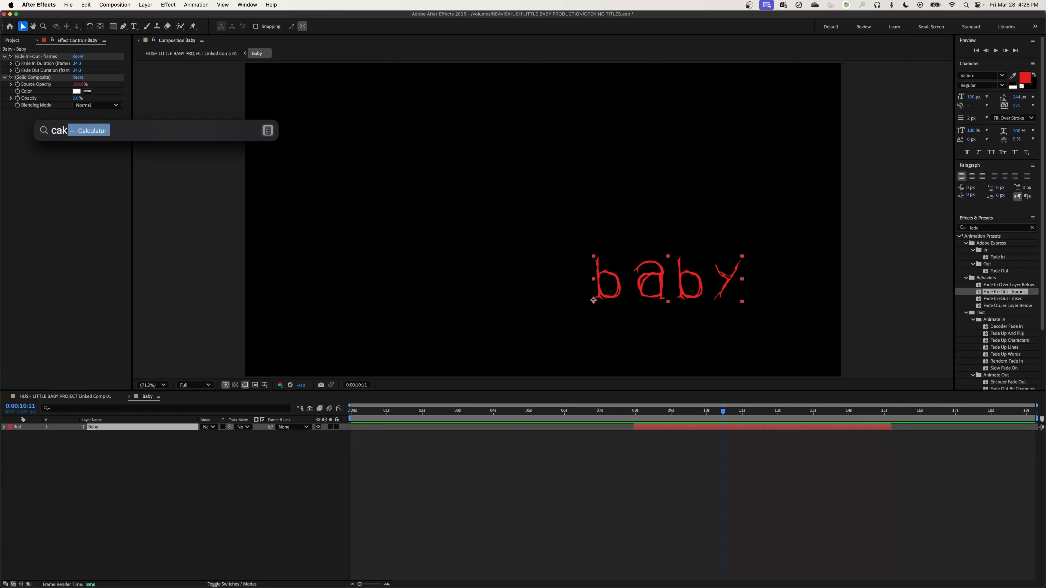
{"action": "key", "text": "Return"}
{"action": "type", "text": "24*3"}
{"action": "key", "text": "Return"}
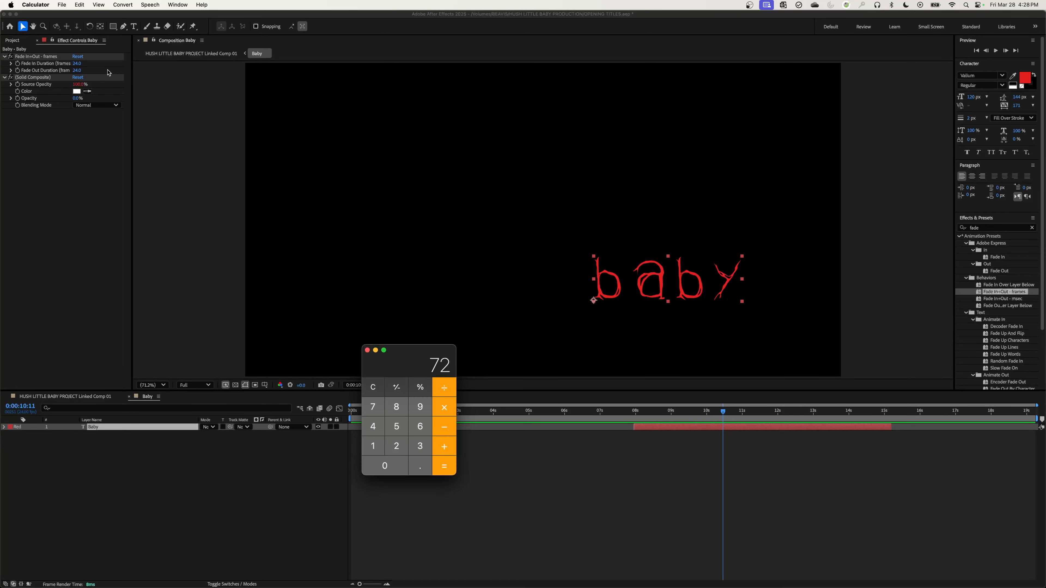
Return to After Effects and set the Baby layer's fade in and fade out durations to 72 frames each.
{"action": "left_click", "coordinate": [80, 64]}
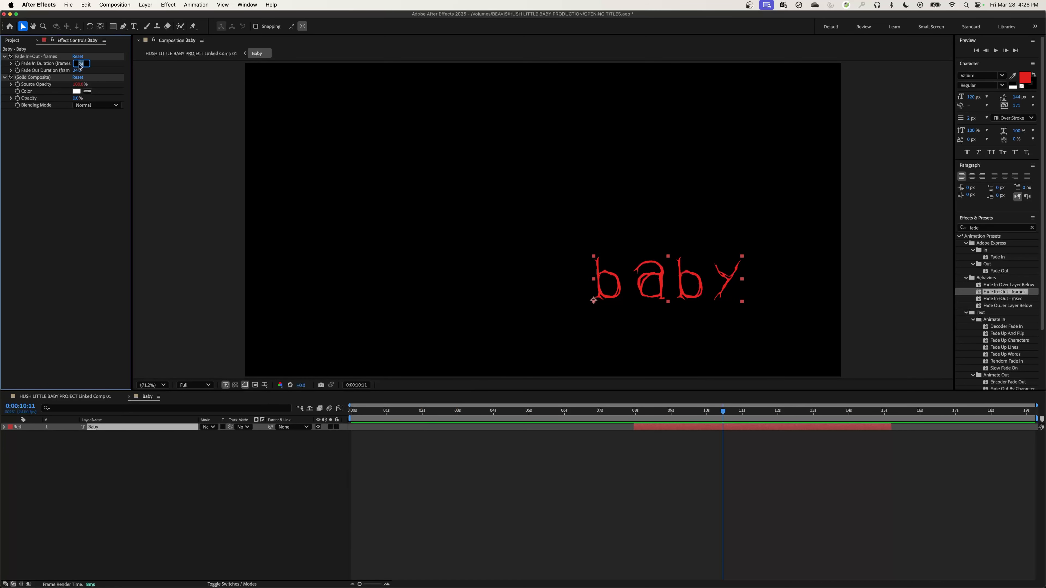
{"action": "type", "text": "7"}
{"action": "key", "text": "Tab"}
{"action": "type", "text": "72"}
{"action": "key", "text": "Return"}
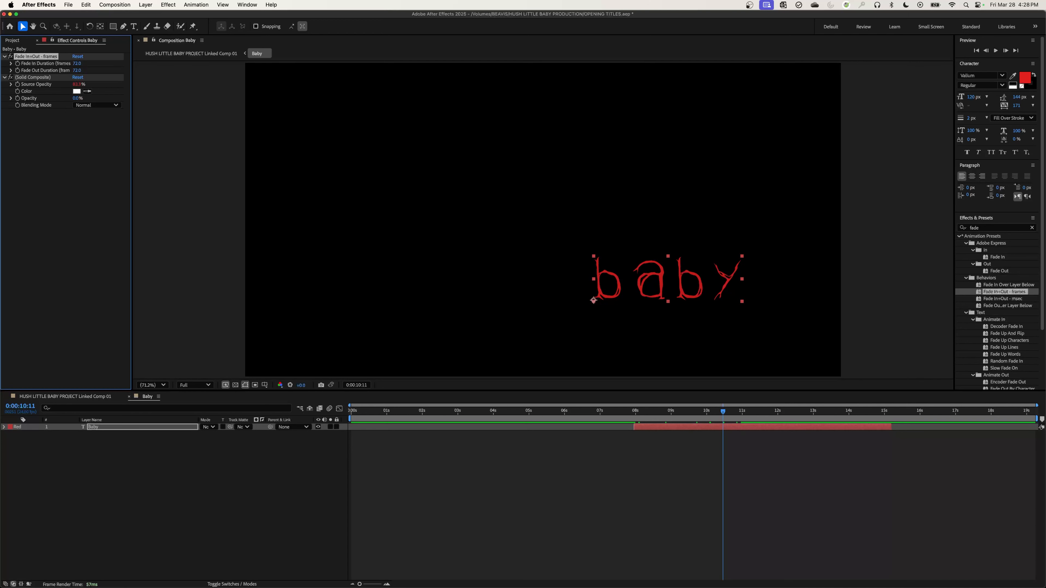
Preview the Baby title's fade from the start of its layer.
{"action": "left_click", "coordinate": [661, 418]}
{"action": "left_click_drag", "start_coordinate": [661, 418], "coordinate": [634, 419]}
{"action": "key", "text": "space"}
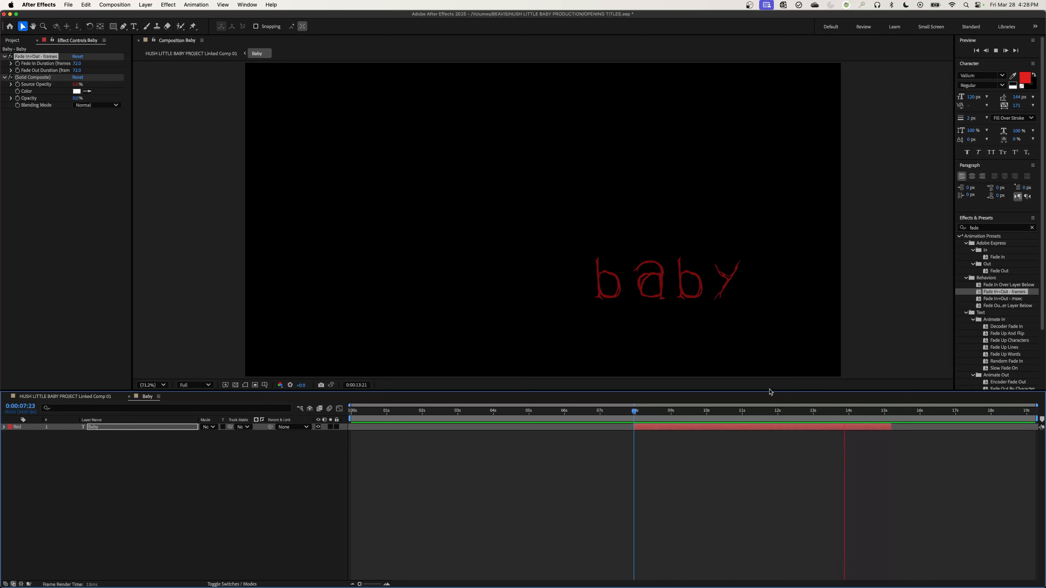
{"action": "key", "text": "space"}
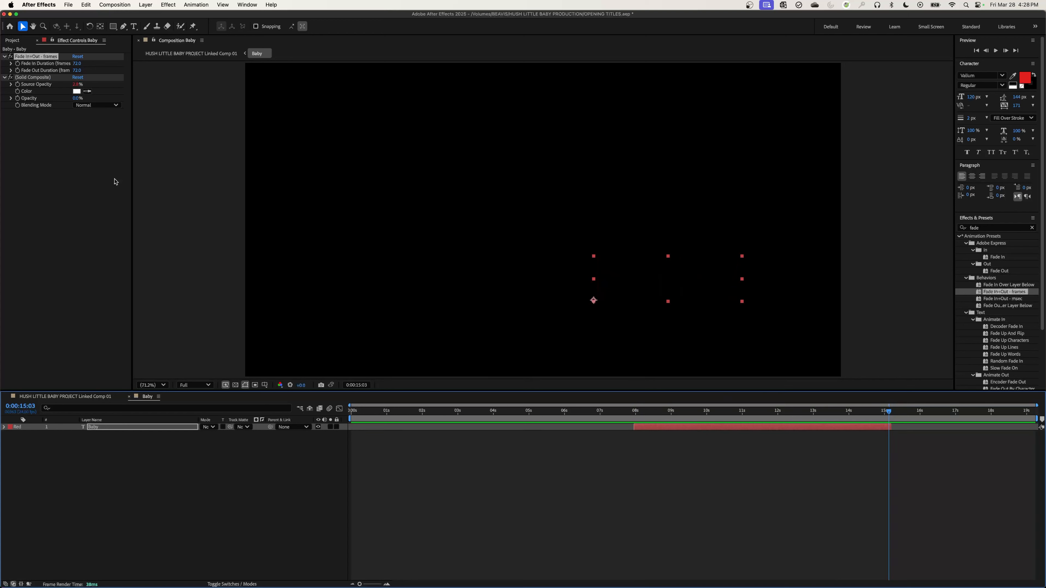
Copy both fade effects, Fade In+Out - frames and Solid Composite, from the Baby text layer.
{"action": "left_click", "coordinate": [66, 149]}
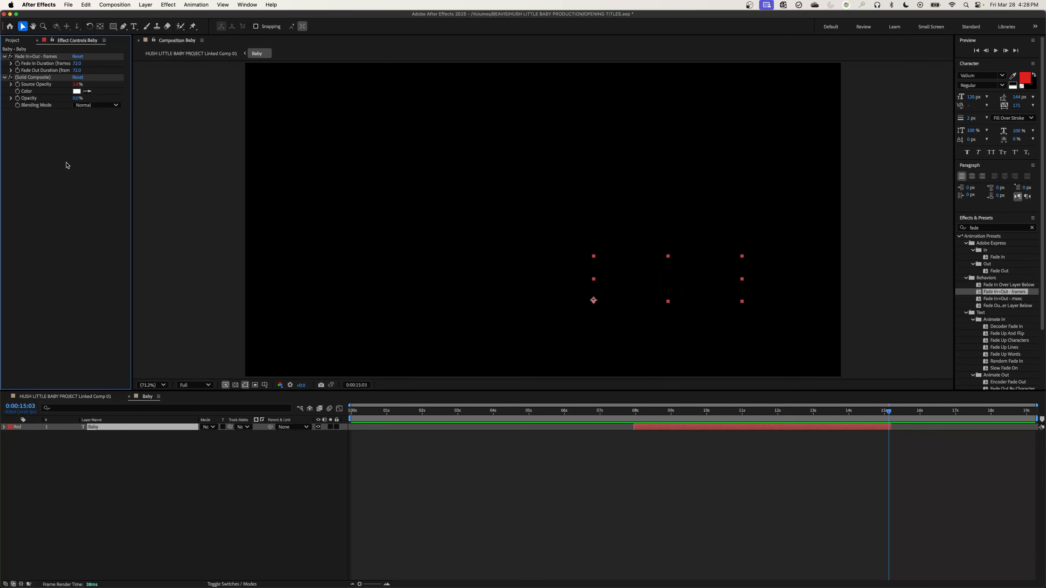
{"action": "left_click", "coordinate": [42, 80]}
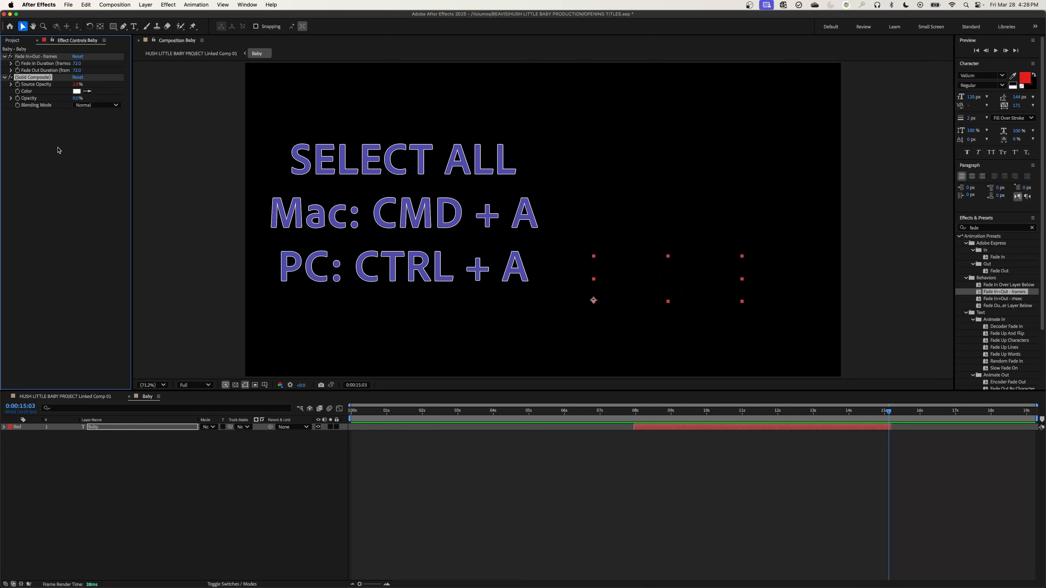
{"action": "key", "text": "super+a"}
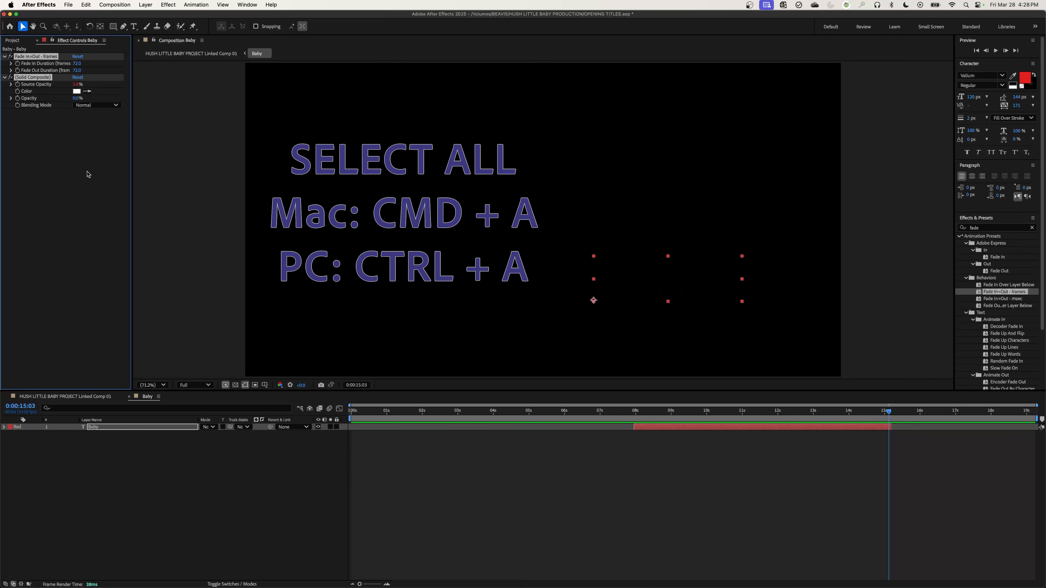
{"action": "key", "text": "super+c"}
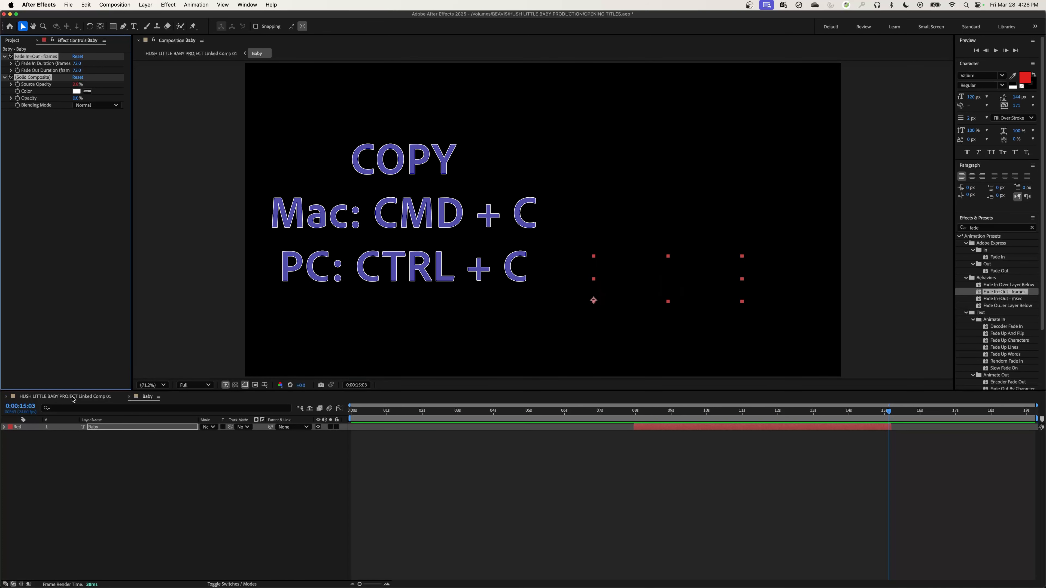
Open the Little composition from the linked comp and paste the copied fade effects onto its text layer.
{"action": "left_click", "coordinate": [52, 397]}
{"action": "left_click", "coordinate": [149, 397]}
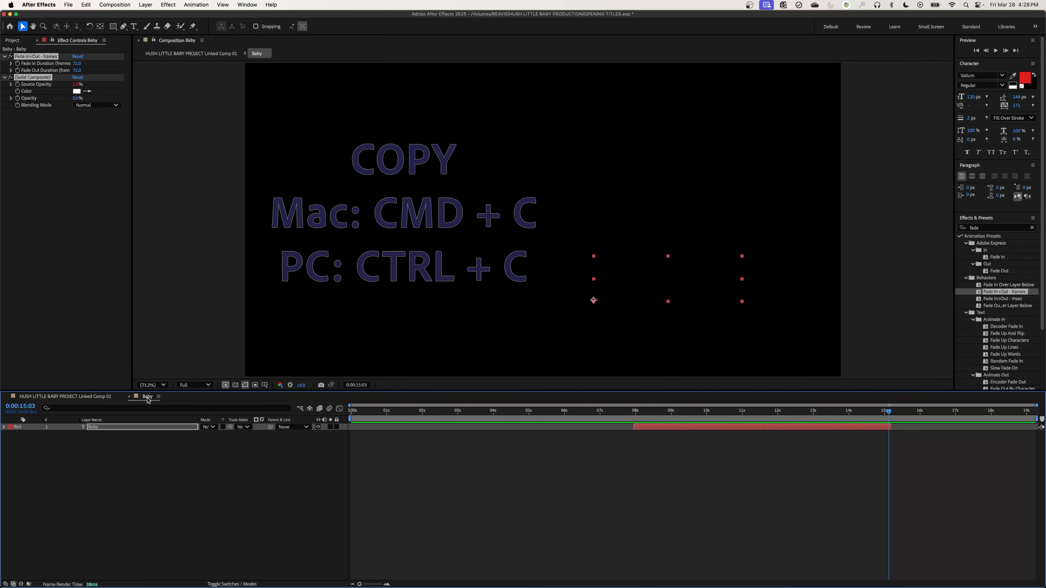
{"action": "left_click", "coordinate": [70, 397]}
{"action": "double_click", "coordinate": [110, 435]}
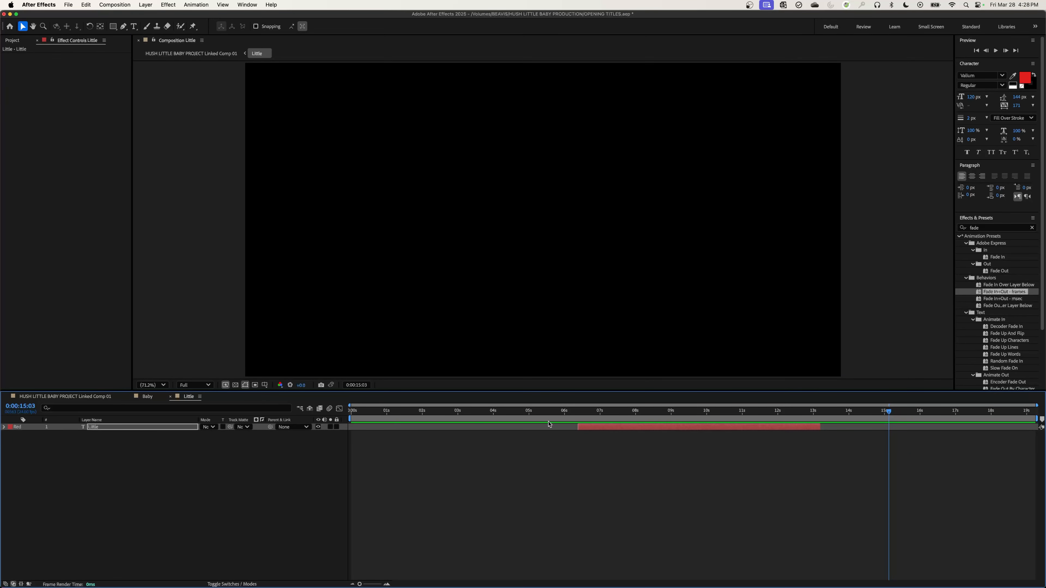
{"action": "left_click", "coordinate": [124, 427]}
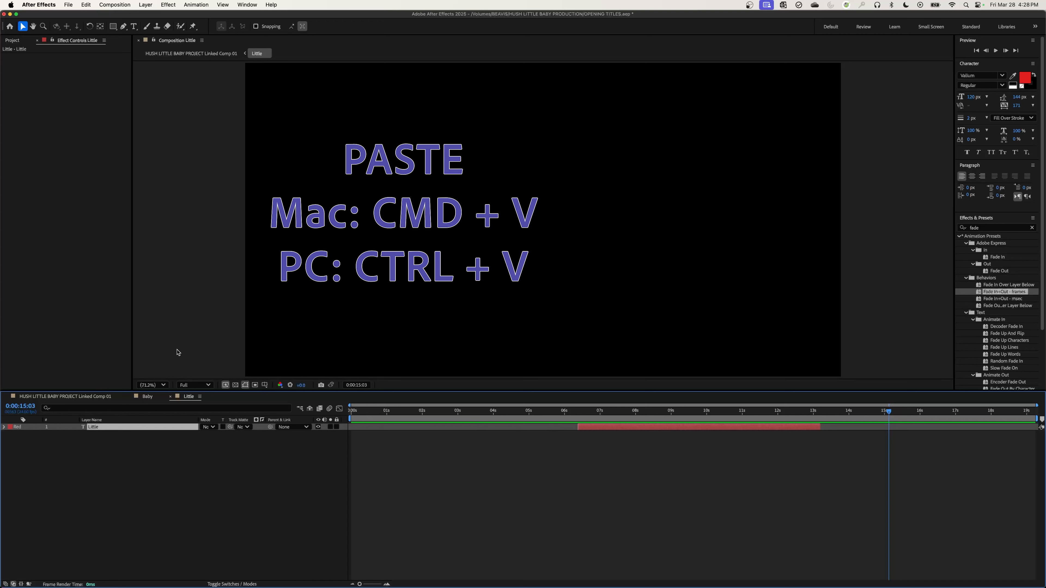
{"action": "key", "text": "super+v"}
Preview the Little title's fade in from the start of its layer and scrub through to its fade out.
{"action": "key", "text": "i"}
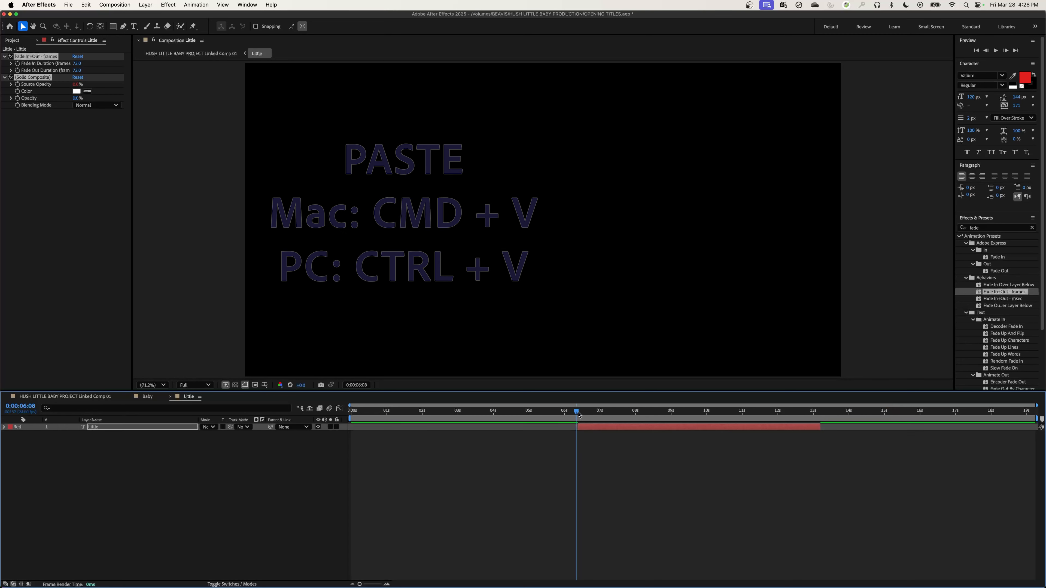
{"action": "key", "text": "space"}
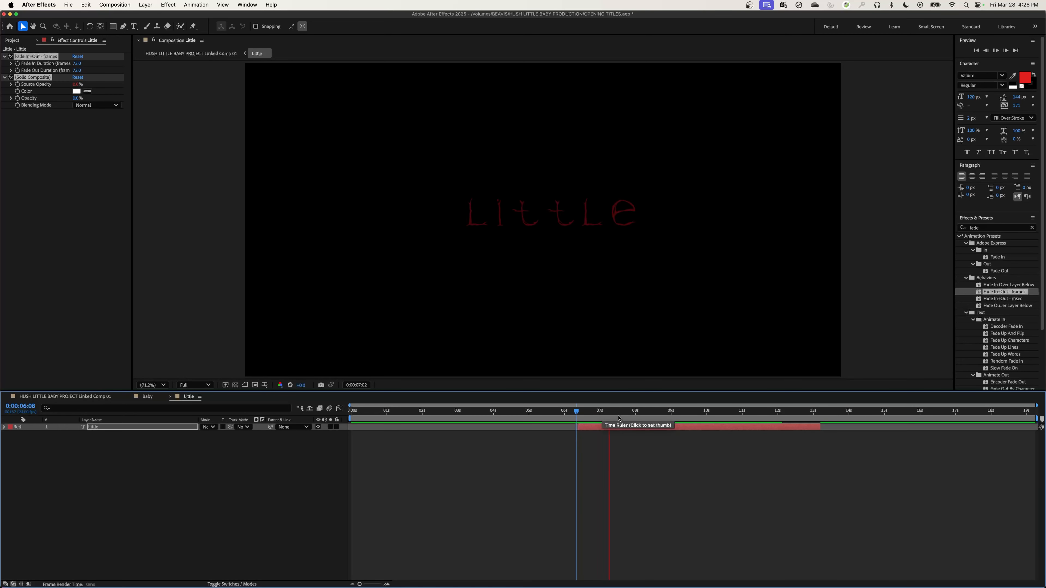
{"action": "left_click_drag", "start_coordinate": [582, 416], "coordinate": [799, 426]}
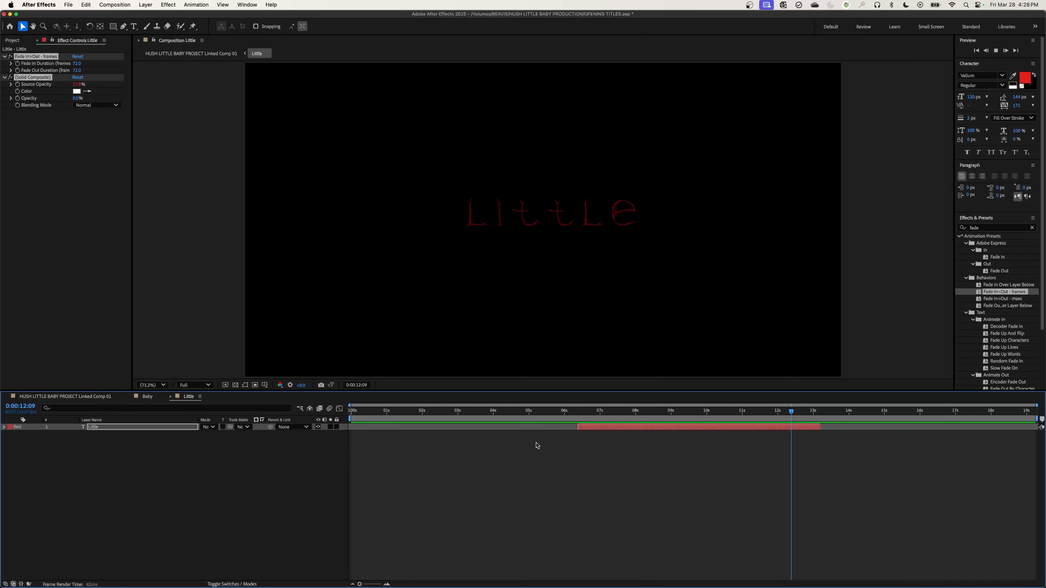
Open the Hush composition from the linked comp and paste the copied fade effects onto its text layer.
{"action": "left_click", "coordinate": [65, 396]}
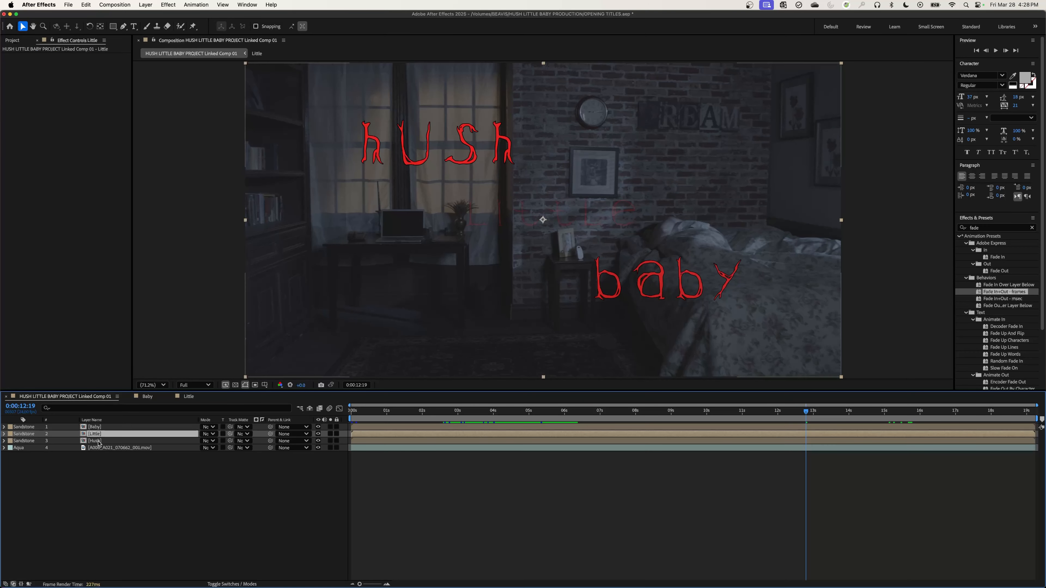
{"action": "double_click", "coordinate": [97, 441]}
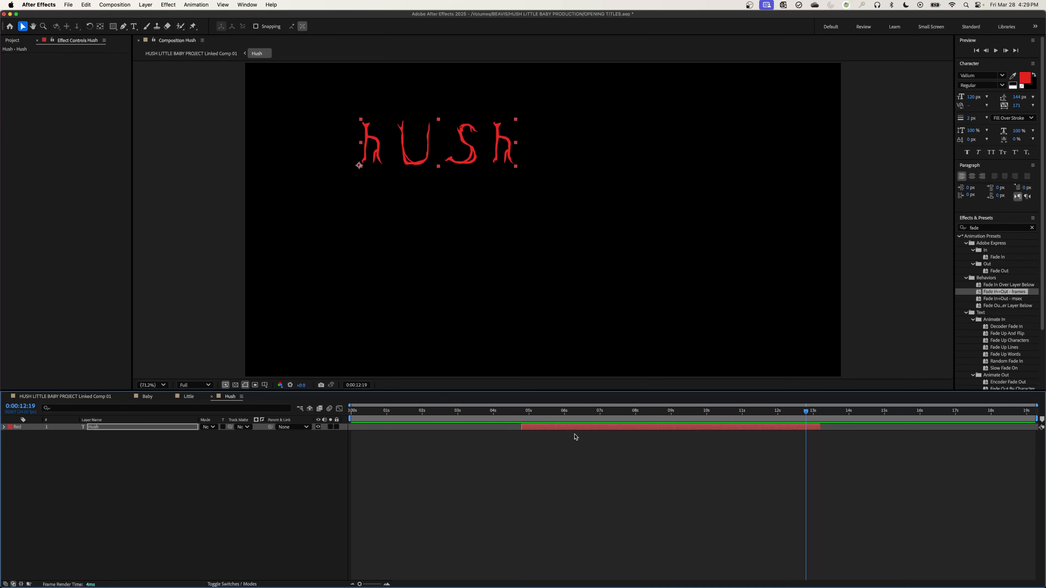
{"action": "left_click", "coordinate": [123, 433]}
{"action": "left_click", "coordinate": [123, 430]}
{"action": "key", "text": "super+v"}
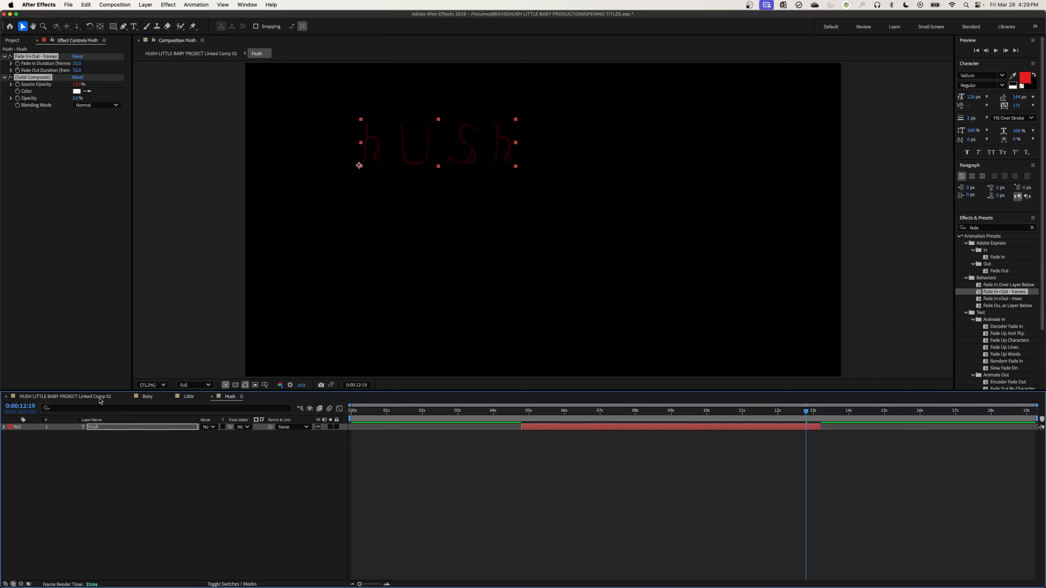
Return to the HUSH LITTLE BABY PROJECT Linked Comp 01 composition and preview it from the beginning.
{"action": "left_click", "coordinate": [91, 398]}
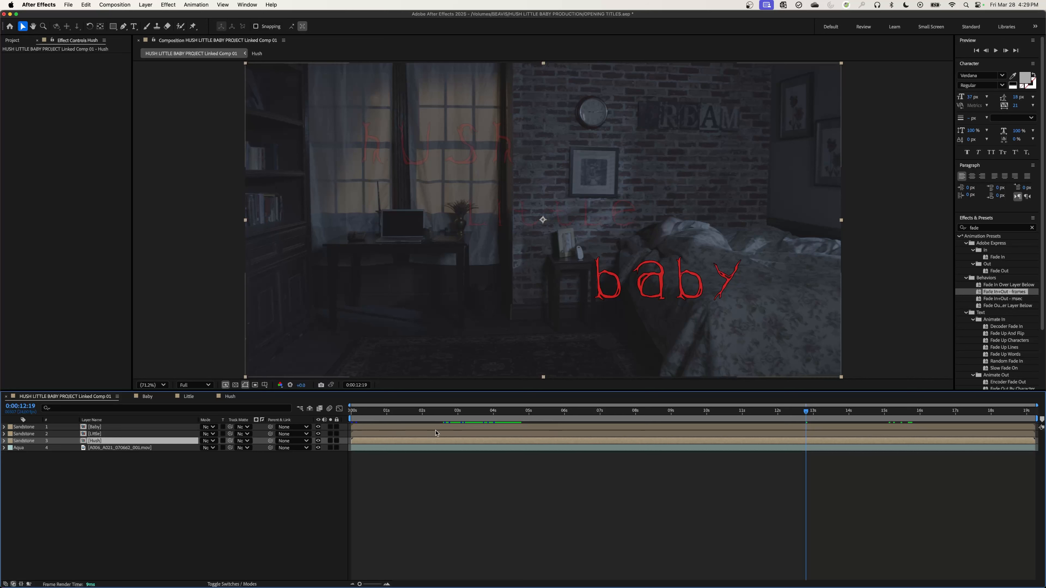
{"action": "left_click", "coordinate": [425, 417]}
{"action": "left_click_drag", "start_coordinate": [425, 417], "coordinate": [343, 419]}
{"action": "key", "text": "space"}
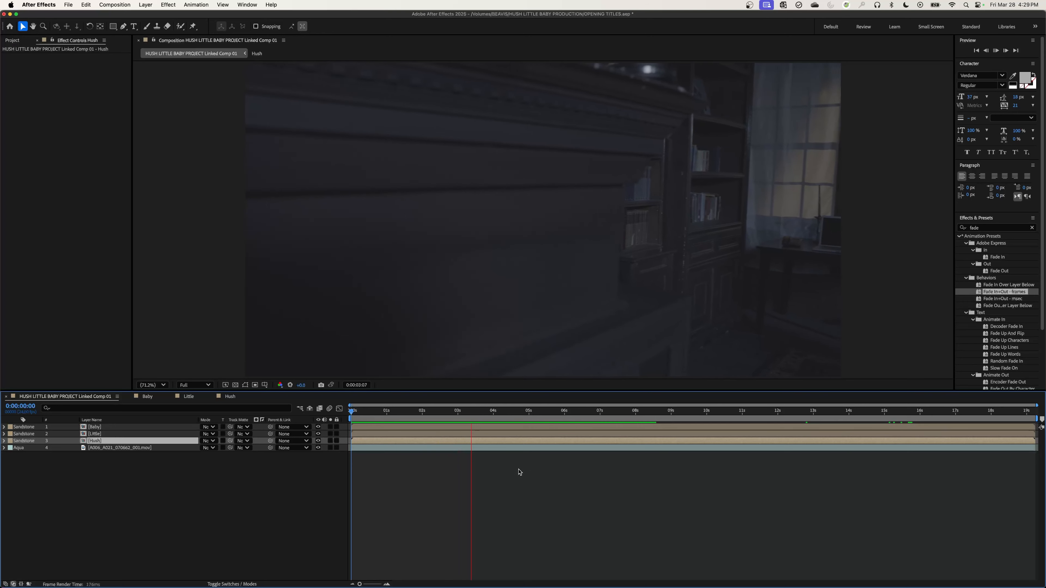
{"action": "key", "text": "space"}
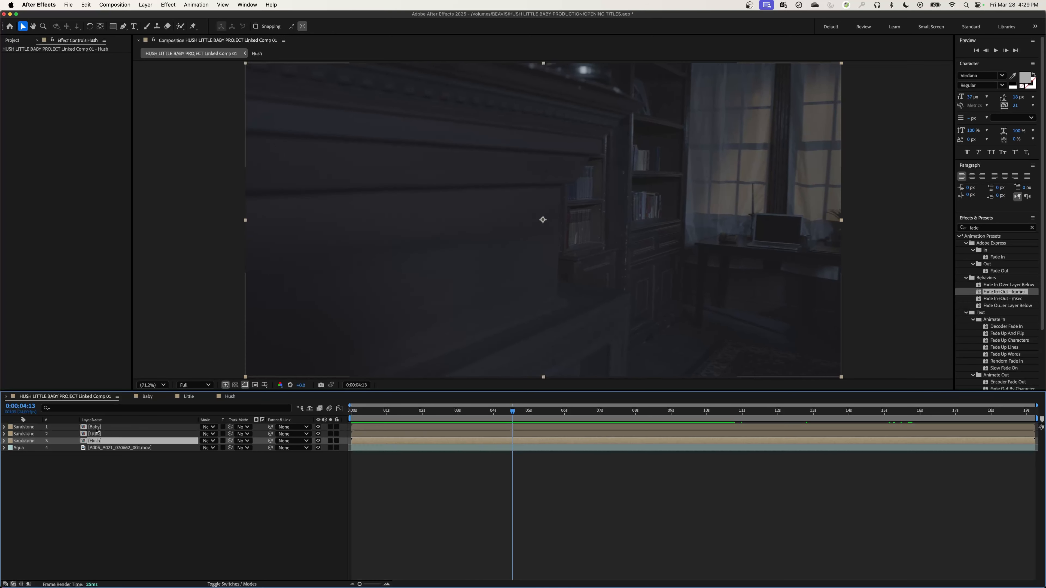
Check the fade effects and layer timing in the Baby, Hush and Little compositions.
{"action": "double_click", "coordinate": [94, 427]}
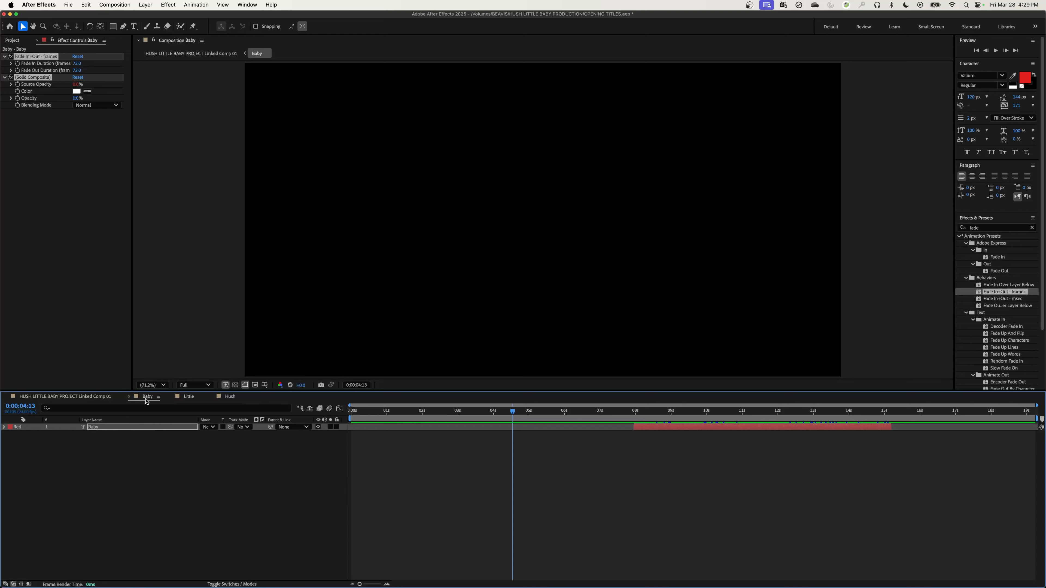
{"action": "left_click", "coordinate": [229, 397]}
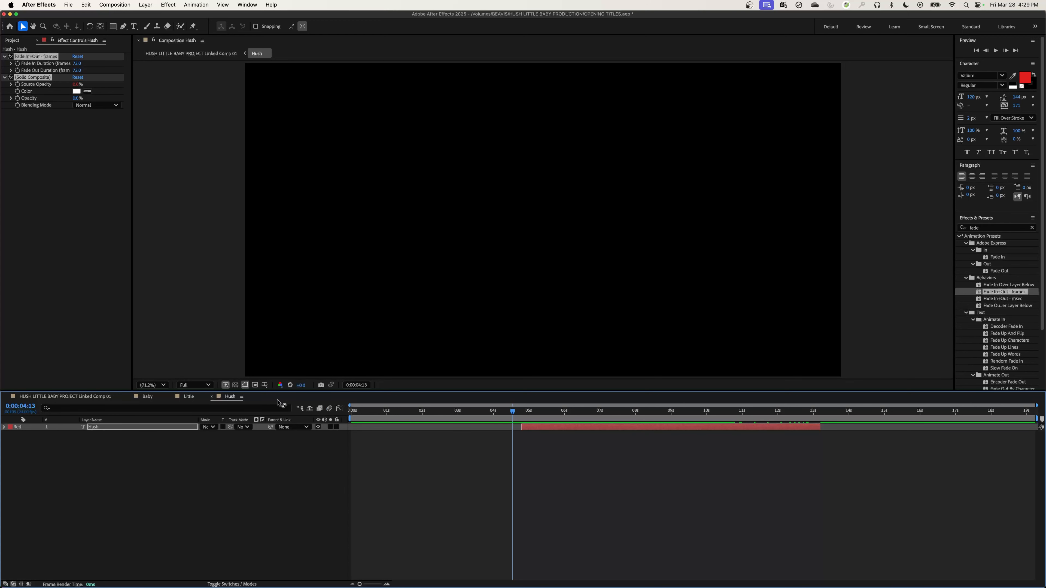
{"action": "left_click", "coordinate": [193, 398]}
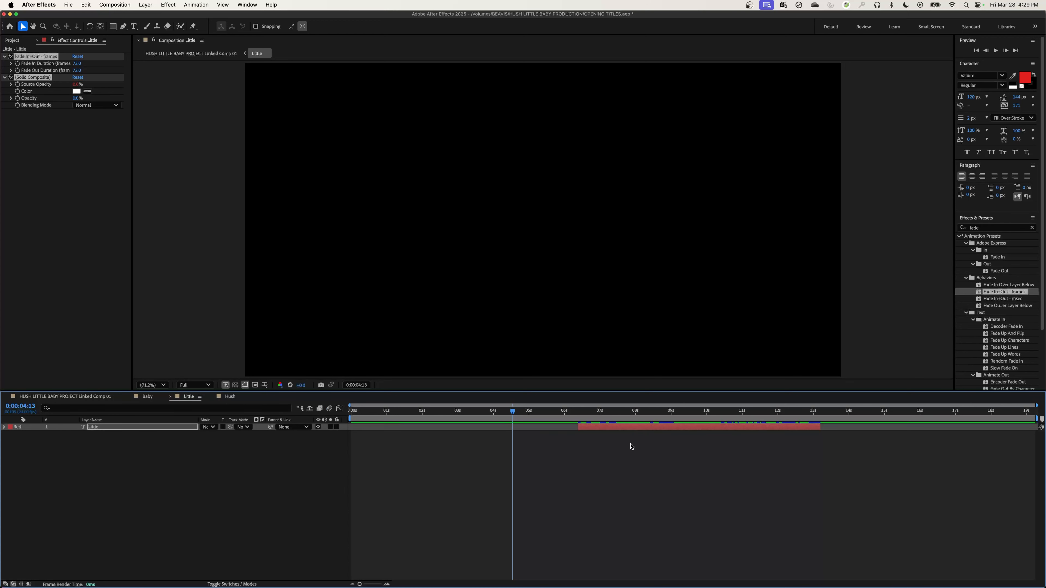
{"action": "left_click", "coordinate": [150, 398]}
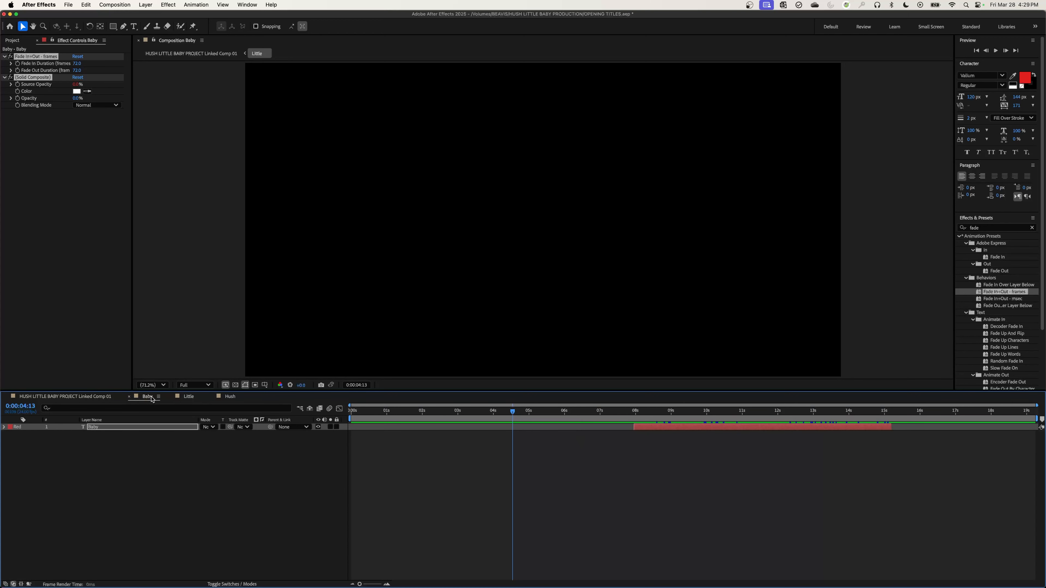
Return to the linked comp and preview all three titles fading over the bedroom footage.
{"action": "left_click", "coordinate": [66, 397]}
{"action": "key", "text": "space"}
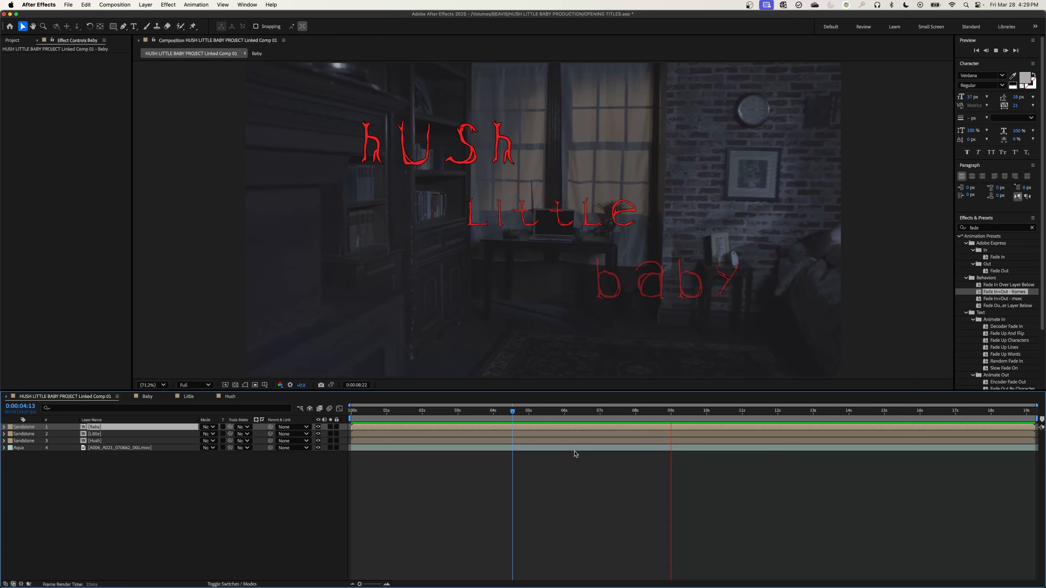
{"action": "key", "text": "space"}
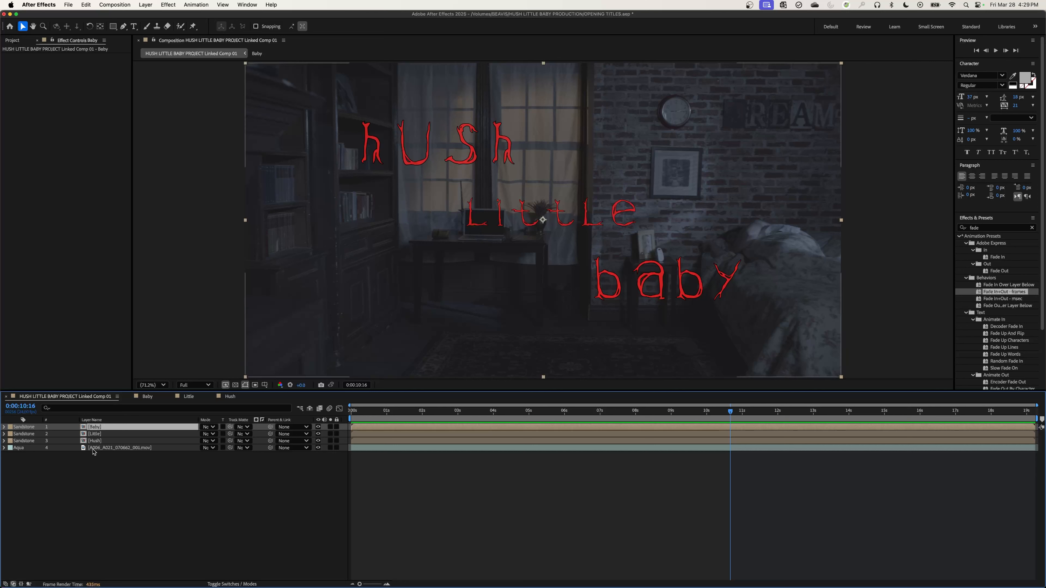
Hide the Baby, Little and Hush title layers so only the background footage is shown.
{"action": "left_click", "coordinate": [51, 466]}
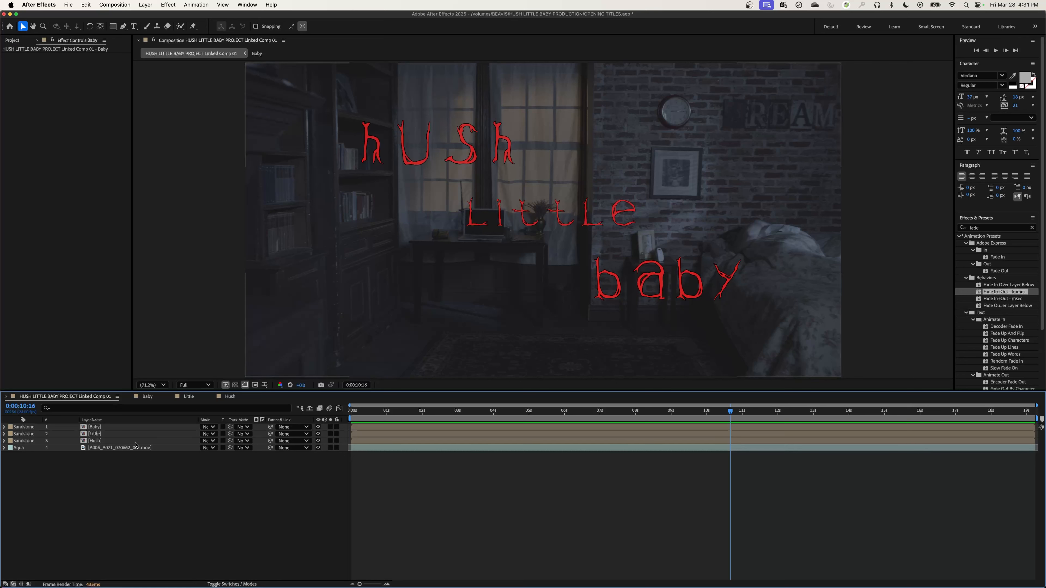
{"action": "left_click", "coordinate": [318, 434]}
{"action": "left_click_drag", "start_coordinate": [319, 440], "coordinate": [319, 427]}
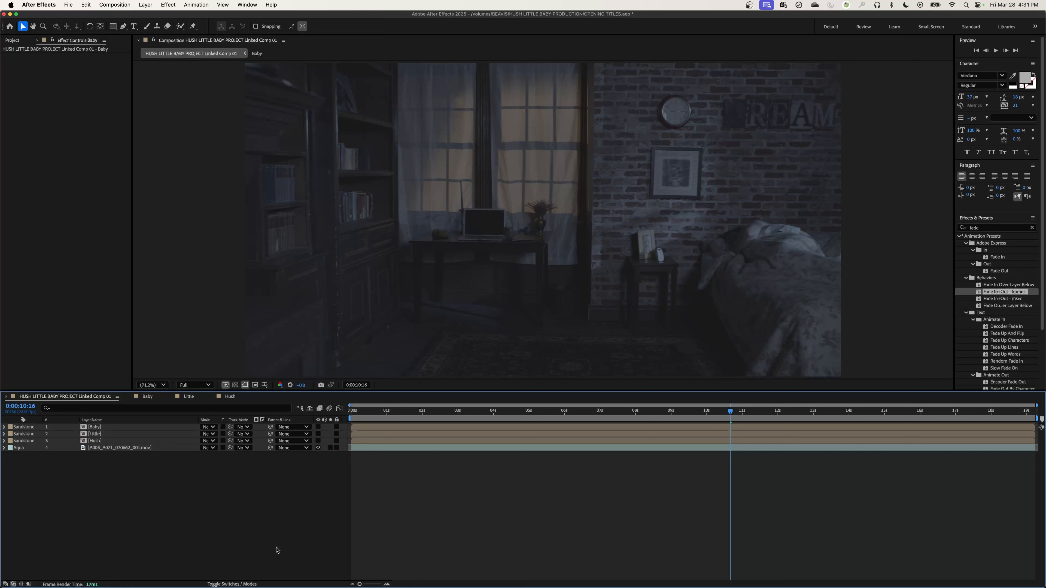
Select the A006_A021_070662_001.mov footage layer and switch to the color workspace with Lumetri Scopes.
{"action": "left_click", "coordinate": [107, 448]}
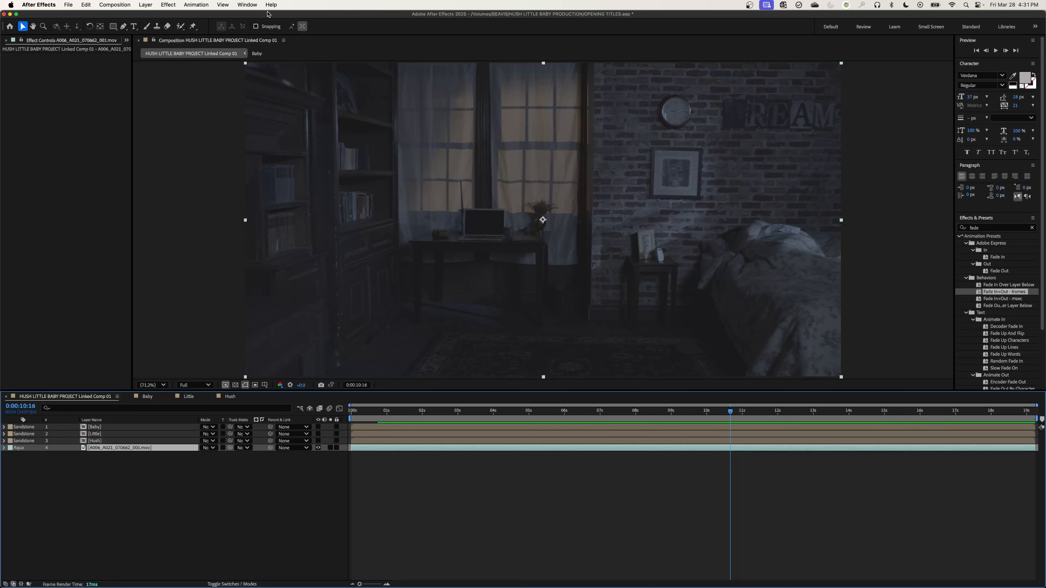
{"action": "left_click", "coordinate": [247, 5]}
{"action": "mouse_move", "coordinate": [321, 17]}
{"action": "left_click", "coordinate": [430, 35]}
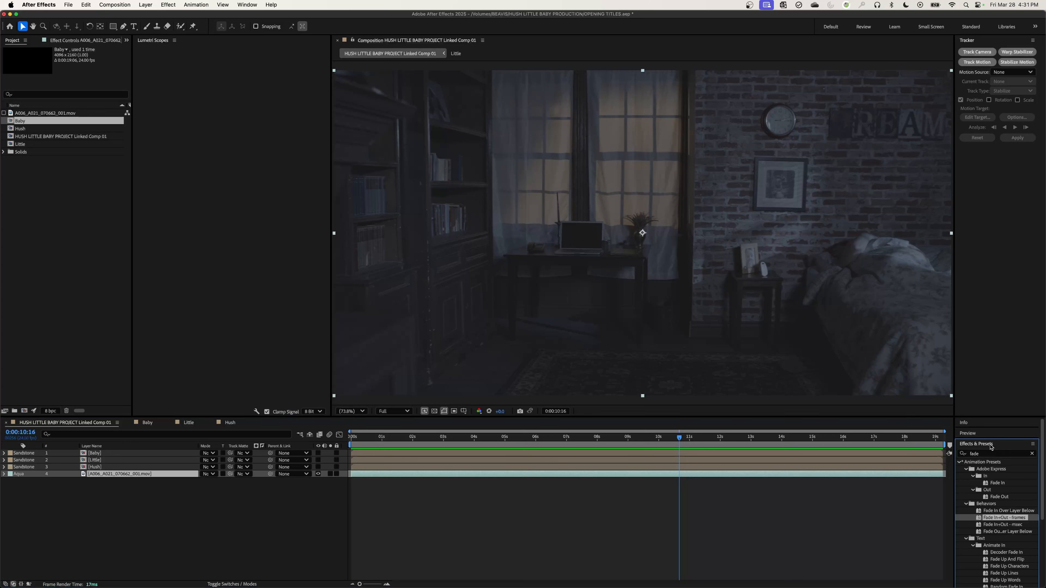
Search the effects for "lumetri" and apply Lumetri Color to the A006_A021_070662_001.mov footage layer.
{"action": "left_click_drag", "start_coordinate": [981, 455], "coordinate": [956, 453]}
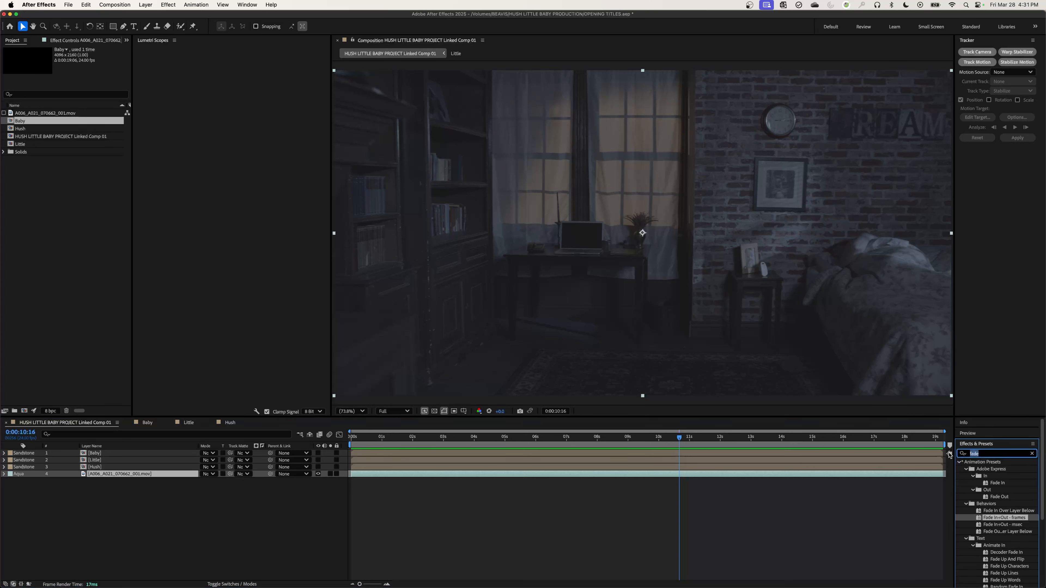
{"action": "type", "text": "lumetr"}
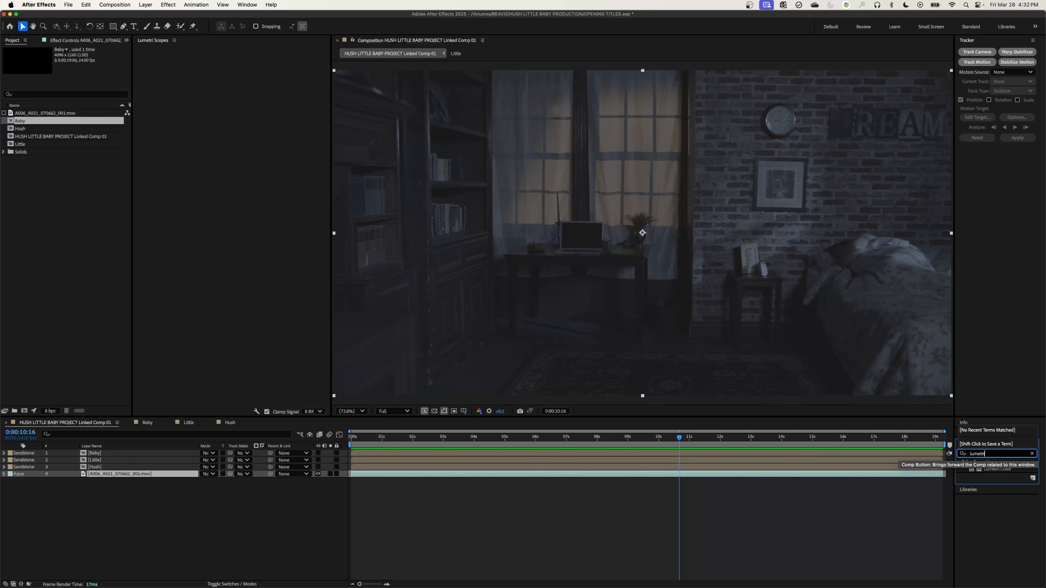
{"action": "type", "text": "i"}
{"action": "left_click_drag", "start_coordinate": [995, 475], "coordinate": [156, 473]}
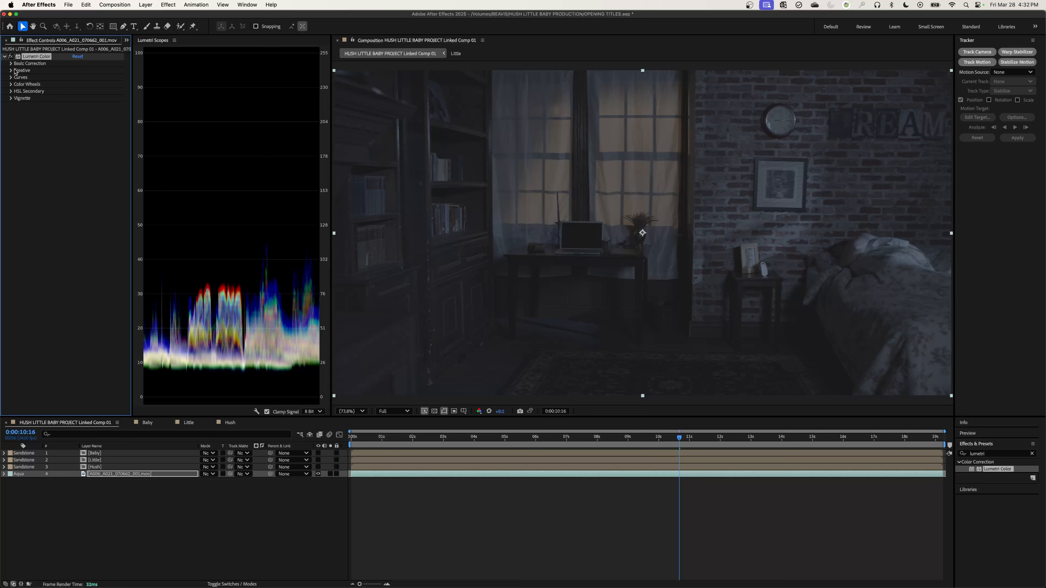
Load RED LUT FOR HUSH.cube as the Input LUT in Lumetri Color's Basic Correction.
{"action": "left_click", "coordinate": [11, 63]}
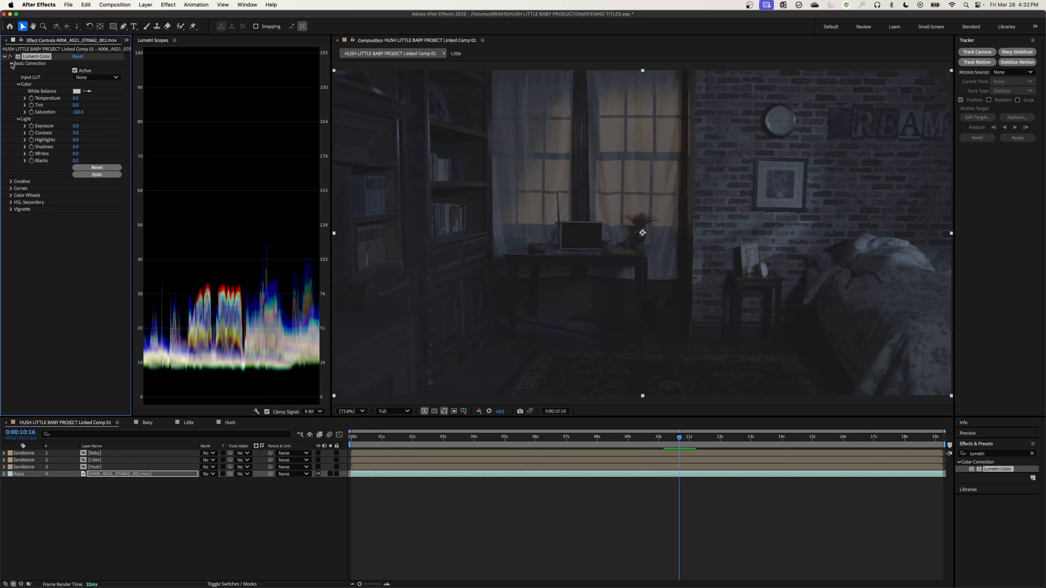
{"action": "left_click", "coordinate": [97, 78]}
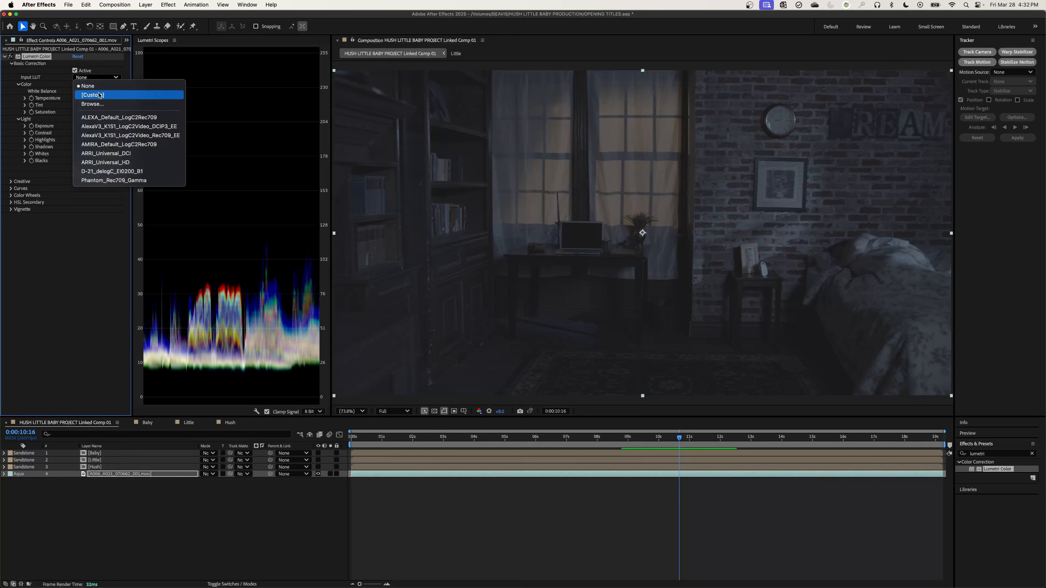
{"action": "left_click", "coordinate": [112, 105]}
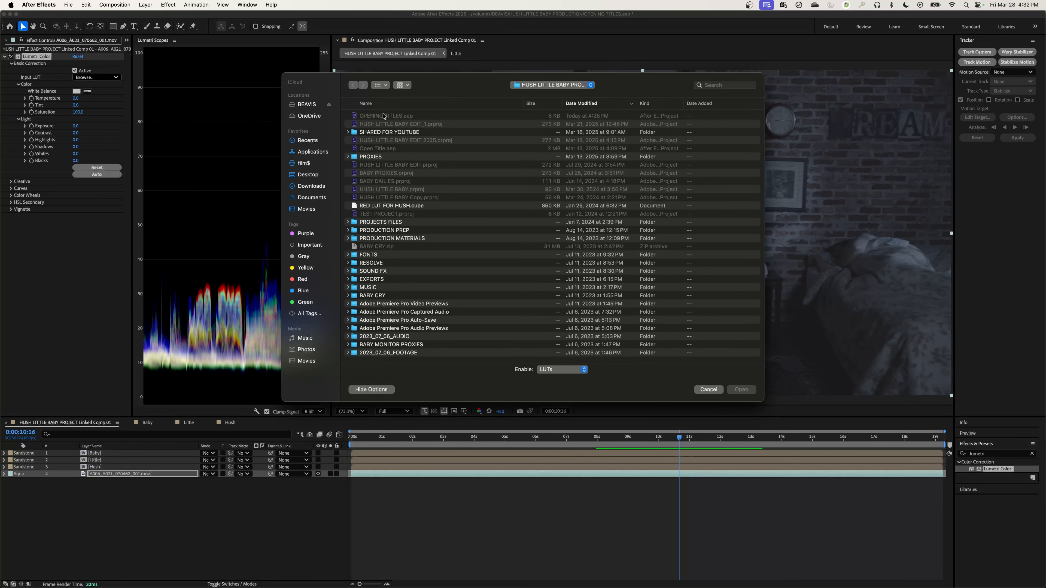
{"action": "left_click", "coordinate": [383, 104]}
{"action": "left_click", "coordinate": [380, 321]}
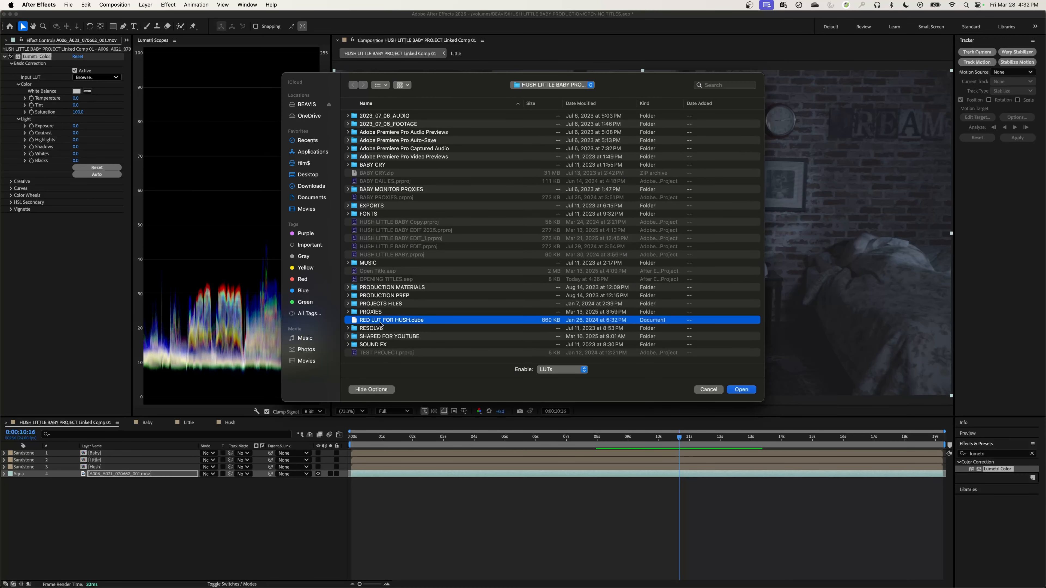
{"action": "double_click", "coordinate": [381, 322]}
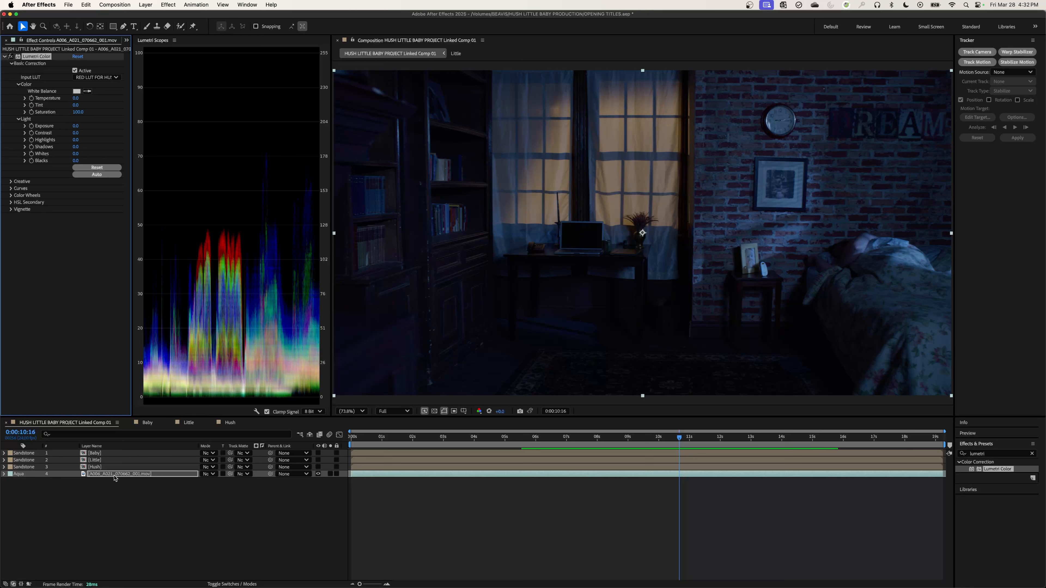
Pre-compose the A006_A021_070662_001.mov layer as BEDROOM VIDEO, moving all attributes into the new composition.
{"action": "right_click", "coordinate": [115, 478]}
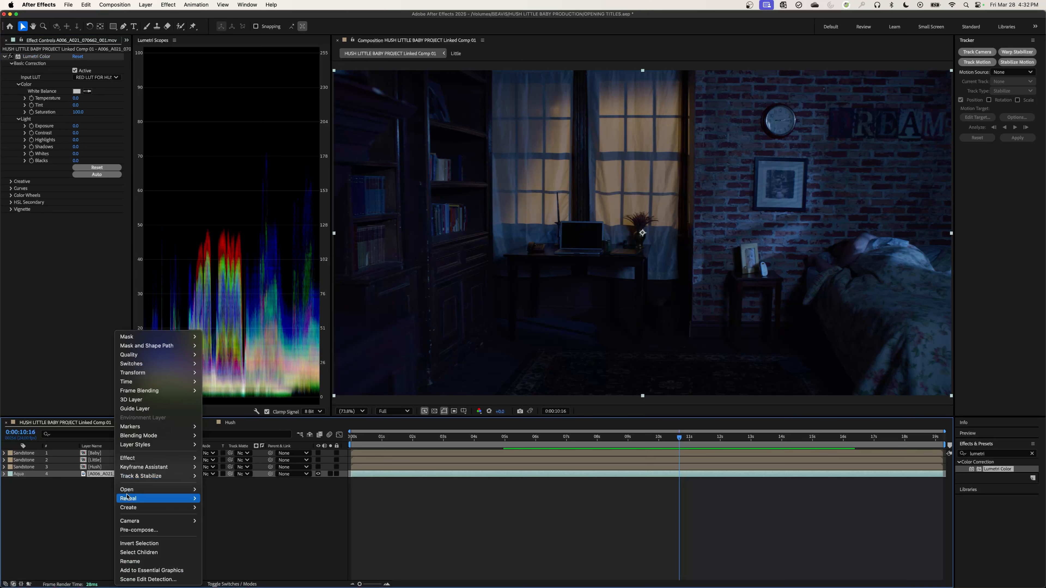
{"action": "left_click", "coordinate": [196, 533]}
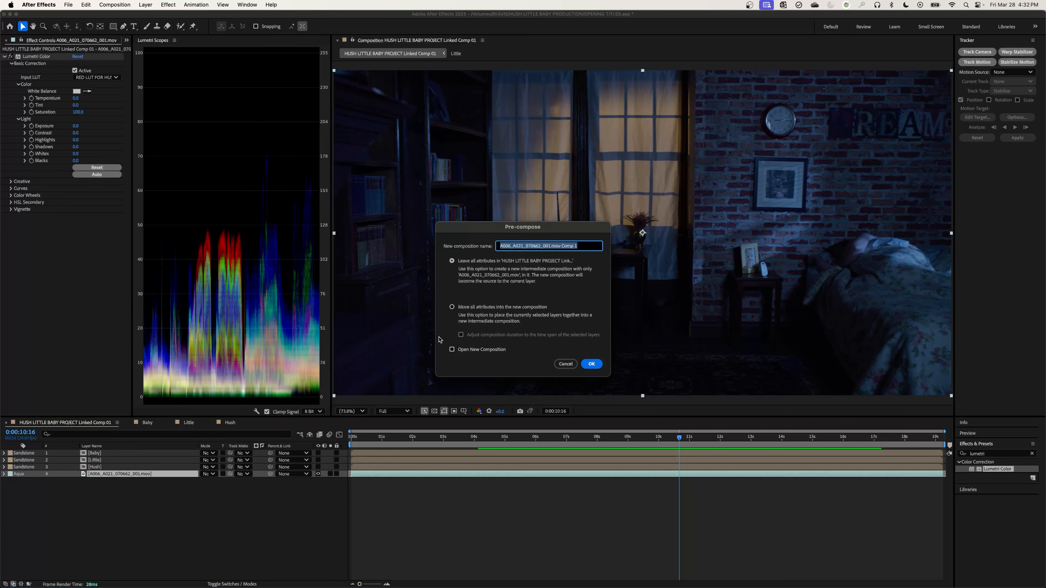
{"action": "left_click", "coordinate": [452, 307]}
{"action": "left_click", "coordinate": [525, 246]}
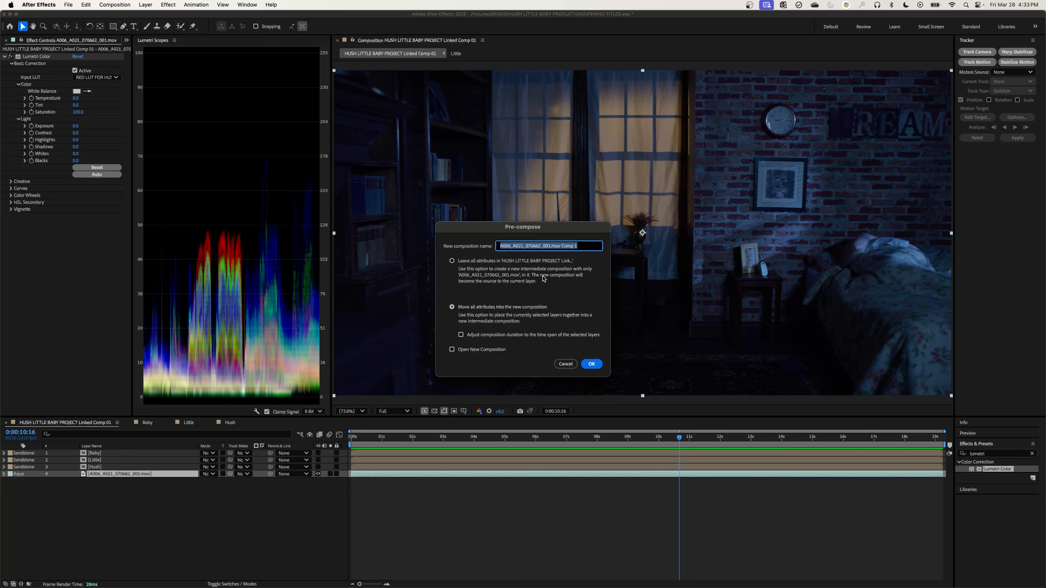
{"action": "type", "text": "BB"}
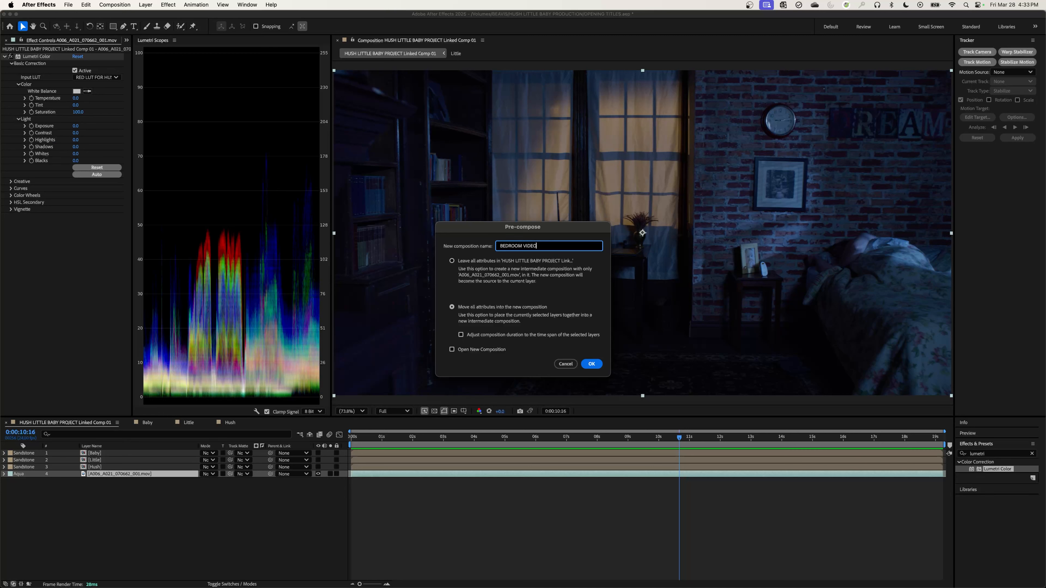
{"action": "left_click", "coordinate": [591, 364]}
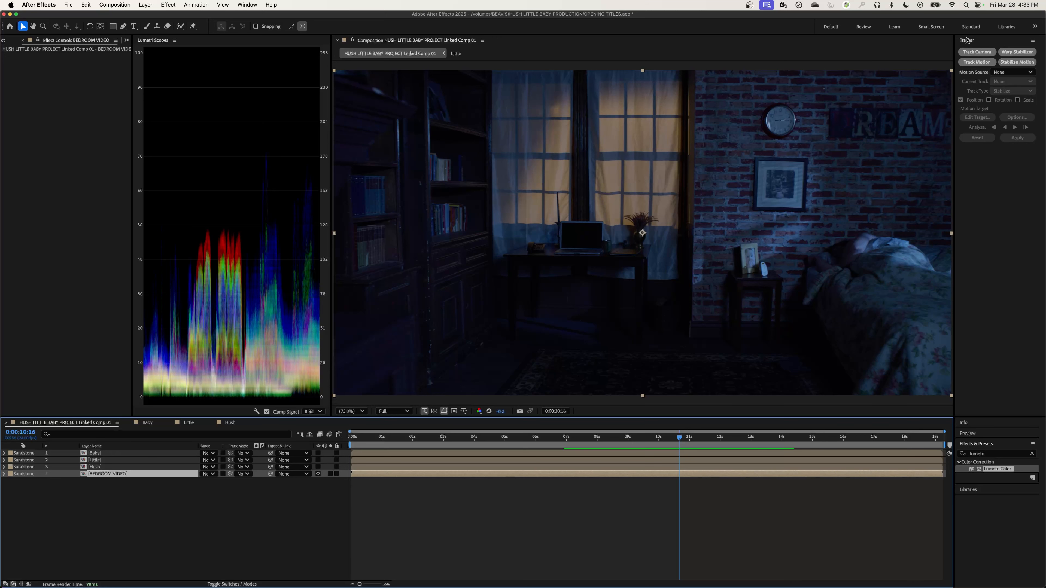
Switch to the Motion Tracking workspace and run the 3D camera track on the BEDROOM VIDEO layer.
{"action": "left_click", "coordinate": [247, 5]}
{"action": "mouse_move", "coordinate": [263, 18]}
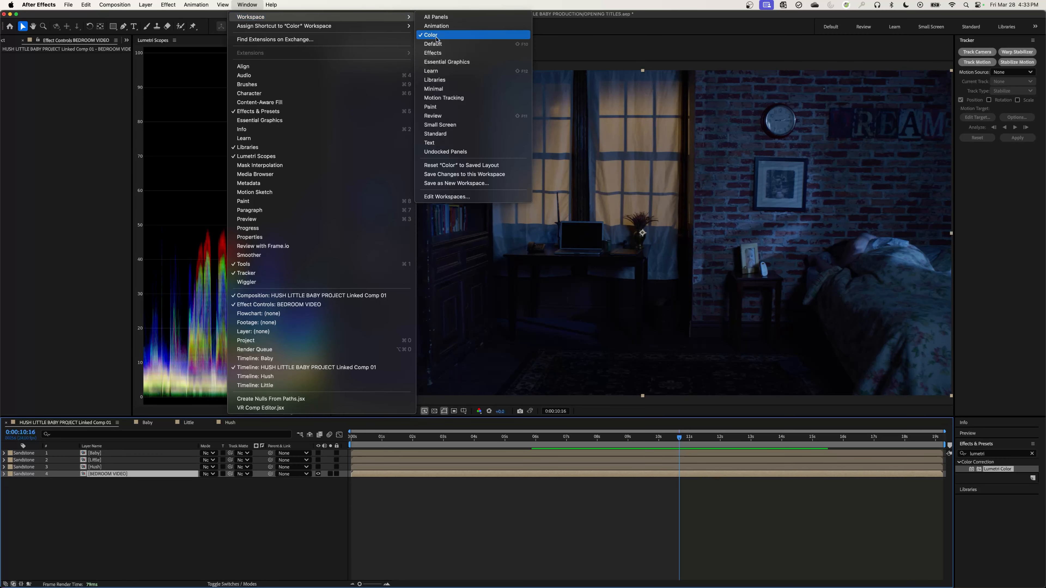
{"action": "left_click", "coordinate": [452, 102]}
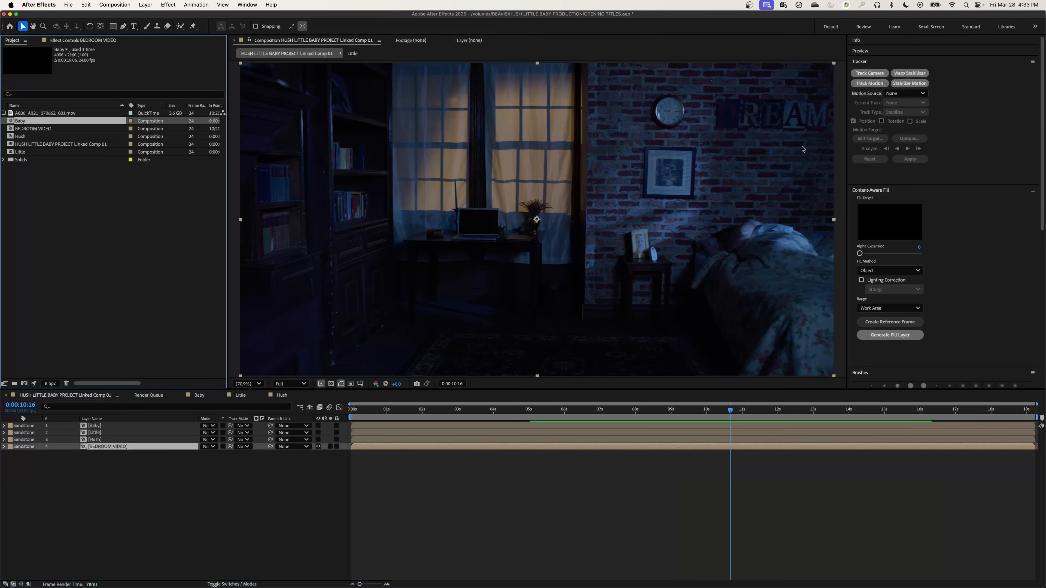
{"action": "left_click", "coordinate": [869, 73]}
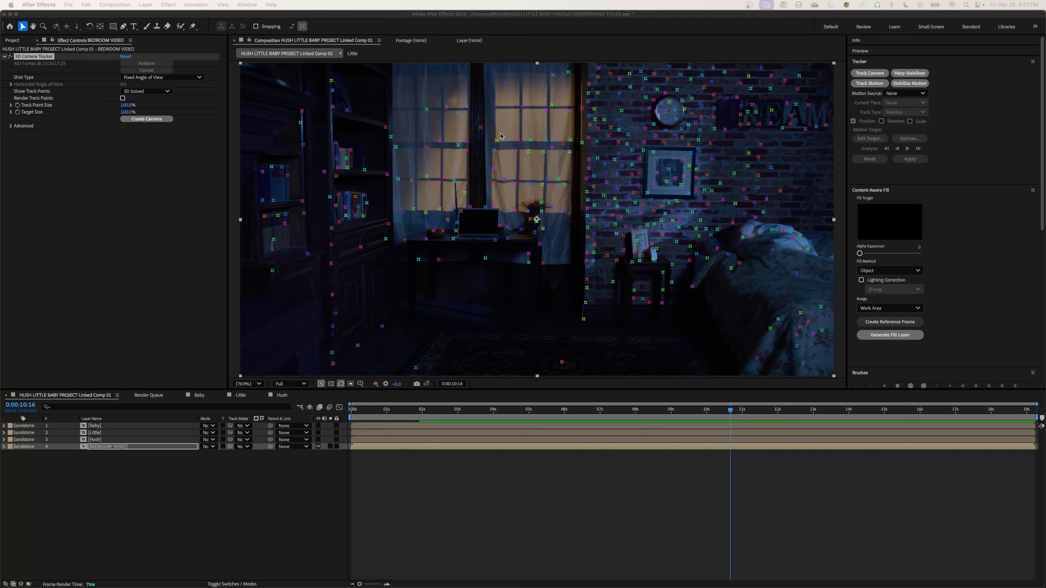
Select the track points across the window and create a solid and camera from them, leaving no layer selected.
{"action": "mouse_move", "coordinate": [455, 90]}
{"action": "left_mouse_down"}
{"action": "mouse_move", "coordinate": [422, 115]}
{"action": "mouse_move", "coordinate": [426, 151]}
{"action": "mouse_move", "coordinate": [454, 183]}
{"action": "mouse_move", "coordinate": [511, 201]}
{"action": "mouse_move", "coordinate": [546, 199]}
{"action": "mouse_move", "coordinate": [562, 165]}
{"action": "mouse_move", "coordinate": [528, 102]}
{"action": "left_mouse_up"}
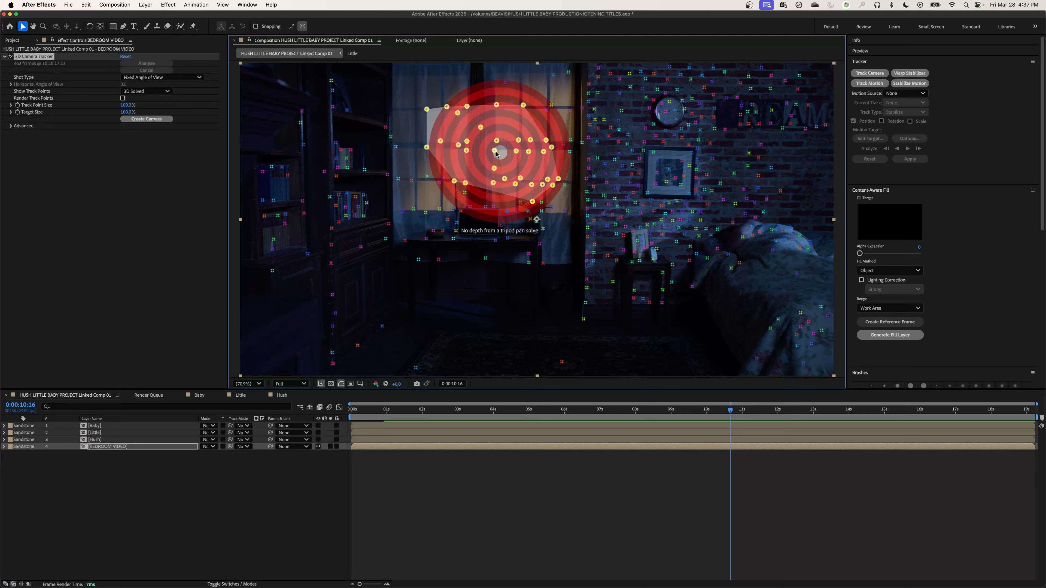
{"action": "left_click", "coordinate": [473, 128]}
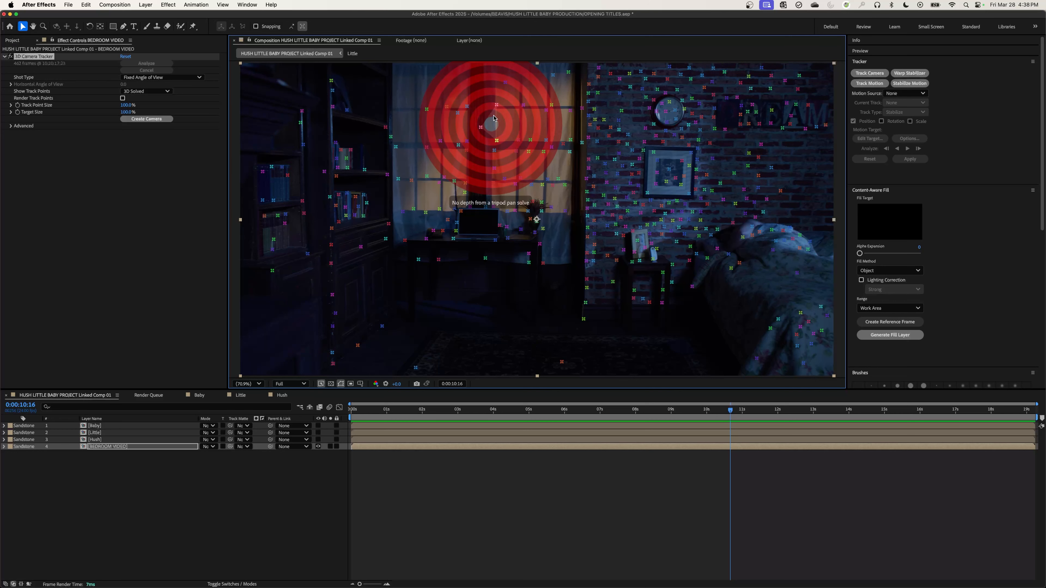
{"action": "mouse_move", "coordinate": [477, 101]}
{"action": "left_mouse_down"}
{"action": "mouse_move", "coordinate": [415, 124]}
{"action": "mouse_move", "coordinate": [413, 157]}
{"action": "mouse_move", "coordinate": [431, 182]}
{"action": "mouse_move", "coordinate": [494, 205]}
{"action": "mouse_move", "coordinate": [552, 197]}
{"action": "mouse_move", "coordinate": [566, 180]}
{"action": "mouse_move", "coordinate": [577, 150]}
{"action": "mouse_move", "coordinate": [537, 116]}
{"action": "left_mouse_up"}
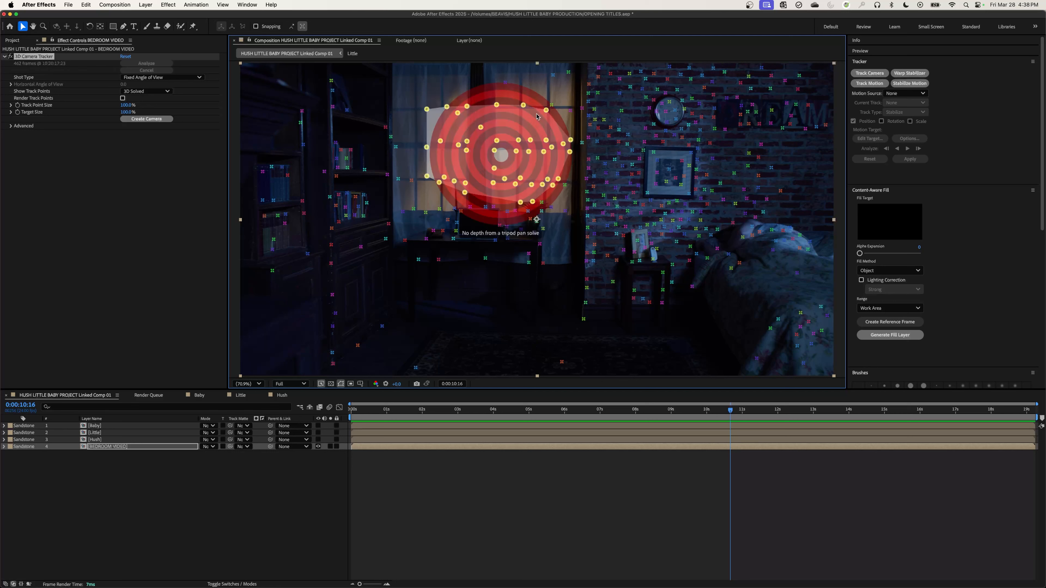
{"action": "right_click", "coordinate": [499, 155]}
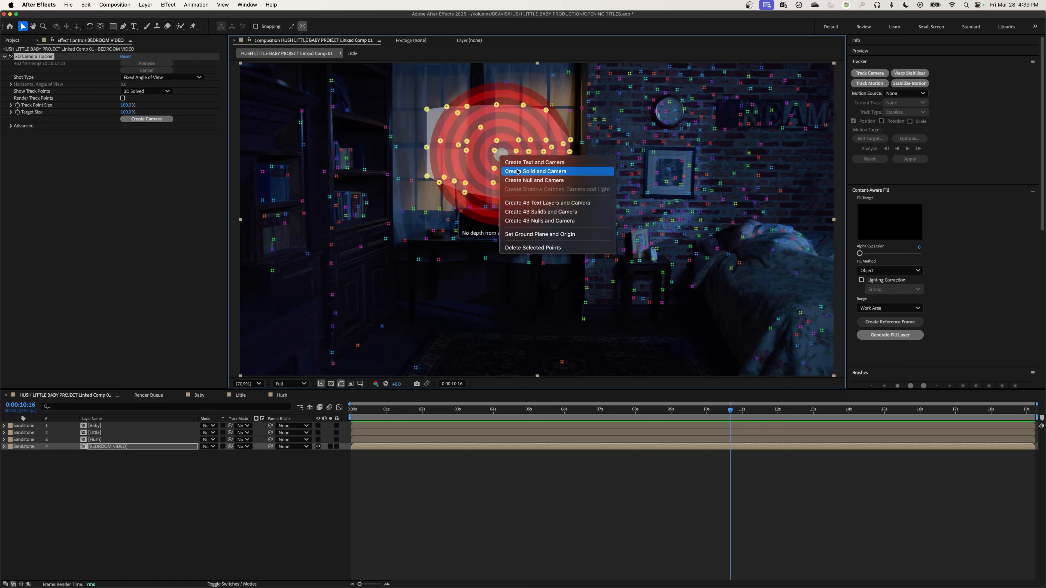
{"action": "left_click", "coordinate": [518, 171]}
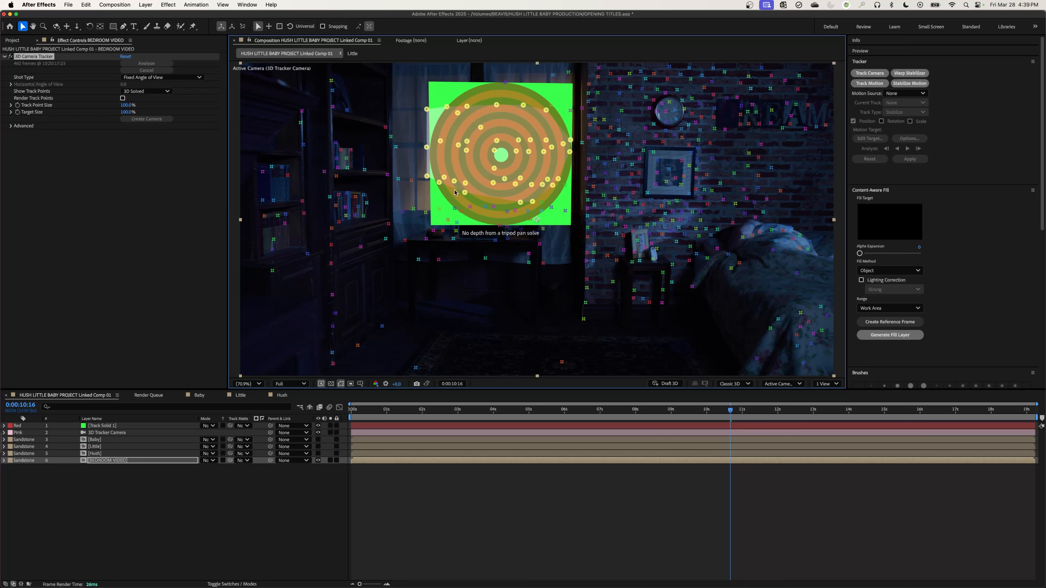
{"action": "left_click", "coordinate": [131, 513]}
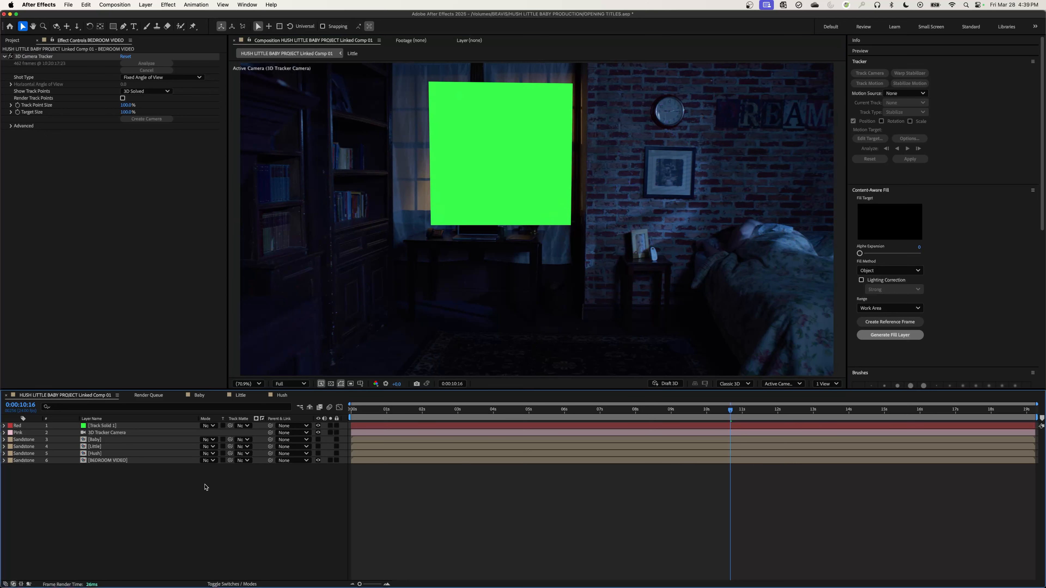
Scrub and play back the main composition to check how the track solid follows the window.
{"action": "left_click_drag", "start_coordinate": [669, 409], "coordinate": [502, 426]}
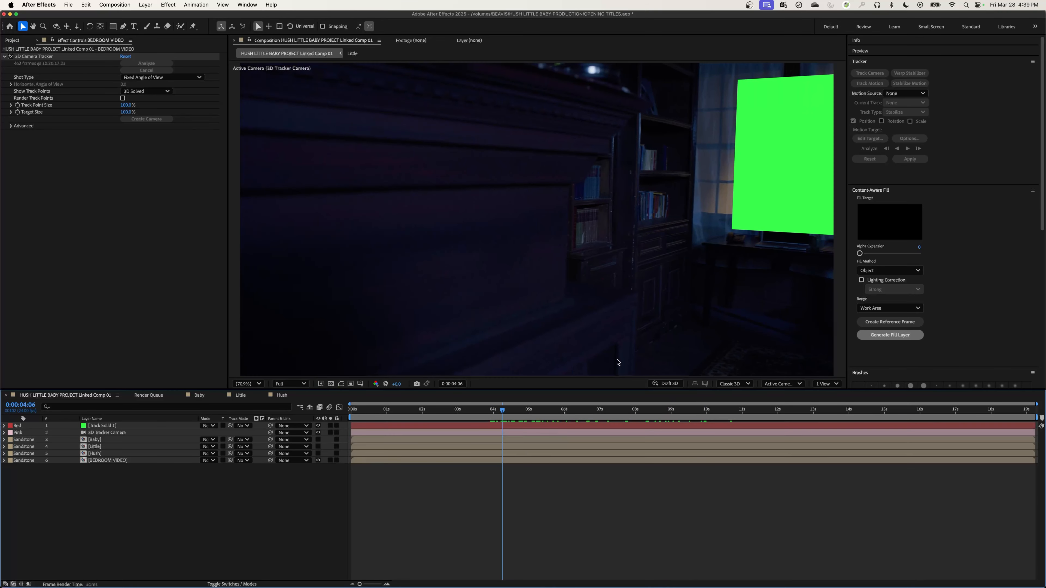
{"action": "key", "text": "space"}
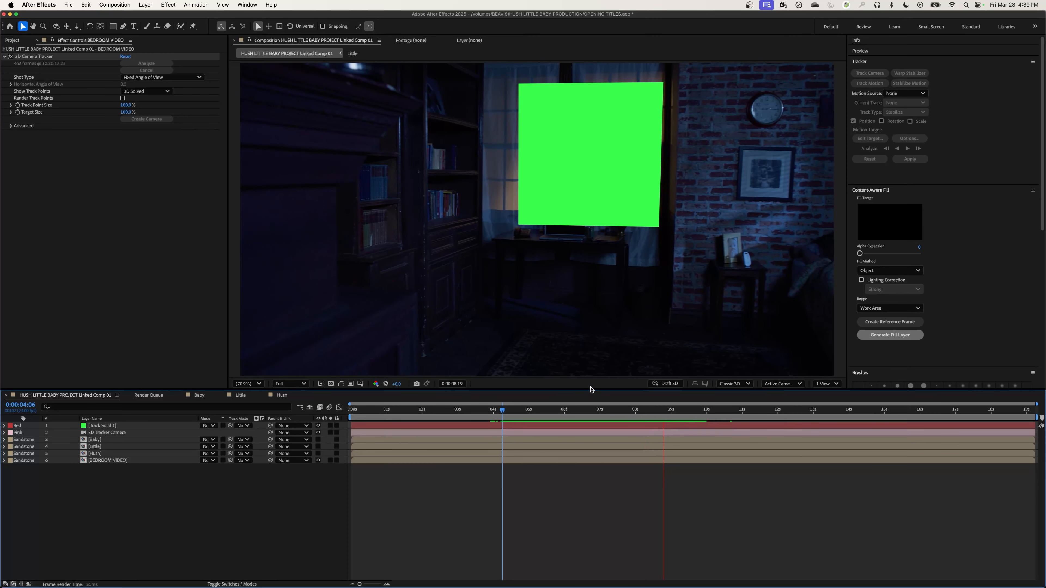
{"action": "left_click_drag", "start_coordinate": [503, 411], "coordinate": [826, 470]}
{"action": "left_click_drag", "start_coordinate": [704, 410], "coordinate": [560, 443]}
{"action": "left_click", "coordinate": [117, 560]}
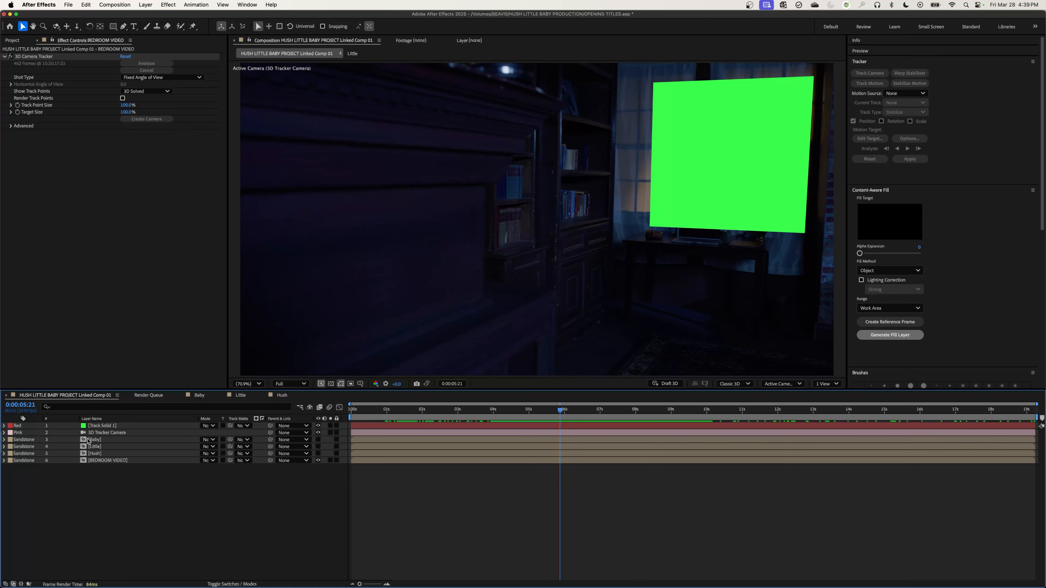
Pre-compose the Baby, Little and Hush layers together as FINAL TITLE, with all attributes moved into it.
{"action": "left_click", "coordinate": [88, 440]}
{"action": "left_click", "coordinate": [94, 454], "text": "shift"}
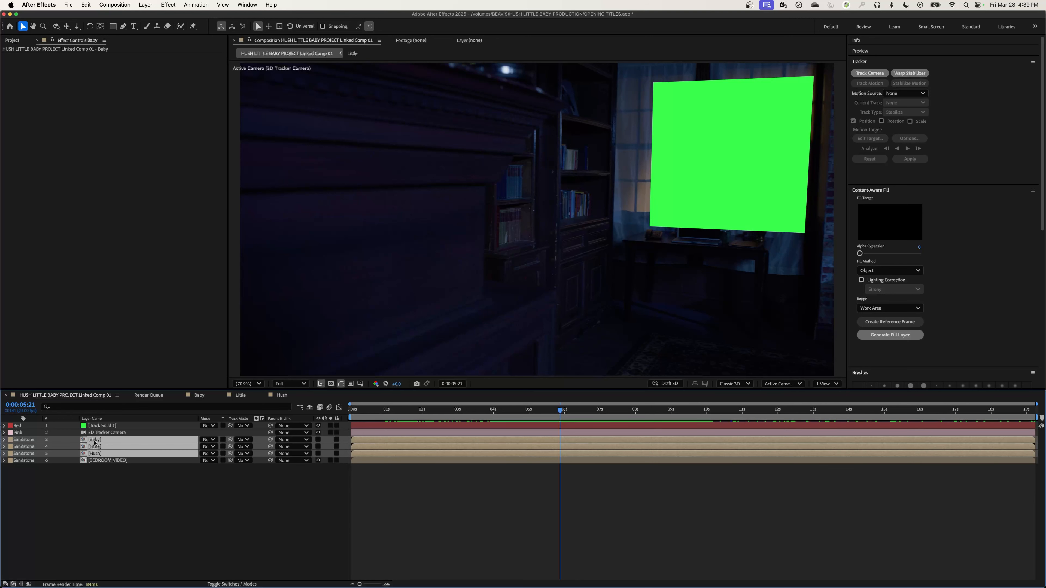
{"action": "right_click", "coordinate": [96, 445]}
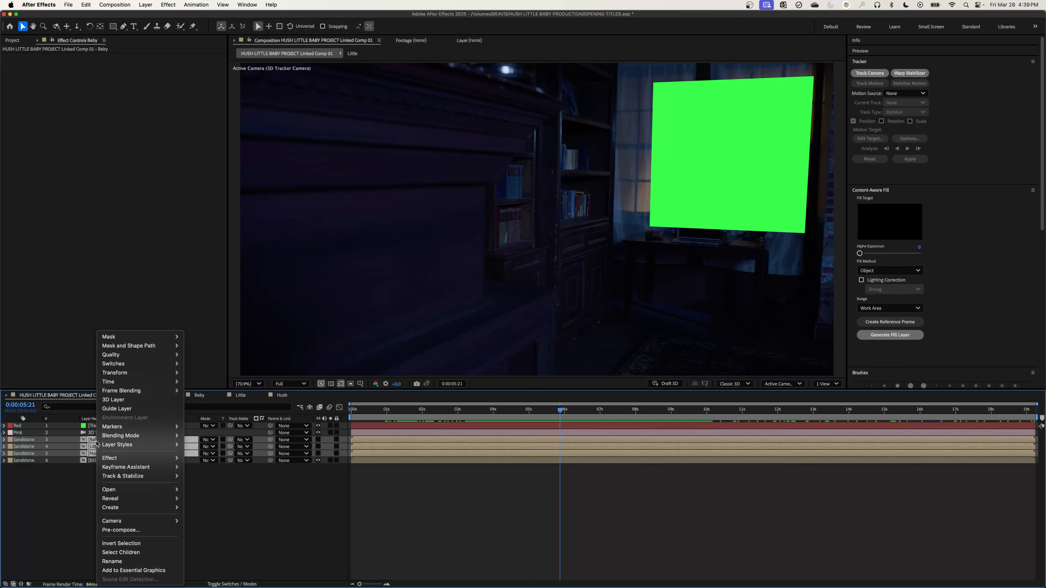
{"action": "left_click", "coordinate": [147, 533]}
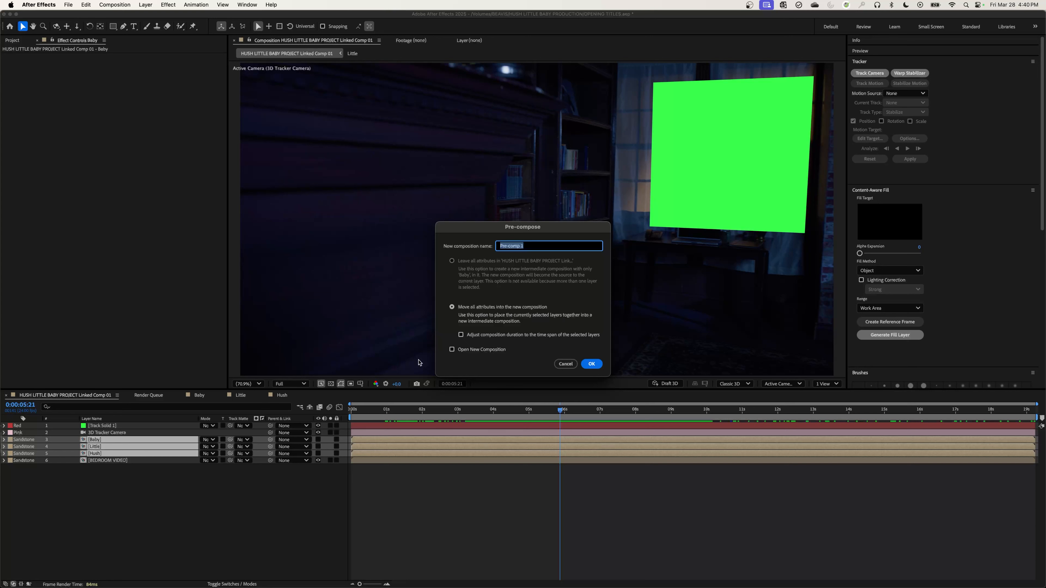
{"action": "type", "text": "FINAKL TITLE"}
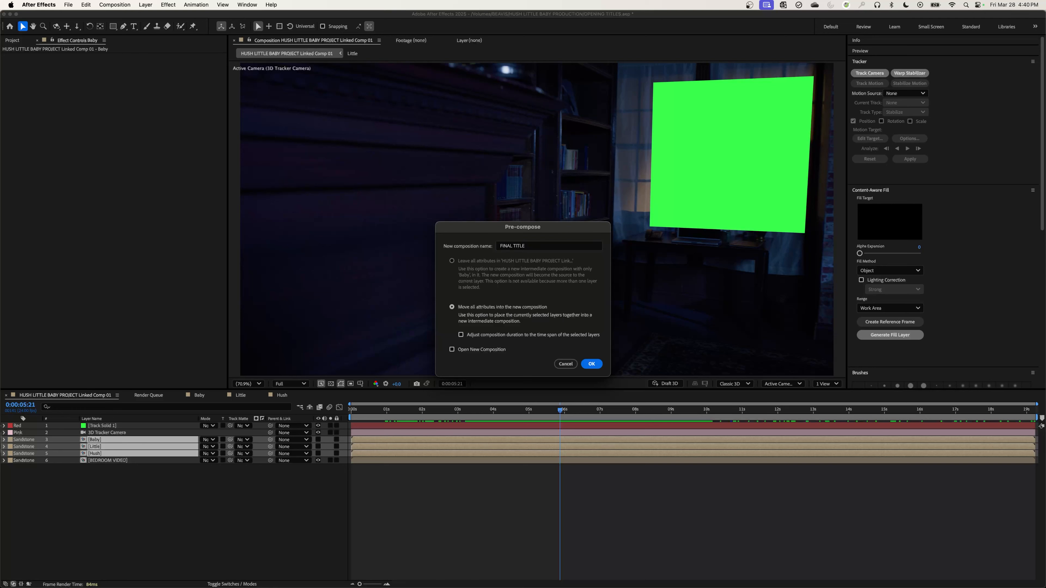
{"action": "key", "text": "Return"}
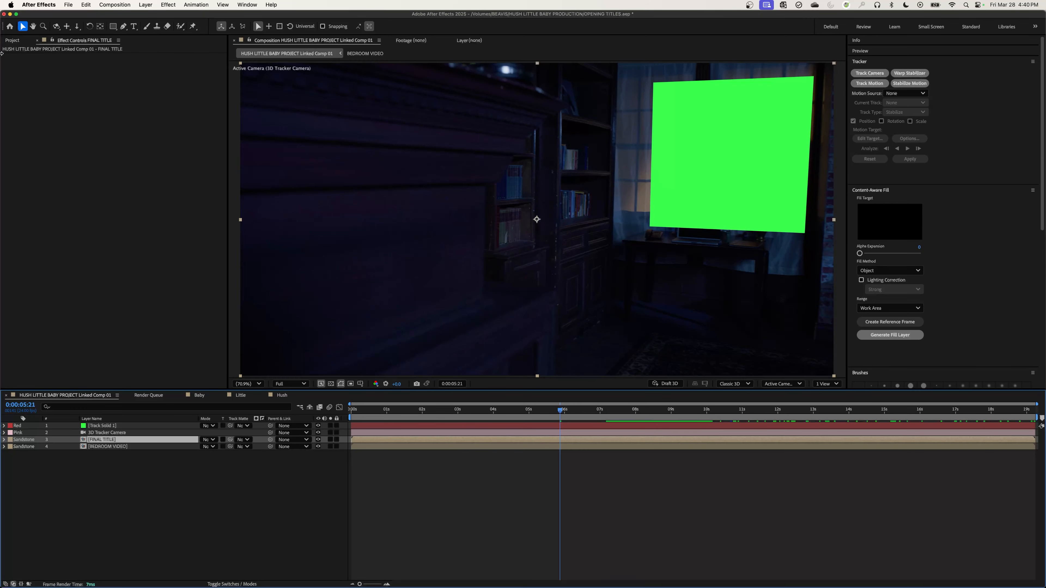
Locate the FINAL TITLE composition in the project and delete its layer from the main composition.
{"action": "left_click", "coordinate": [12, 40]}
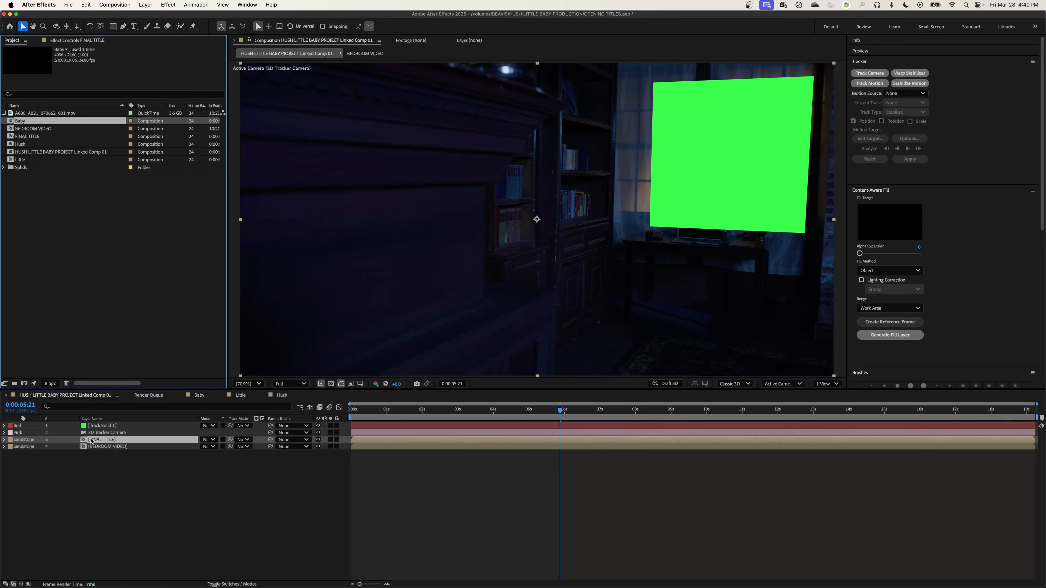
{"action": "left_click", "coordinate": [26, 140]}
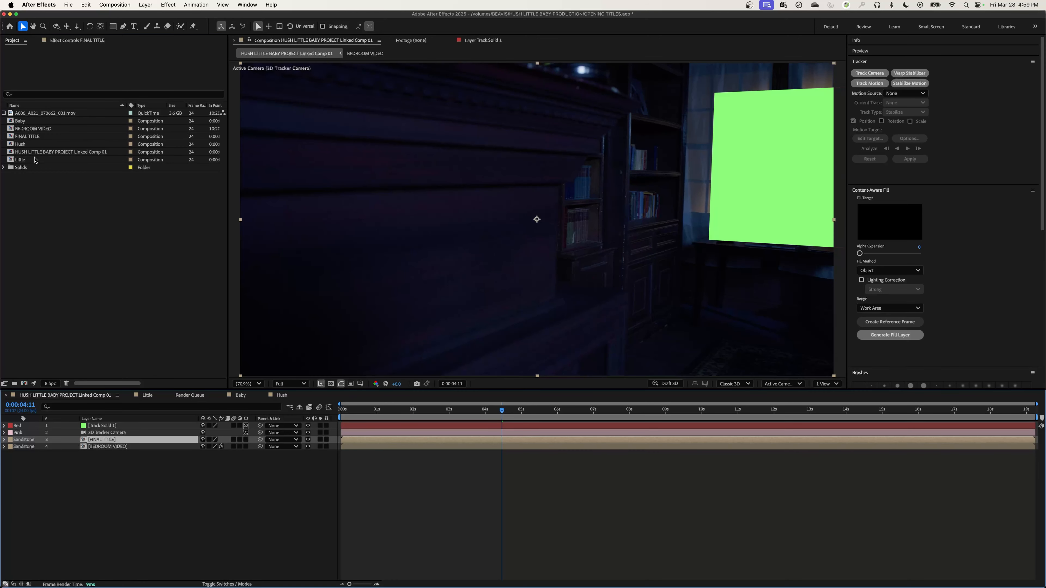
{"action": "left_click", "coordinate": [29, 136]}
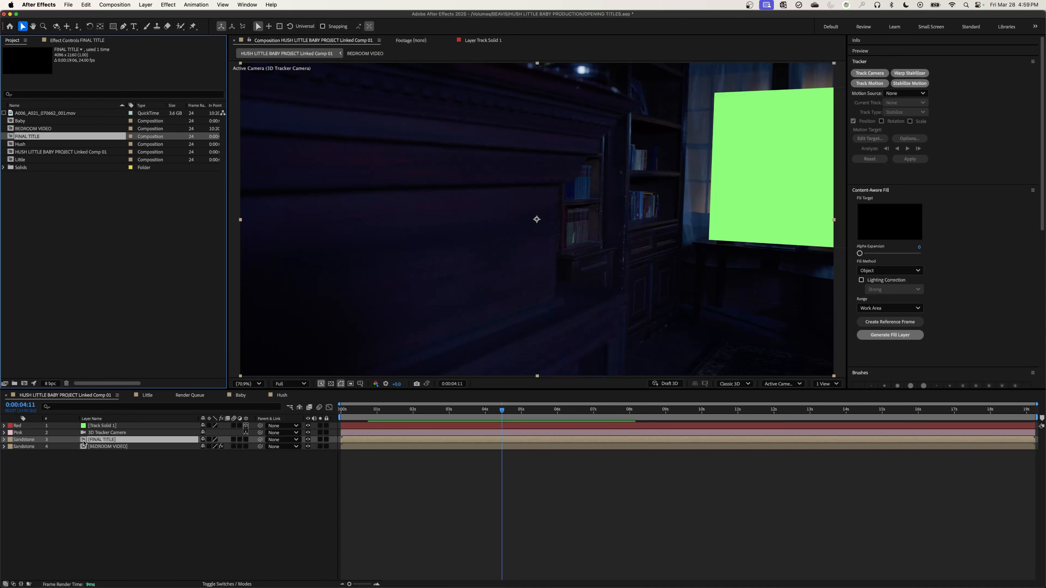
{"action": "key", "text": "Delete"}
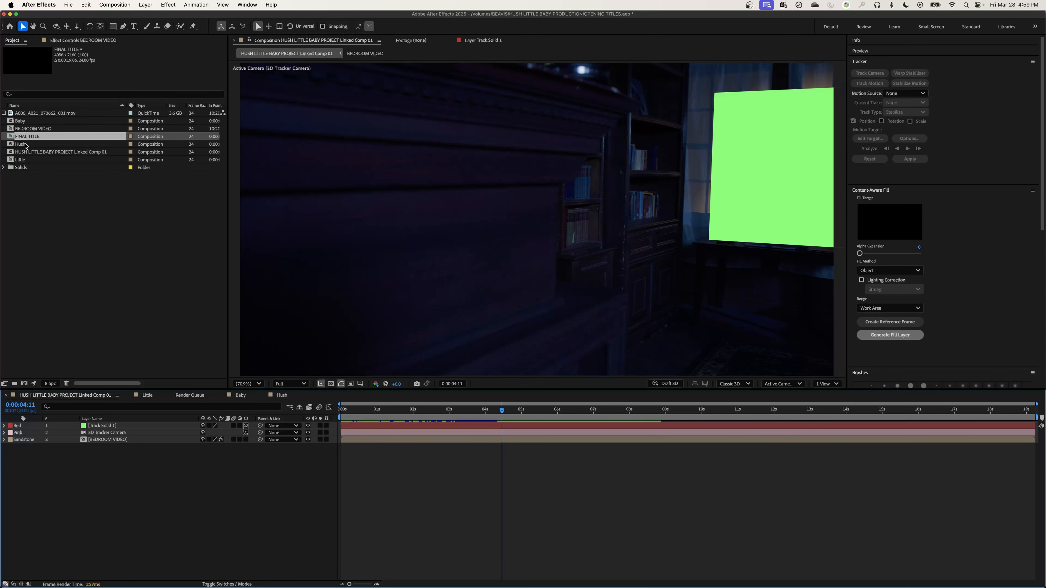
Open the FINAL TITLE composition to check the title layers inside it and return to the main composition.
{"action": "double_click", "coordinate": [11, 138]}
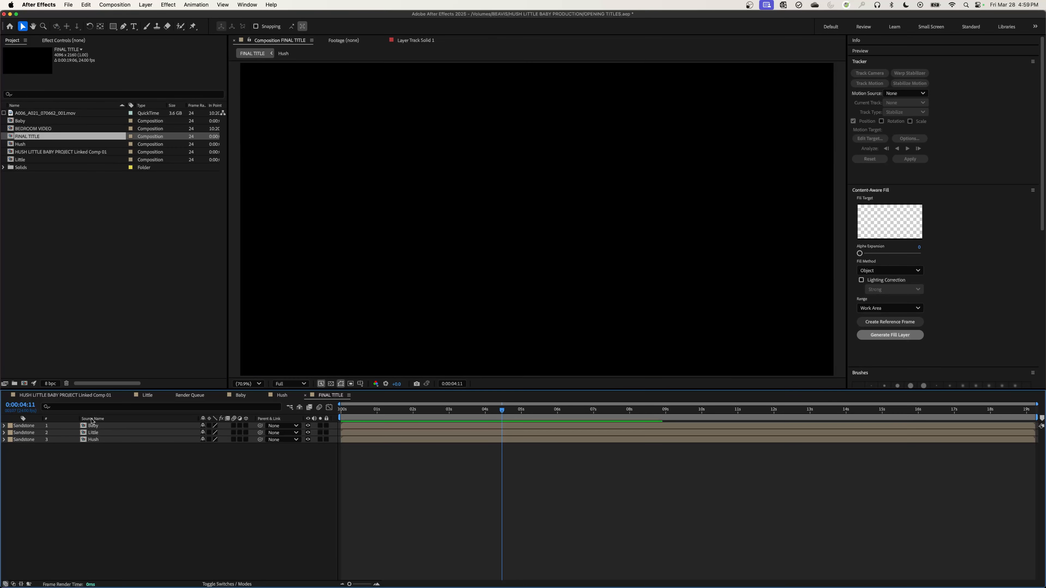
{"action": "left_click", "coordinate": [94, 432]}
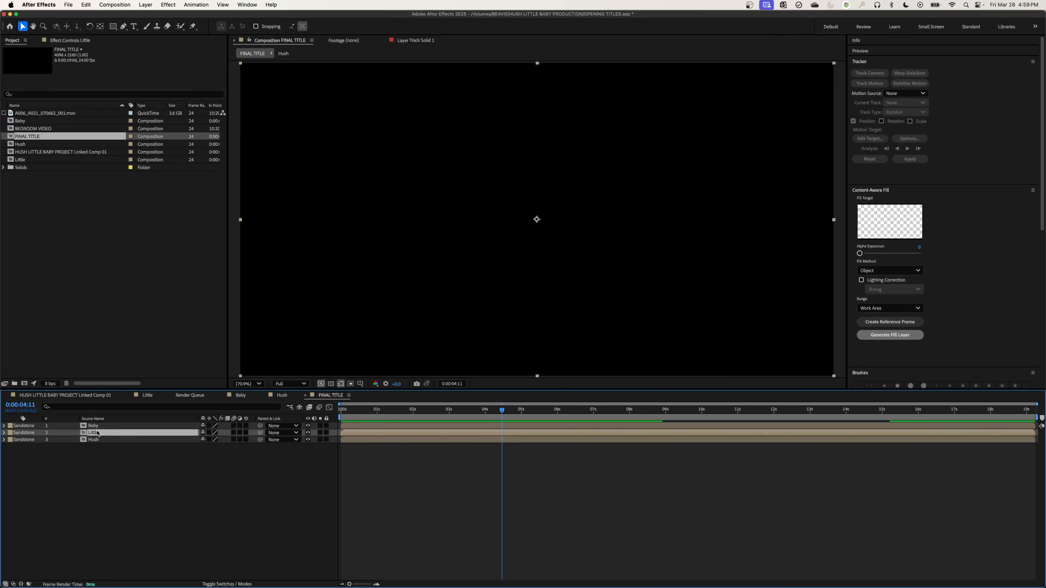
{"action": "left_click", "coordinate": [80, 397]}
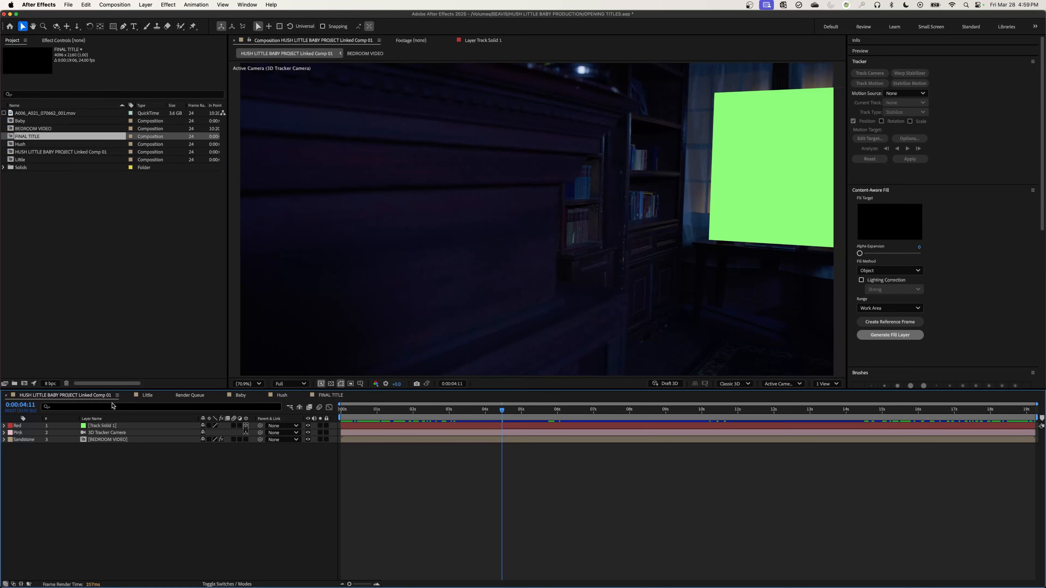
Replace the Track Solid 1 layer's source with the FINAL TITLE composition and view the titles at 0:00:11:01.
{"action": "left_click", "coordinate": [103, 428]}
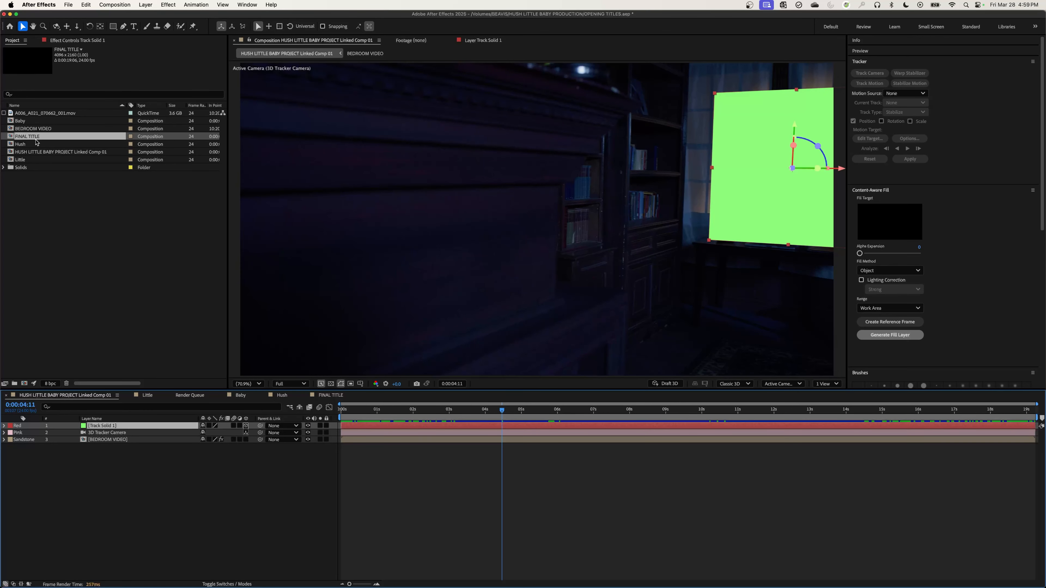
{"action": "left_click_drag", "start_coordinate": [34, 141], "coordinate": [106, 429]}
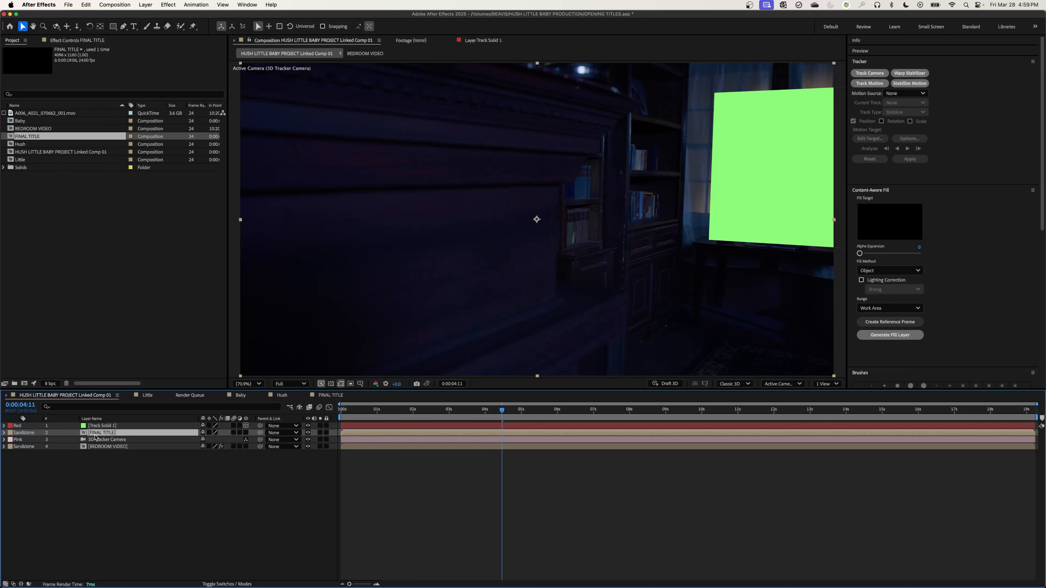
{"action": "key", "text": "super+z"}
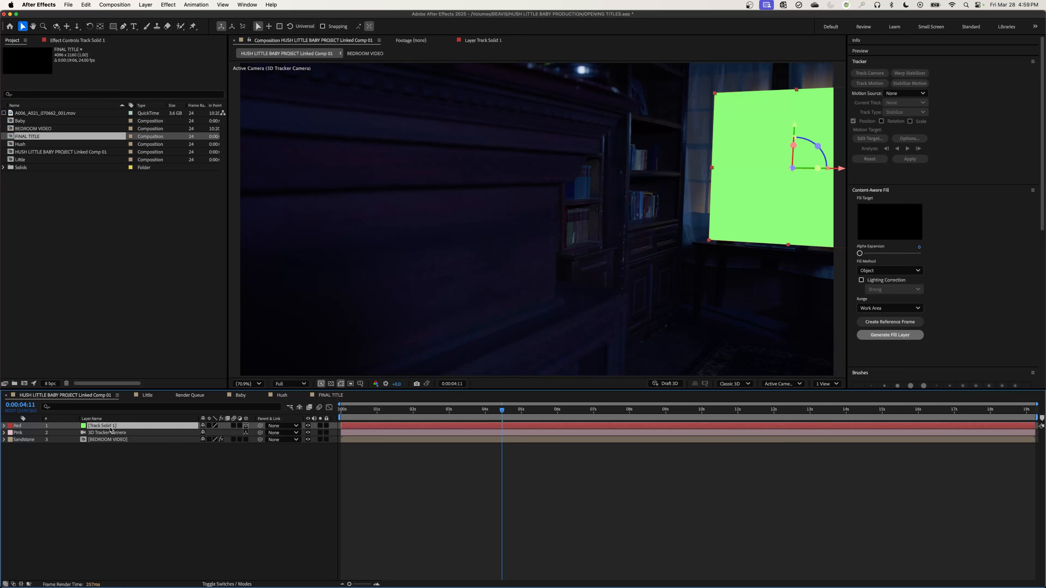
{"action": "left_click_drag", "start_coordinate": [26, 138], "coordinate": [115, 432]}
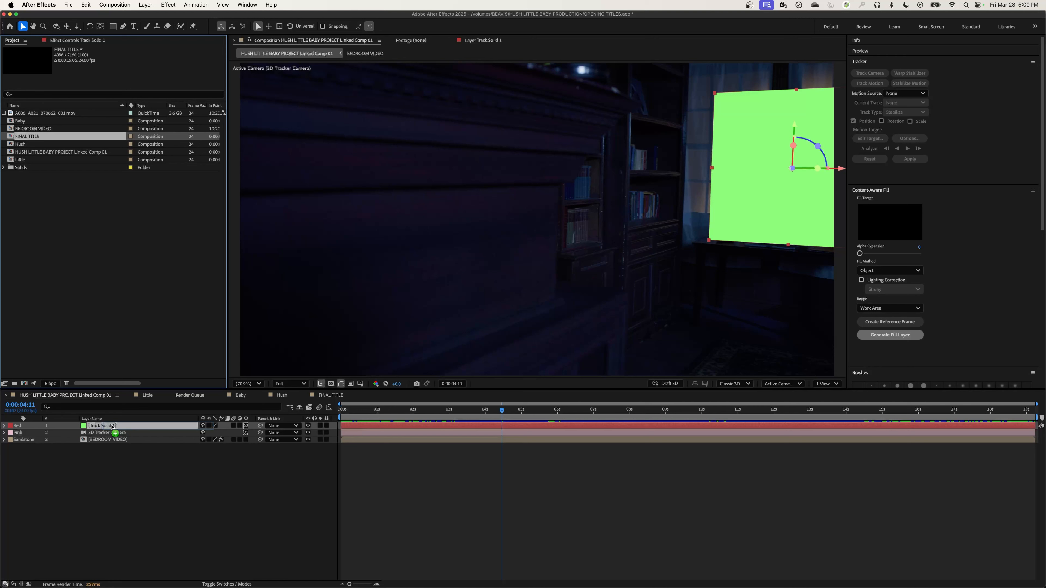
{"action": "left_click_drag", "start_coordinate": [112, 426], "coordinate": [112, 426]}
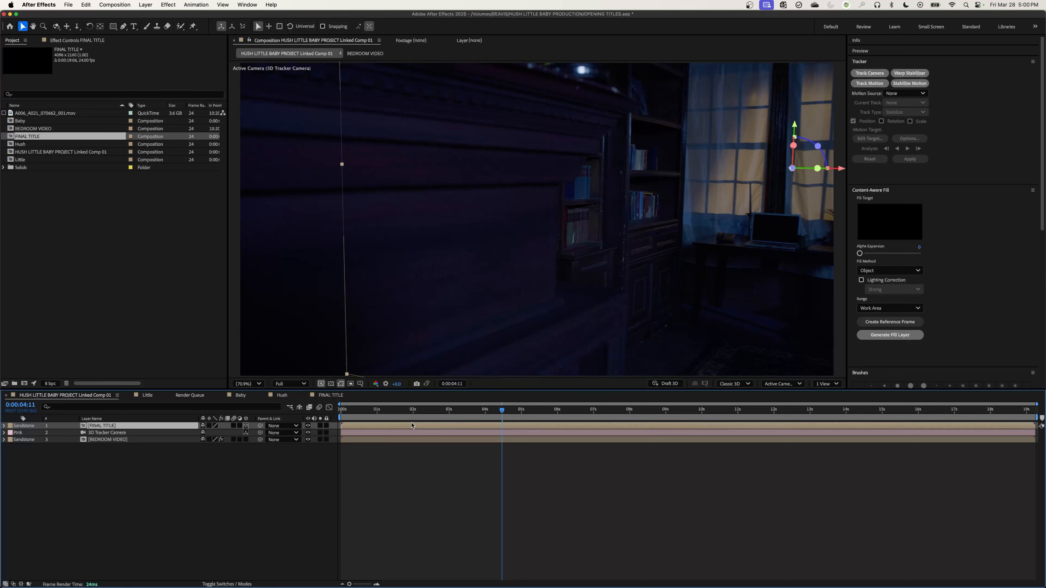
{"action": "left_click_drag", "start_coordinate": [424, 411], "coordinate": [739, 414]}
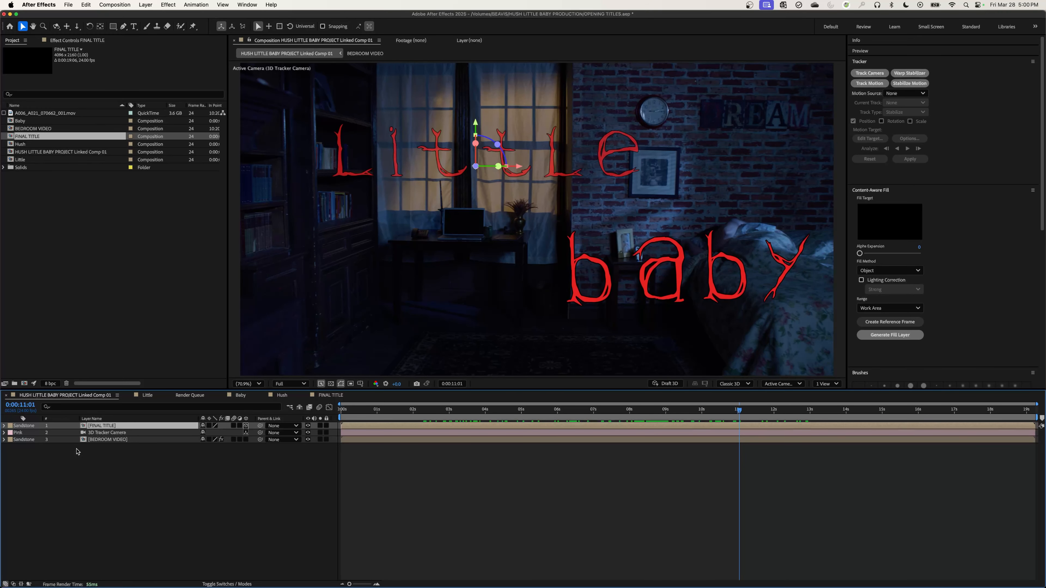
Scale the FINAL TITLE layer down to 26%, checking its size at 0:00:06:23 and 0:00:09:16.
{"action": "left_click_drag", "start_coordinate": [518, 409], "coordinate": [593, 410]}
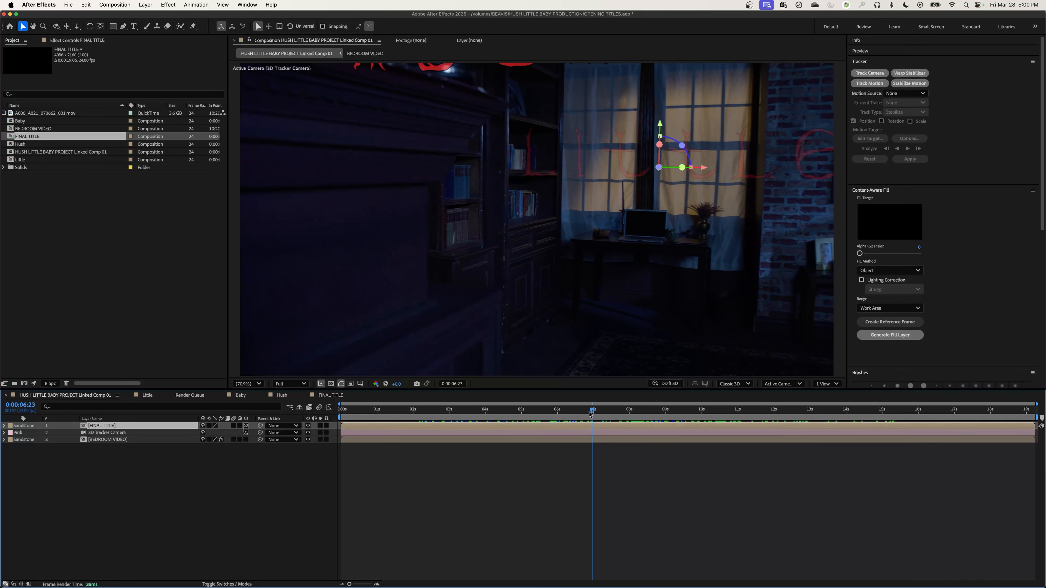
{"action": "key", "text": "s"}
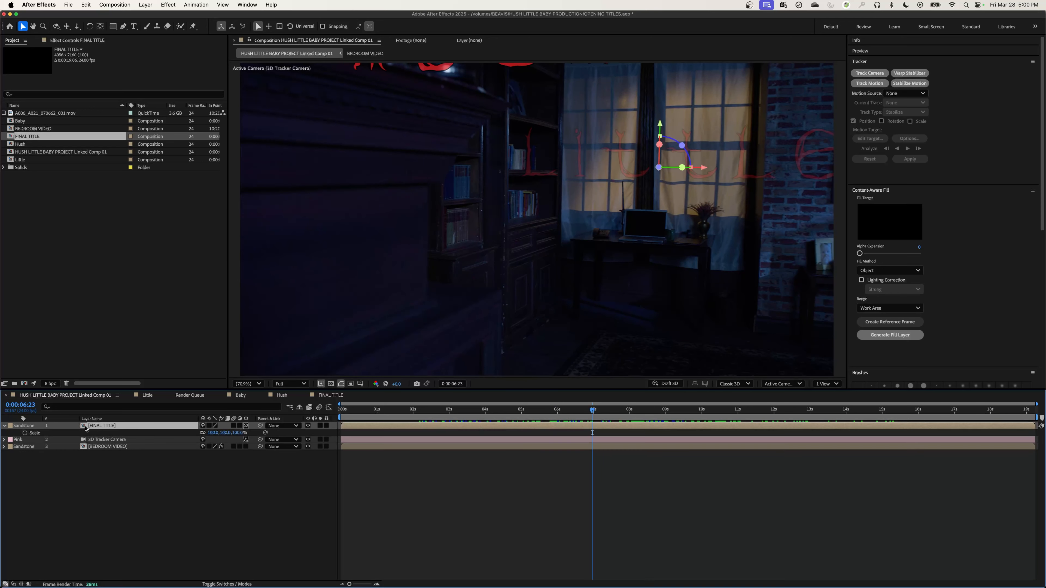
{"action": "left_click_drag", "start_coordinate": [208, 433], "coordinate": [199, 432]}
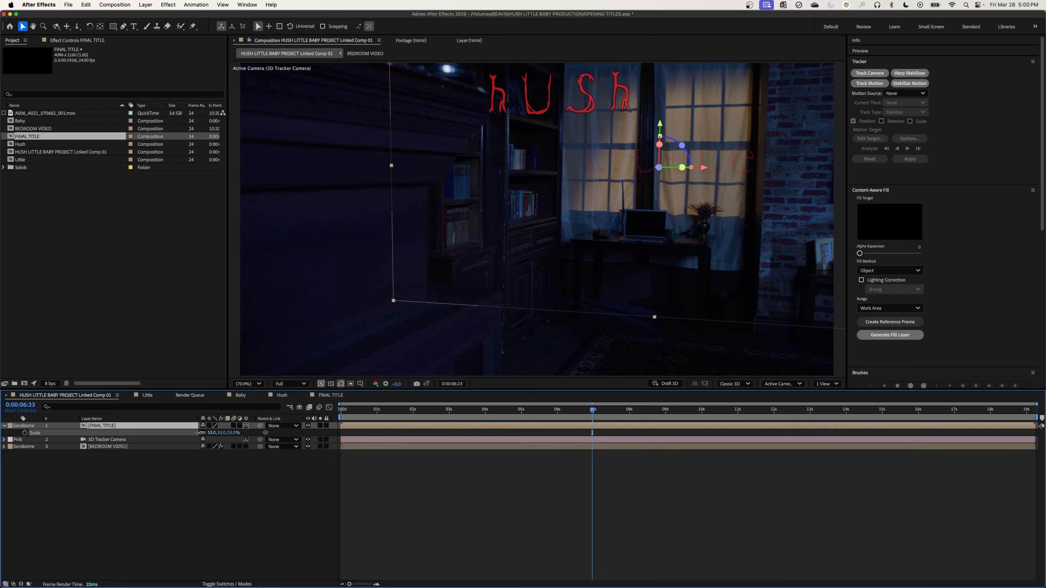
{"action": "left_click", "coordinate": [619, 415]}
{"action": "left_click_drag", "start_coordinate": [619, 417], "coordinate": [690, 417]}
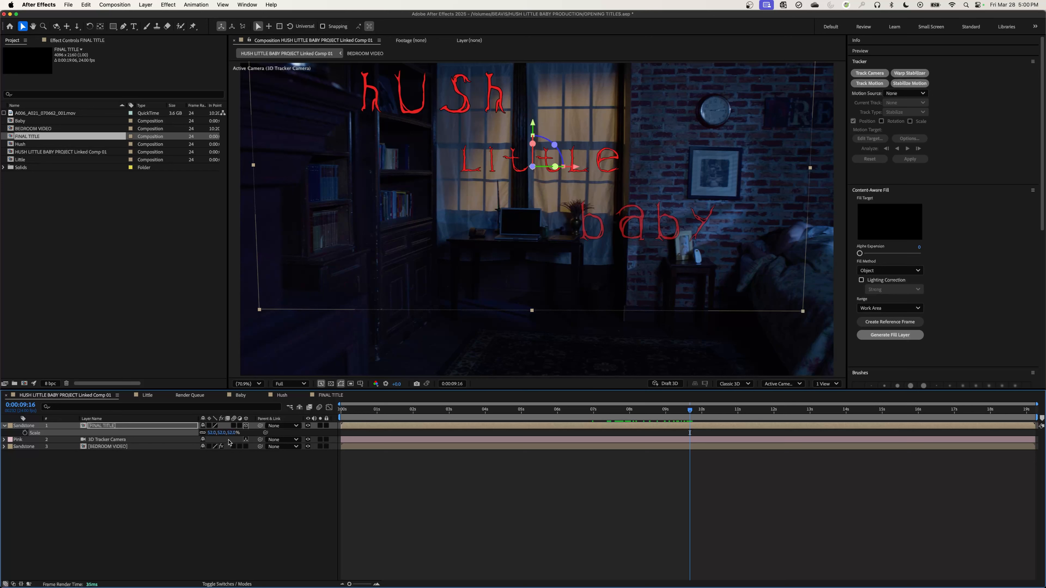
{"action": "left_click_drag", "start_coordinate": [223, 432], "coordinate": [214, 436]}
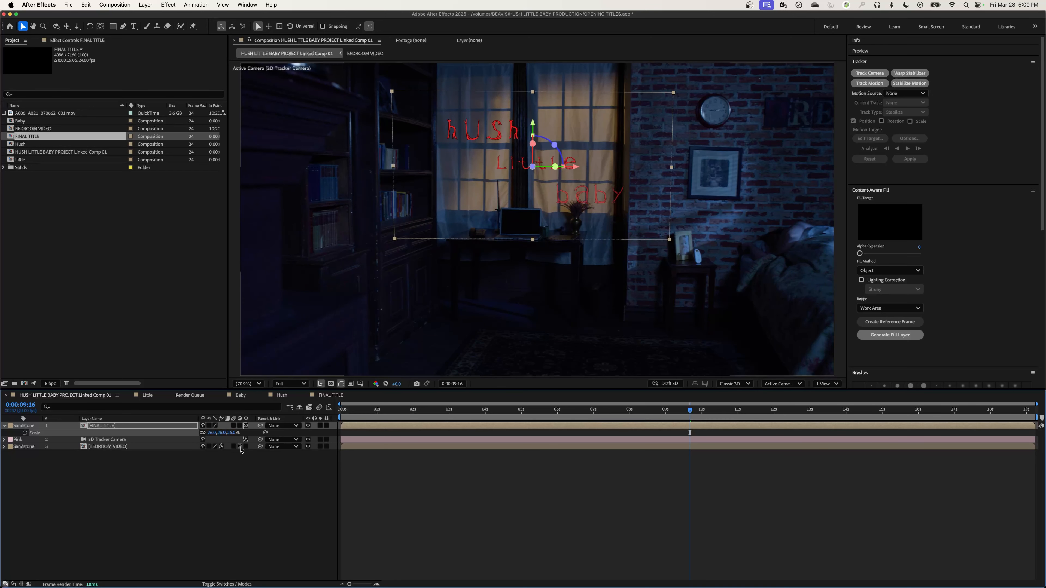
Preview the resized titles over the tracked bedroom footage from 0:00:04:20.
{"action": "left_click", "coordinate": [514, 415]}
{"action": "key", "text": "space"}
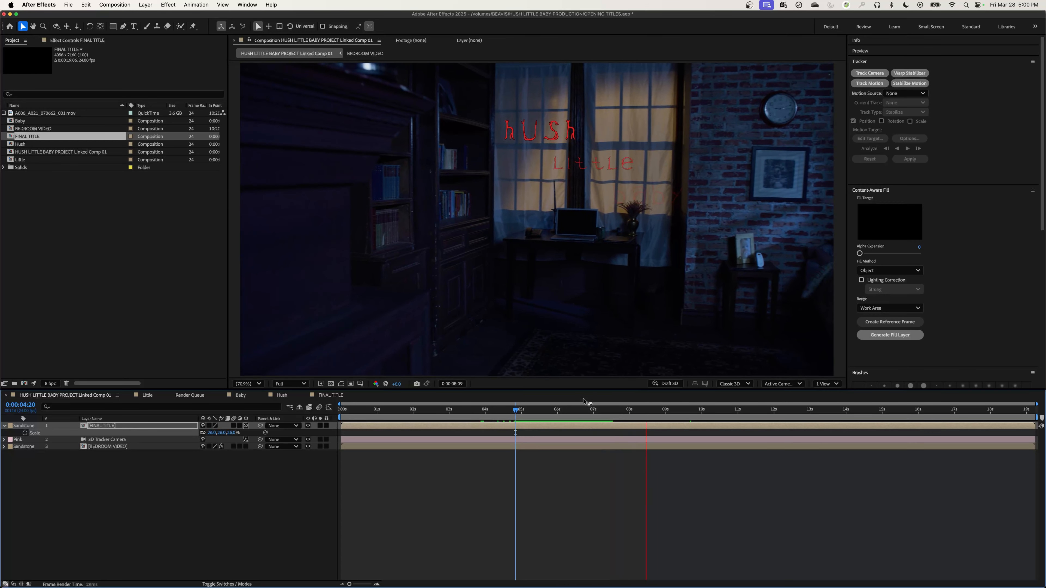
{"action": "key", "text": "space"}
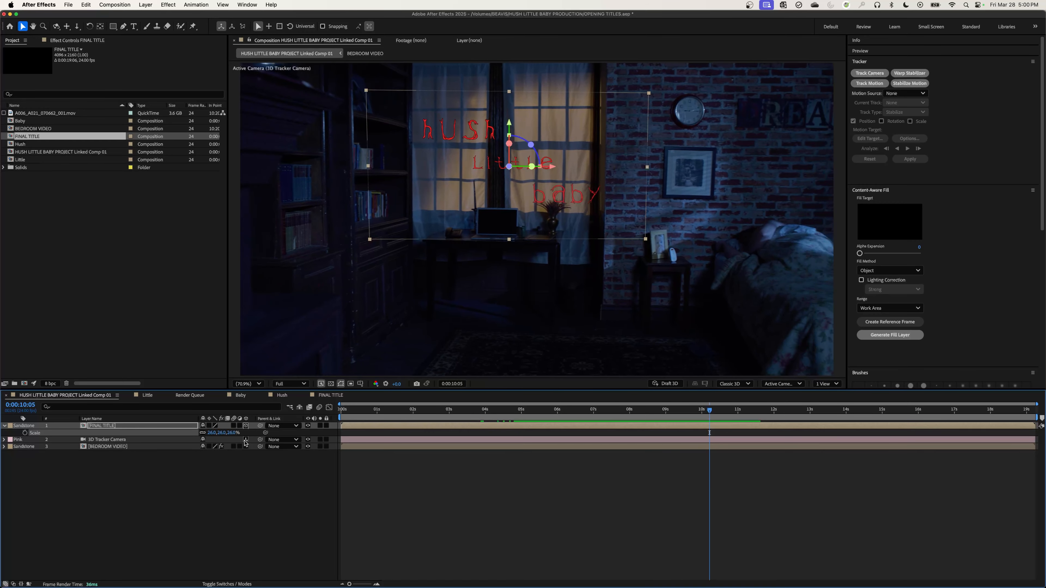
Set the FINAL TITLE layer's scale to 45% and shift it straight down over the window and desk.
{"action": "left_click_drag", "start_coordinate": [229, 432], "coordinate": [245, 432]}
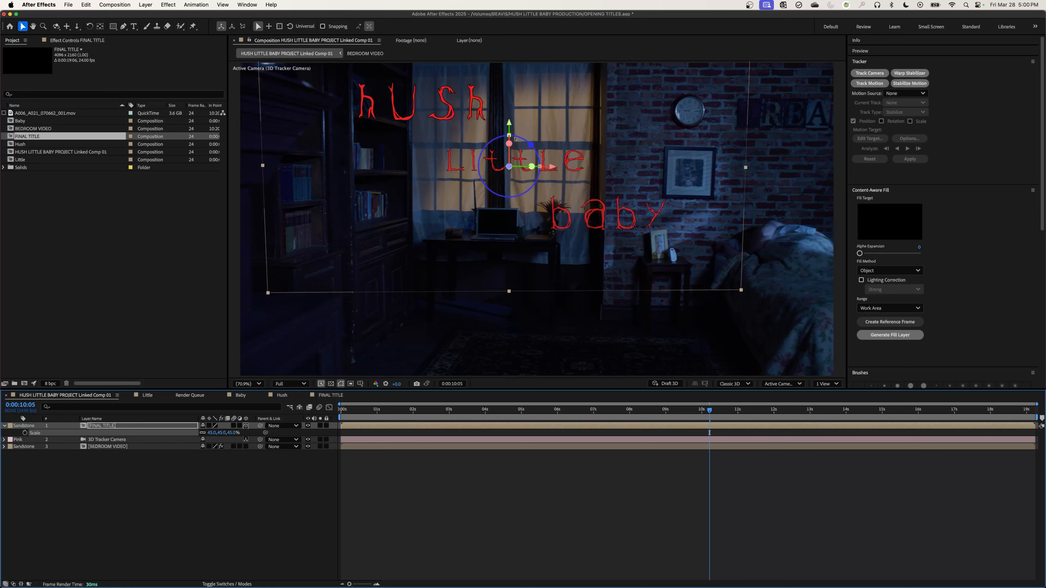
{"action": "left_click_drag", "start_coordinate": [511, 134], "coordinate": [512, 155]}
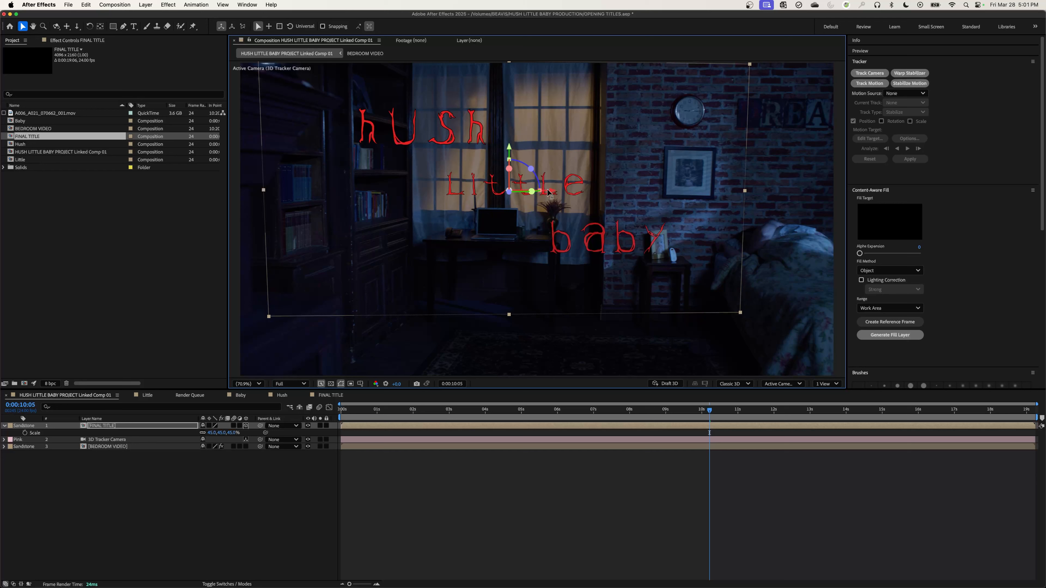
{"action": "mouse_move", "coordinate": [510, 194]}
{"action": "left_mouse_down"}
{"action": "mouse_move", "coordinate": [510, 180]}
{"action": "mouse_move", "coordinate": [522, 206]}
{"action": "left_mouse_up"}
{"action": "key", "text": "super+z"}
{"action": "left_click_drag", "start_coordinate": [507, 145], "coordinate": [507, 151]}
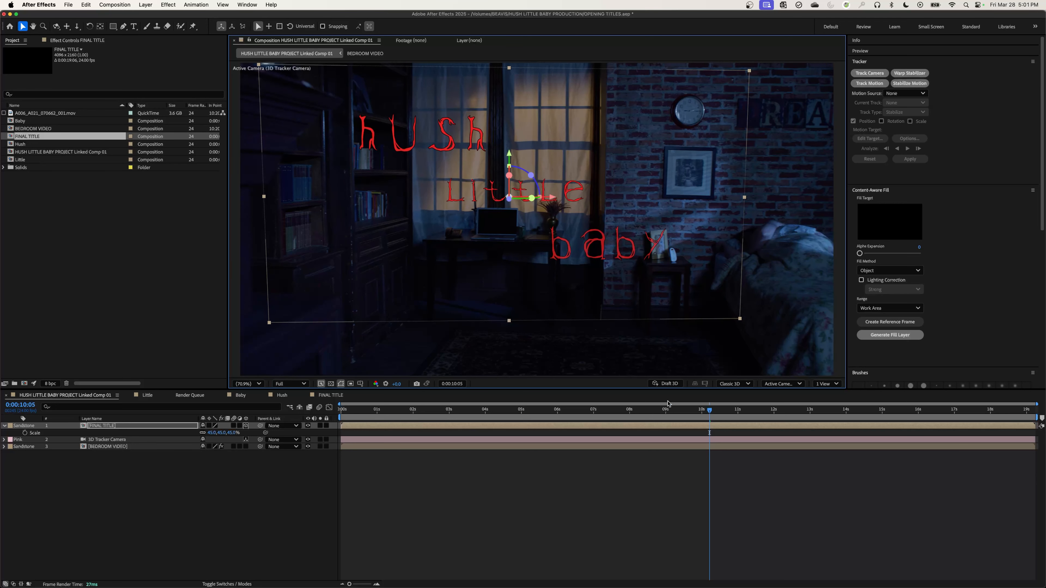
Play the main composition from 0:00:03:08 to check how the repositioned titles follow the camera move.
{"action": "left_click_drag", "start_coordinate": [597, 421], "coordinate": [461, 419]}
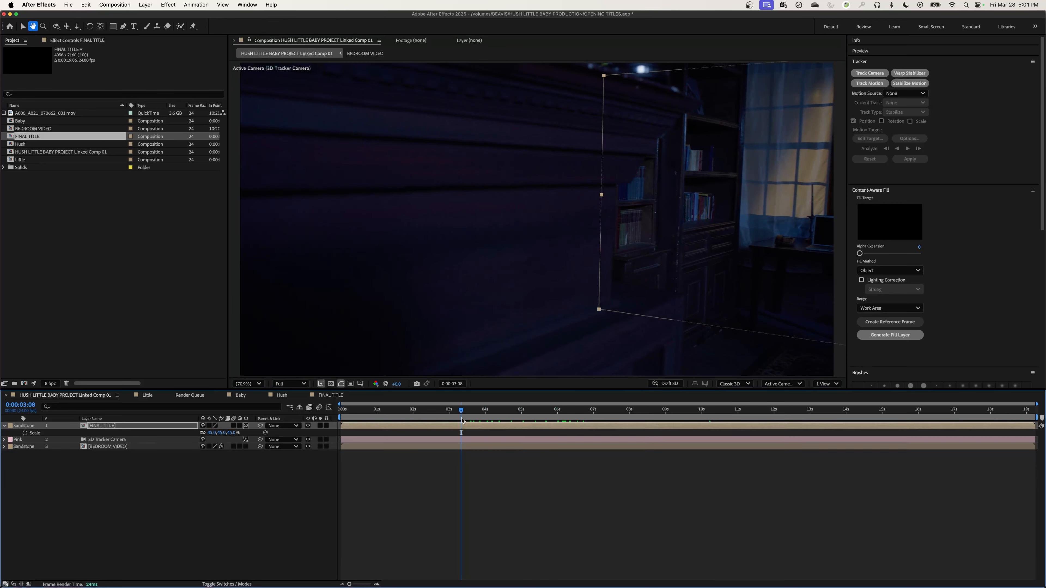
{"action": "key", "text": "space"}
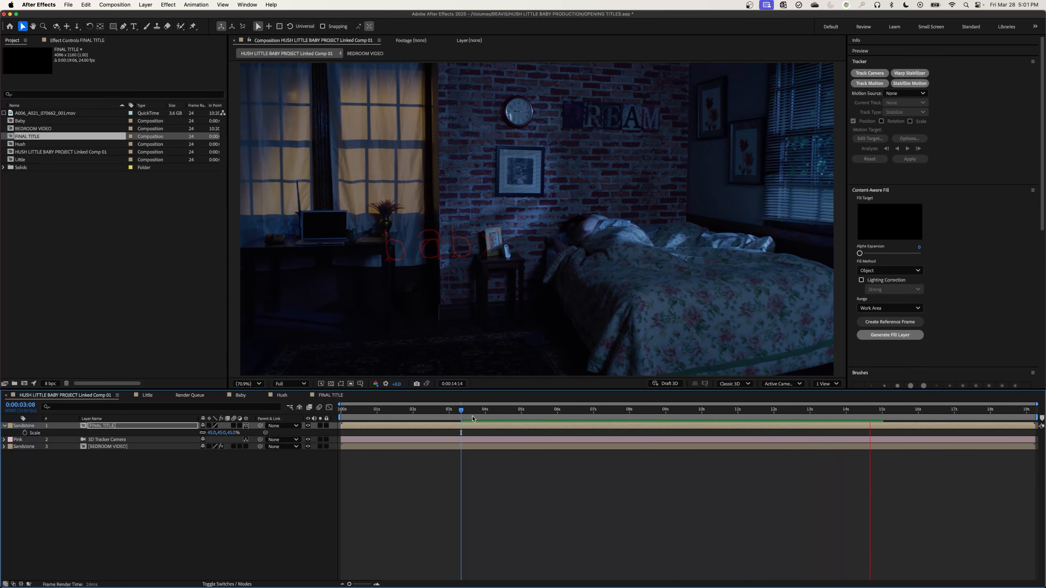
{"action": "key", "text": "space"}
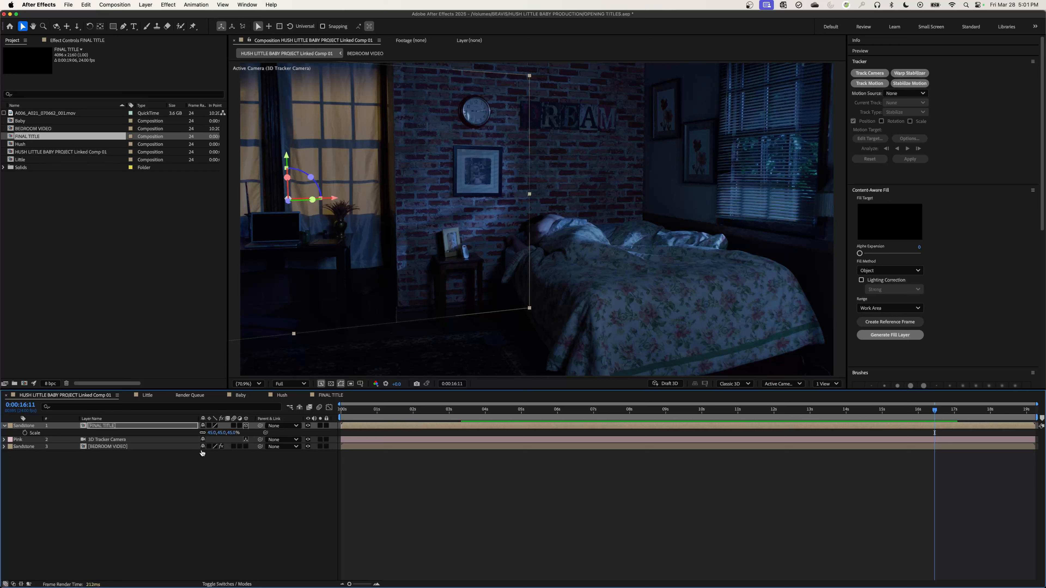
Switch to Premiere Pro, view the linked title clip around 00:00:12:16, and open it back in After Effects.
{"action": "key", "text": "super+Tab"}
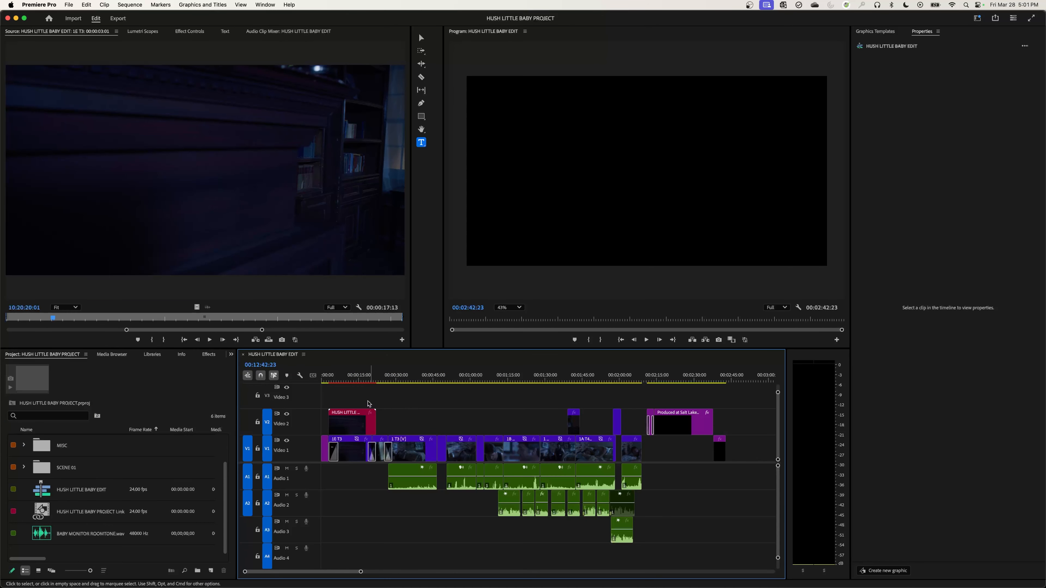
{"action": "left_click", "coordinate": [353, 378]}
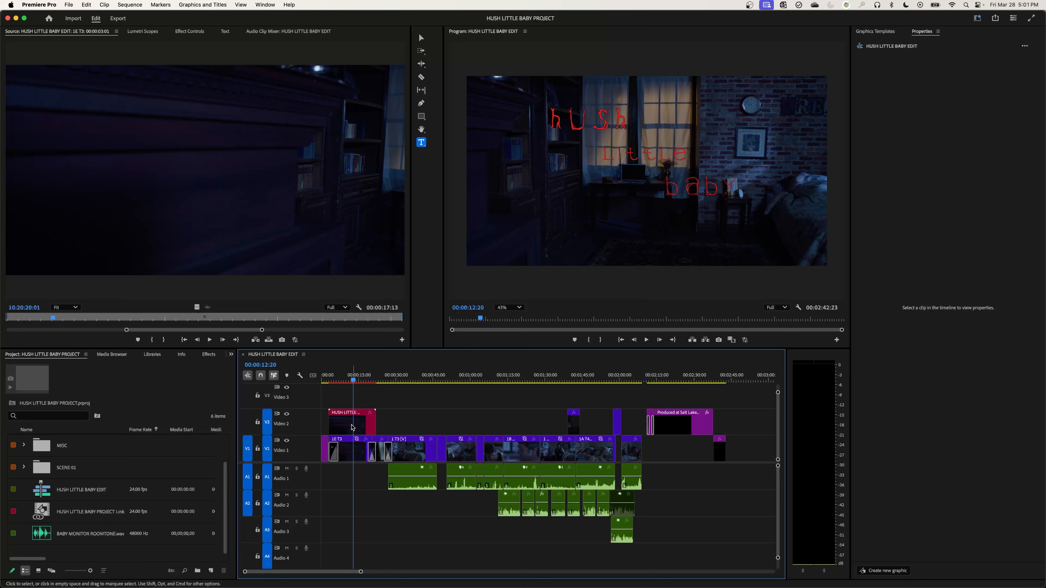
{"action": "mouse_move", "coordinate": [350, 380]}
{"action": "left_mouse_down"}
{"action": "mouse_move", "coordinate": [341, 380]}
{"action": "mouse_move", "coordinate": [353, 382]}
{"action": "left_mouse_up"}
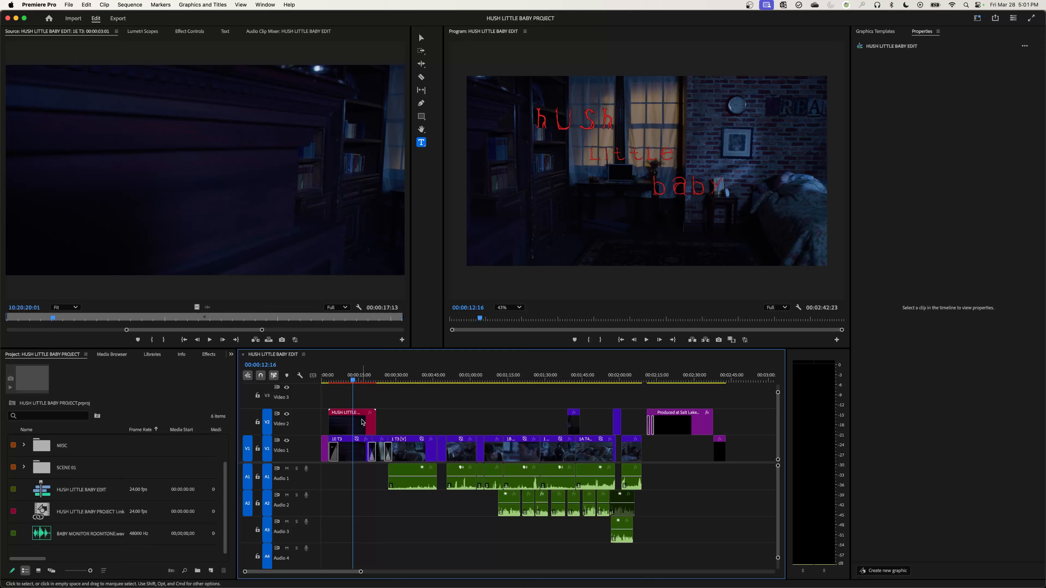
{"action": "double_click", "coordinate": [362, 422]}
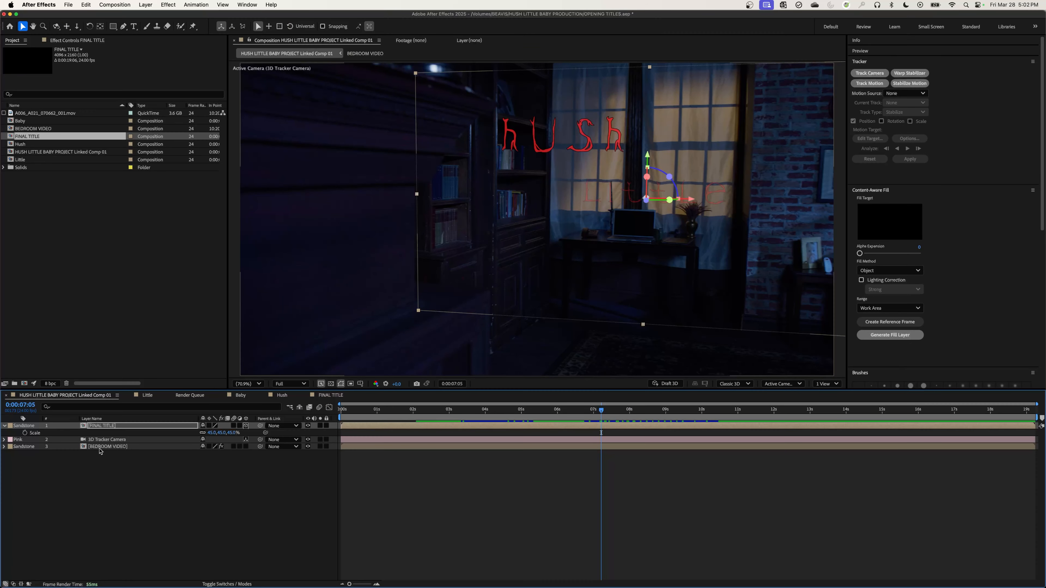
Hide the BEDROOM VIDEO layer in the main composition and check the titles alone at 0:00:09:11.
{"action": "left_click", "coordinate": [99, 447]}
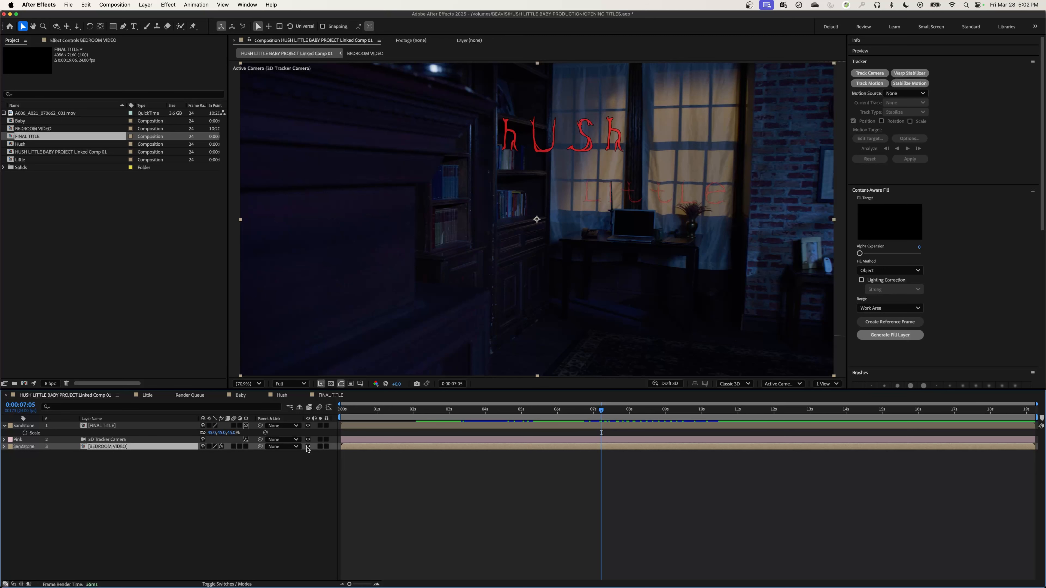
{"action": "left_click", "coordinate": [307, 447]}
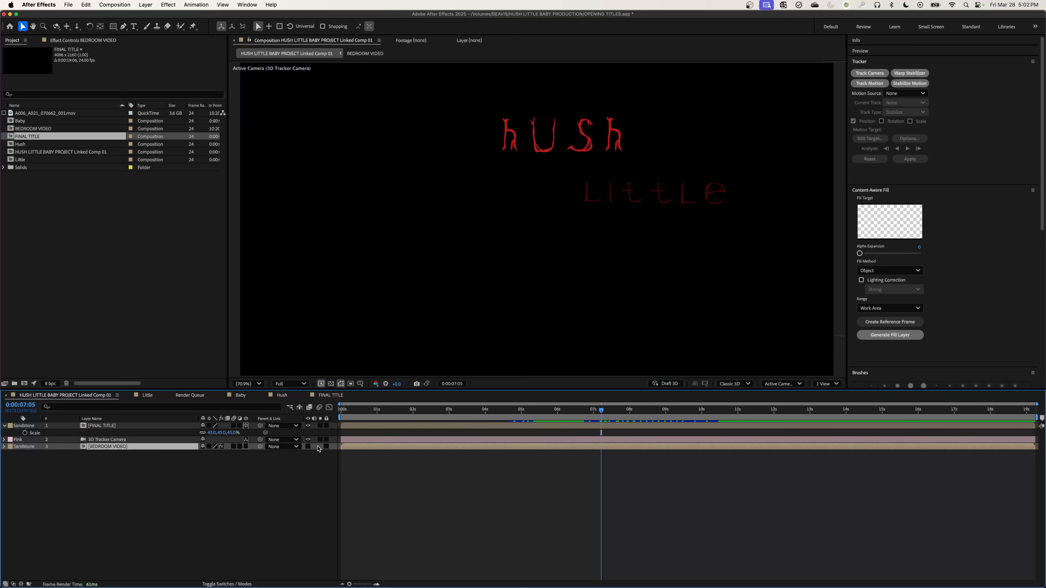
{"action": "left_click_drag", "start_coordinate": [606, 414], "coordinate": [682, 408]}
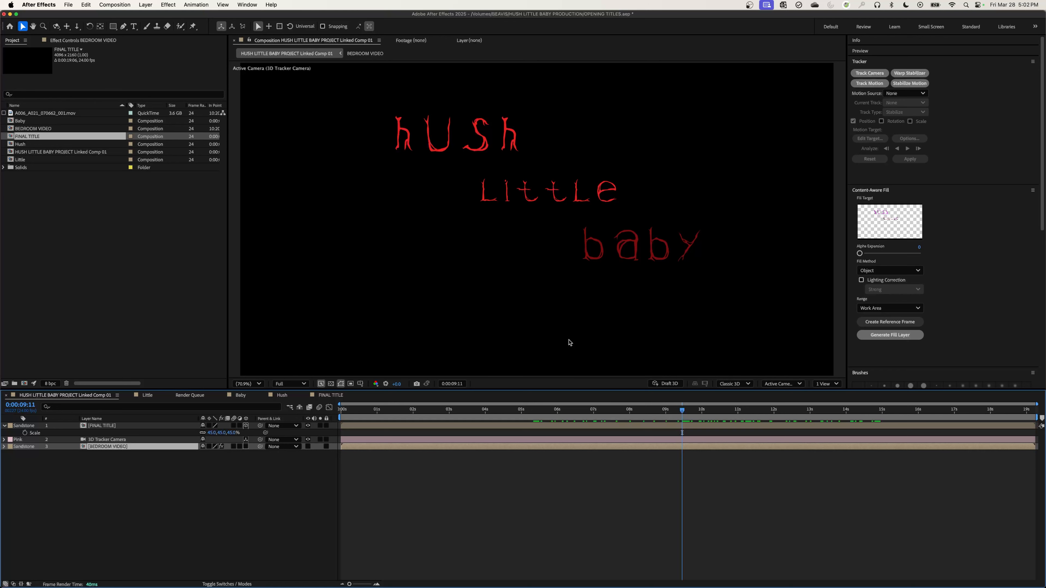
{"action": "right_click", "coordinate": [545, 210]}
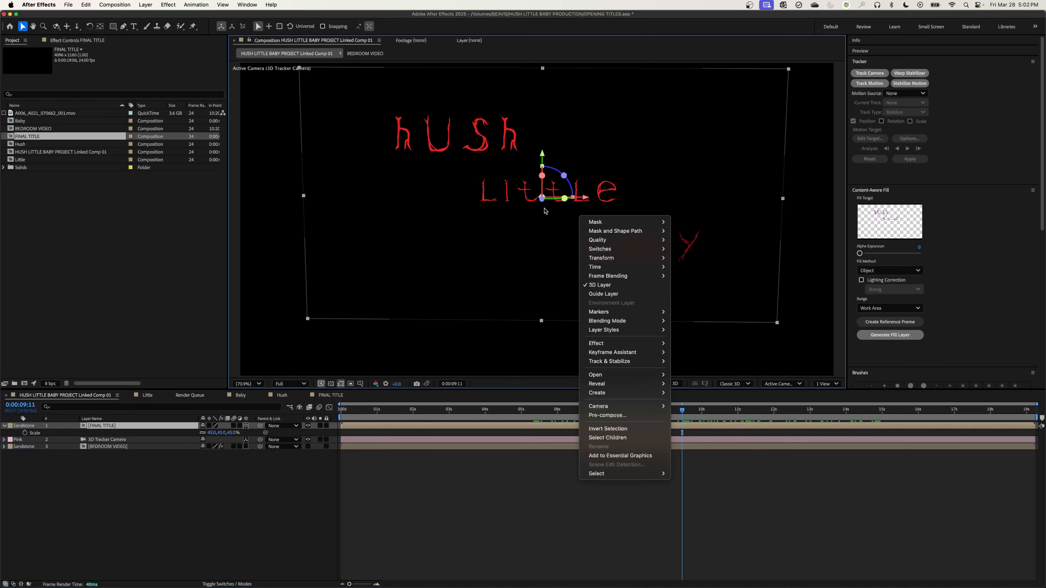
{"action": "left_click", "coordinate": [527, 355]}
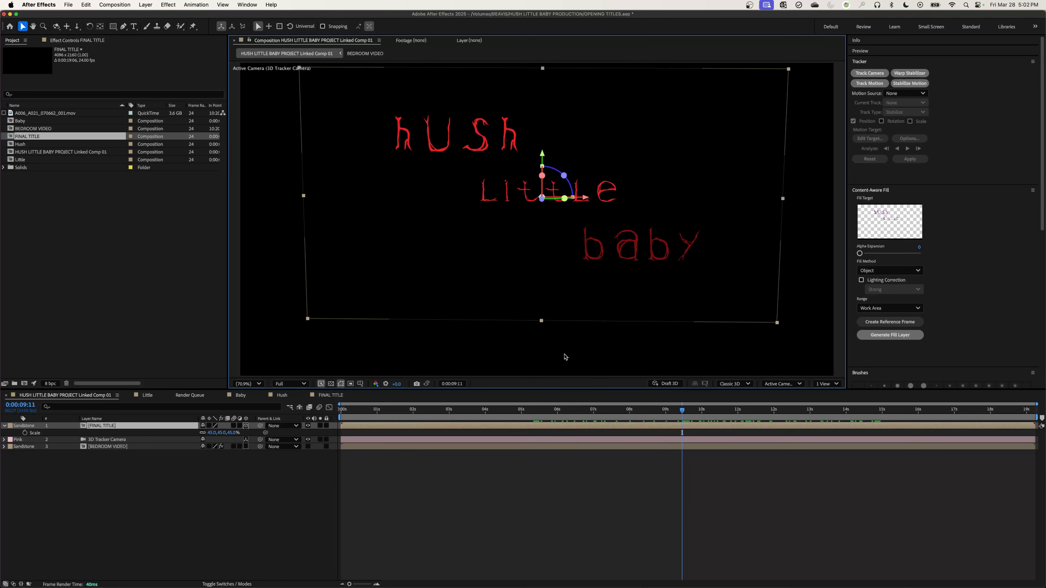
Switch to Premiere Pro, enlarge the timeline around the 1E T3 clip and select the linked title clip above it.
{"action": "key", "text": "super+Tab"}
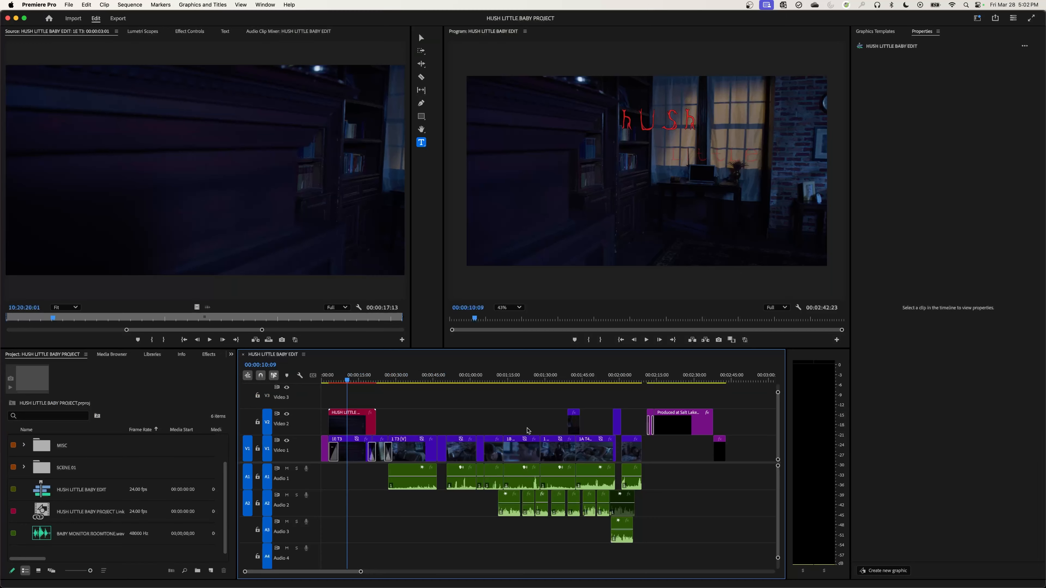
{"action": "left_click", "coordinate": [357, 458]}
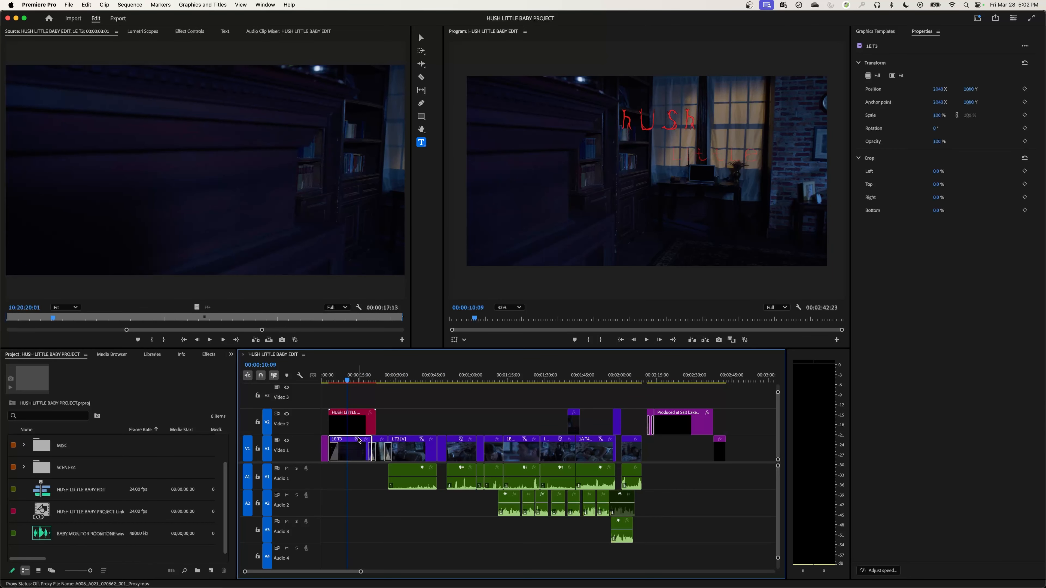
{"action": "key", "text": "="}
{"action": "key", "text": "="}
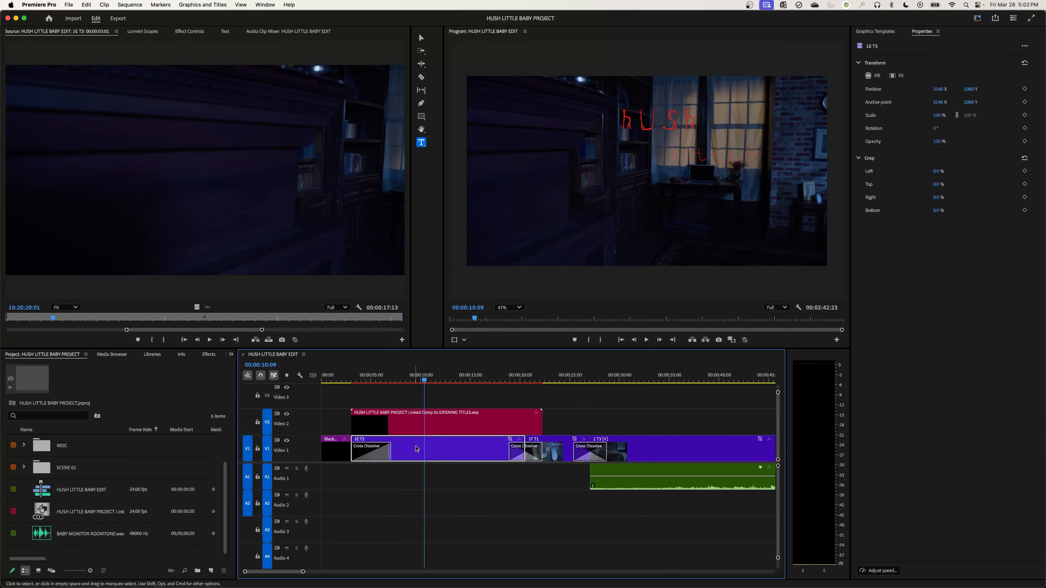
{"action": "left_click", "coordinate": [441, 426]}
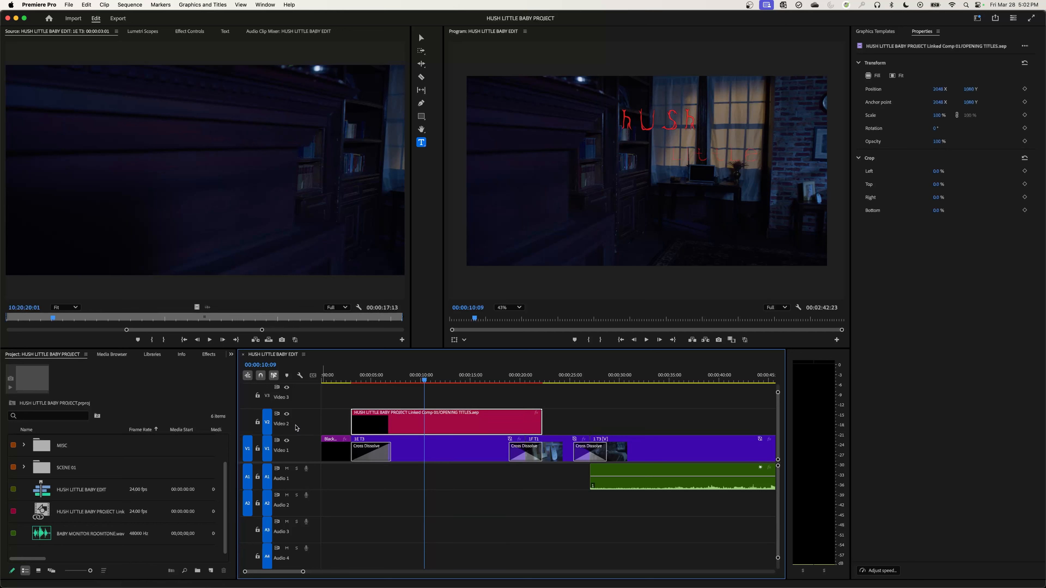
Temporarily hide the Video 1 track to check the titles without footage at 00:00:10:00, and show the track again.
{"action": "left_click", "coordinate": [288, 415]}
{"action": "left_click", "coordinate": [289, 416]}
{"action": "left_click", "coordinate": [288, 440]}
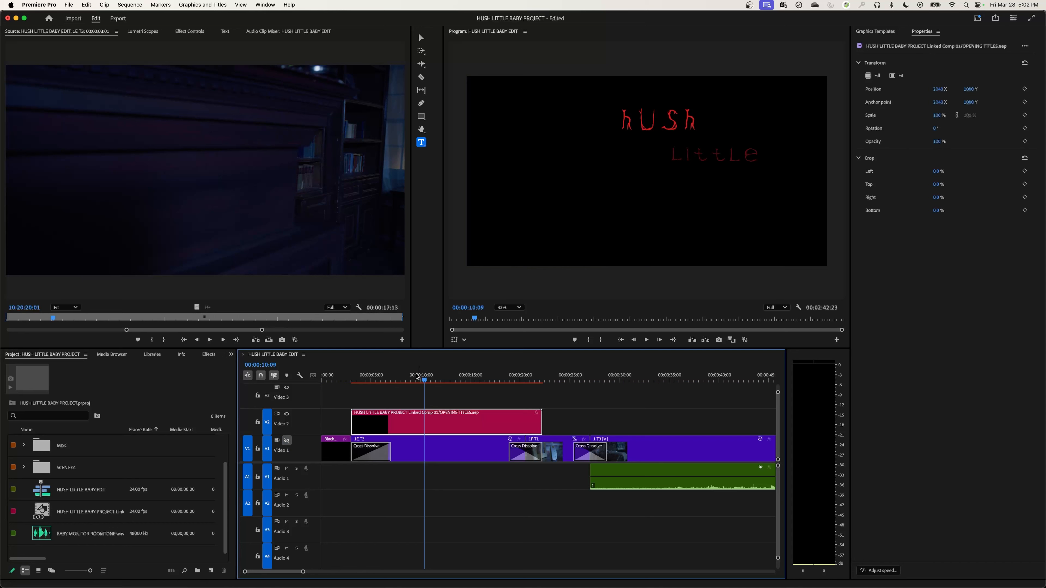
{"action": "mouse_move", "coordinate": [404, 381]}
{"action": "left_mouse_down"}
{"action": "mouse_move", "coordinate": [376, 385]}
{"action": "mouse_move", "coordinate": [480, 387]}
{"action": "mouse_move", "coordinate": [421, 391]}
{"action": "left_mouse_up"}
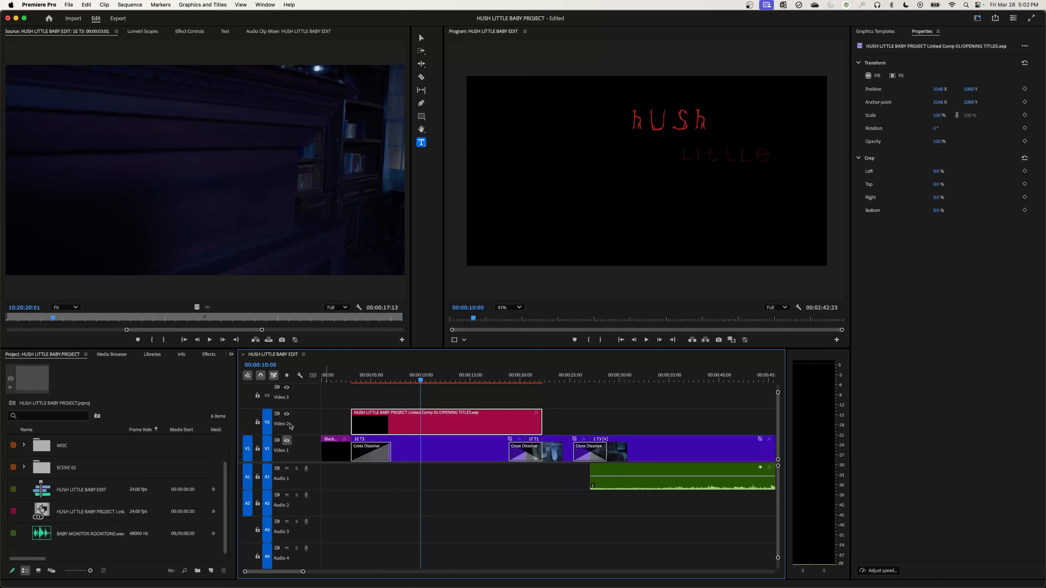
{"action": "left_click", "coordinate": [287, 440]}
Play the opening of the edit to review the titles over the 1E T3 footage, and select the linked title clip.
{"action": "left_click_drag", "start_coordinate": [421, 380], "coordinate": [375, 390]}
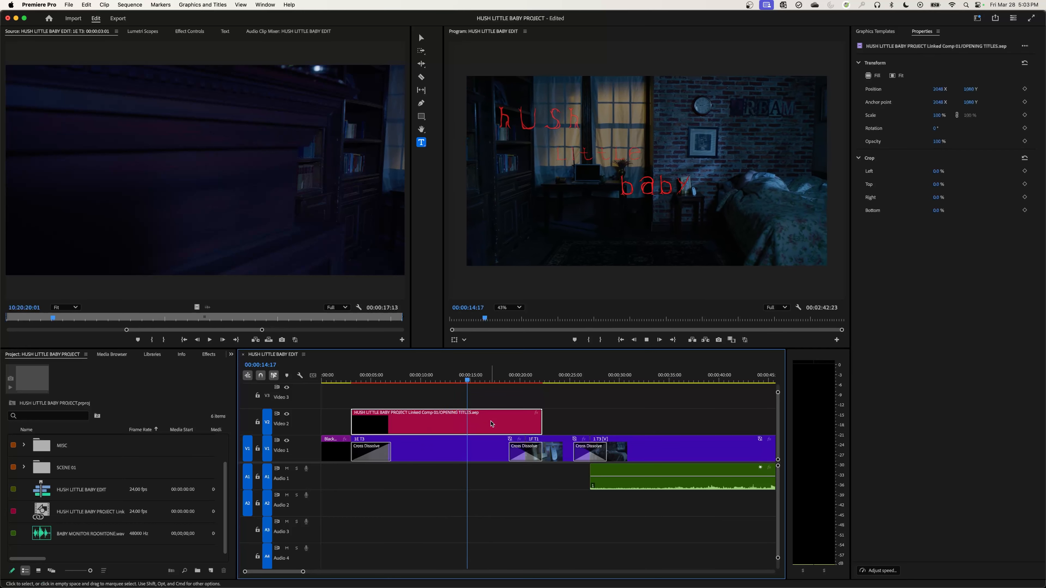
{"action": "left_click", "coordinate": [459, 448]}
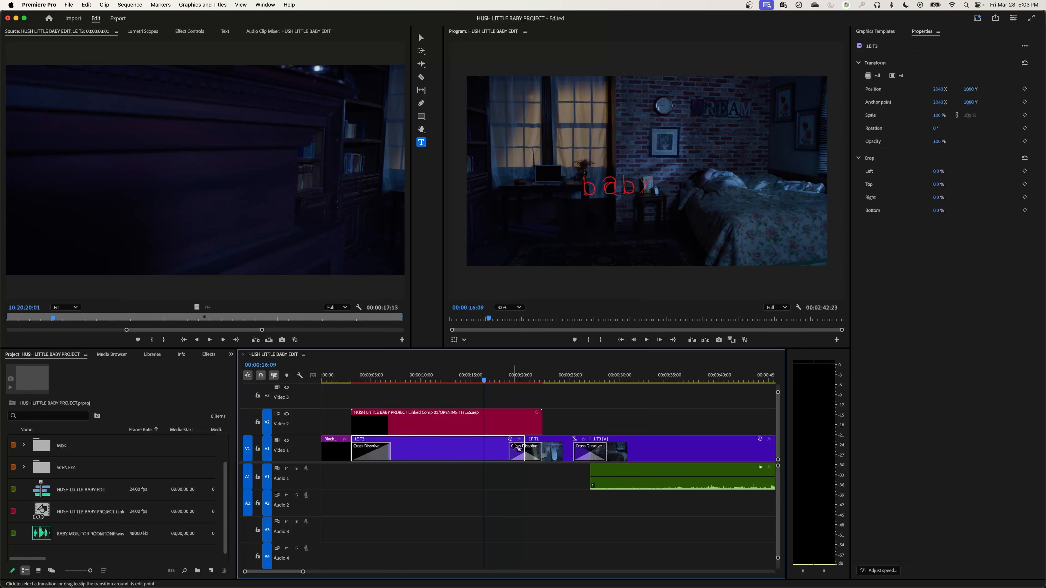
{"action": "left_click", "coordinate": [483, 421]}
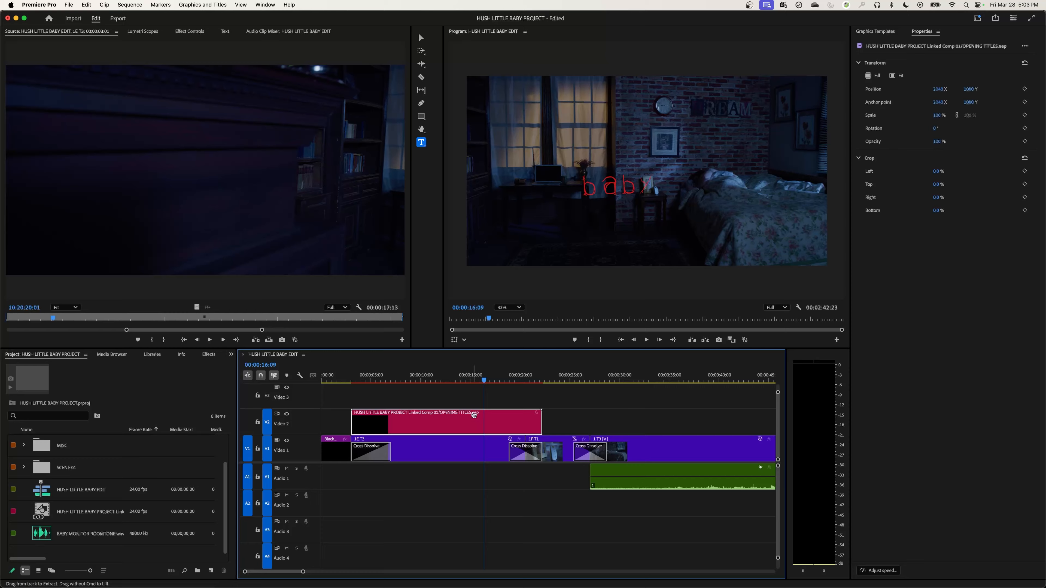
Open the linked title clip in After Effects, save the OPENING TITLES project and quit back to the Premiere Pro edit.
{"action": "double_click", "coordinate": [474, 414]}
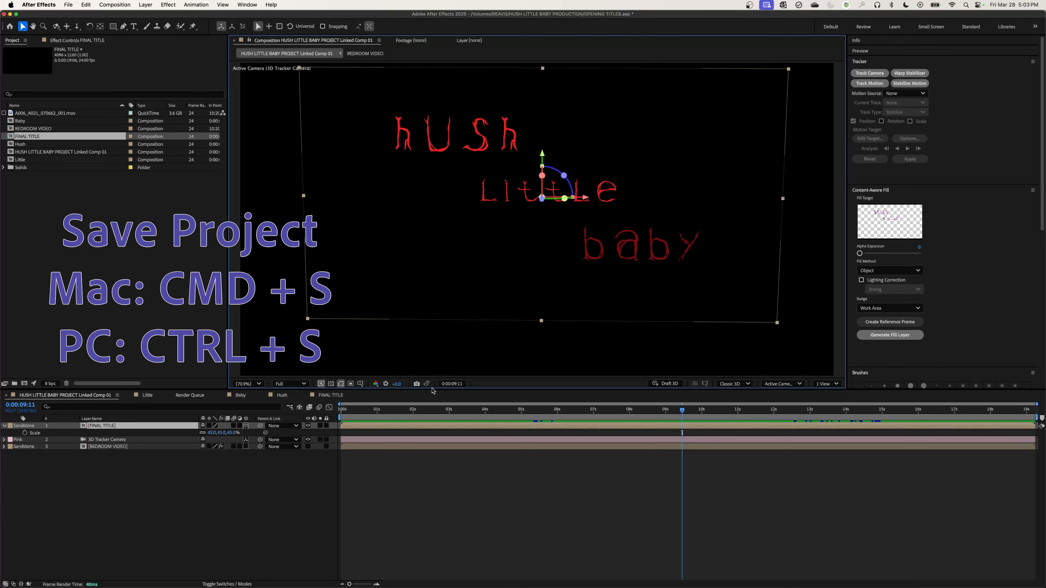
{"action": "key", "text": "super+s"}
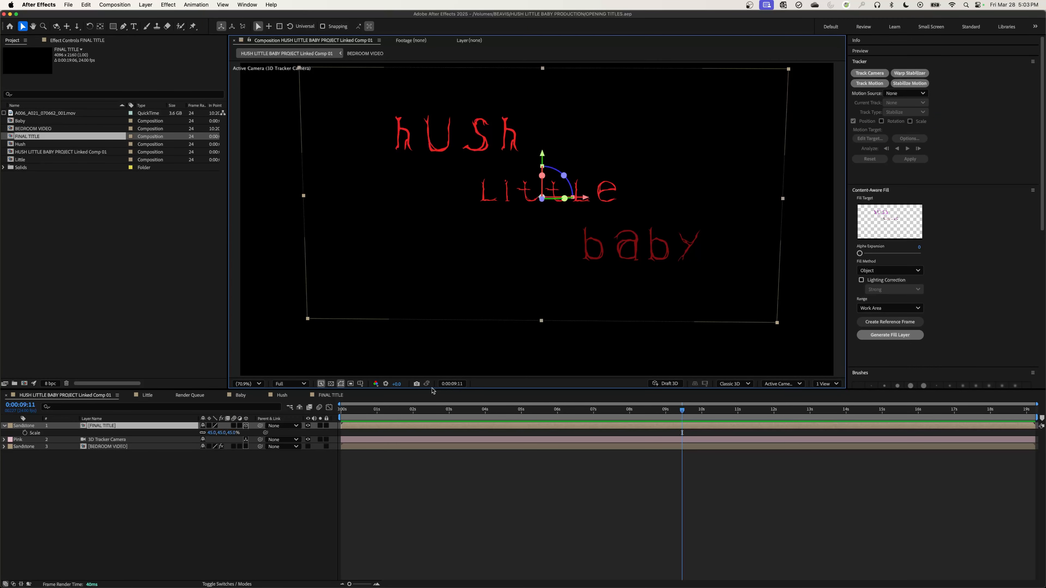
{"action": "key", "text": "super+q"}
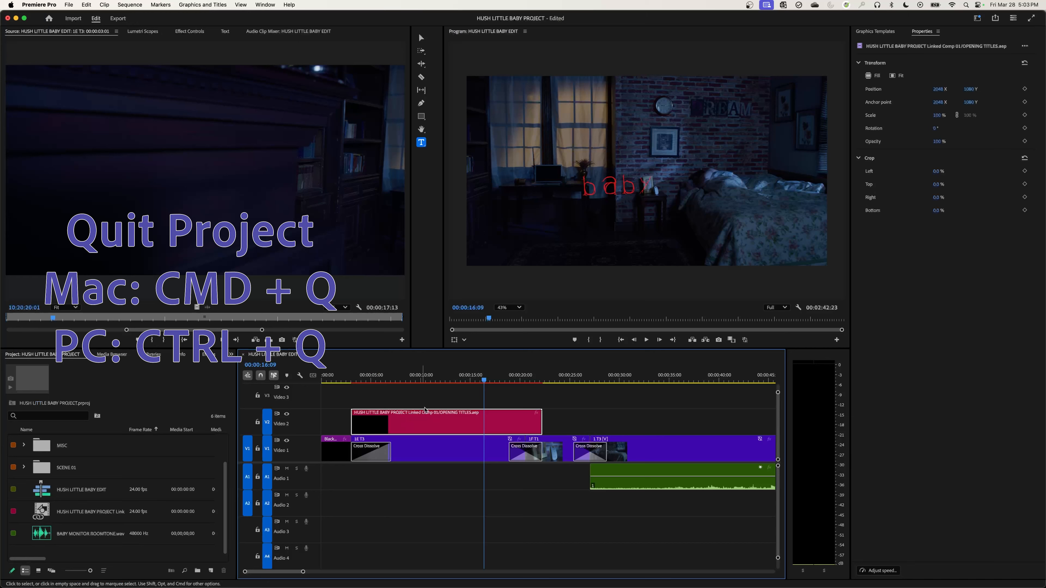
{"action": "left_click", "coordinate": [462, 401]}
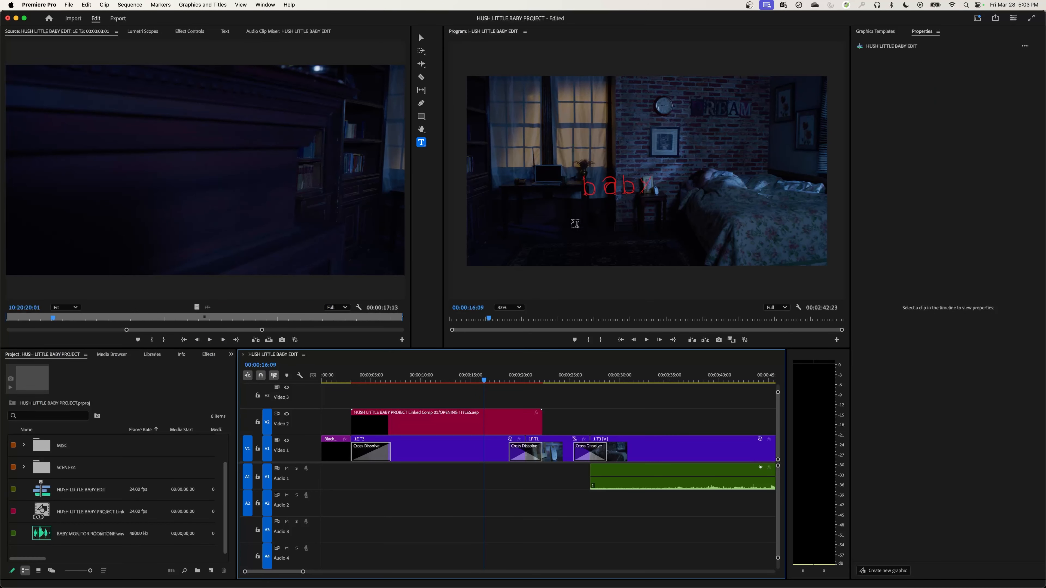
Move to 00:00:12:09 in the edit and open the linked title clip's original composition in After Effects.
{"action": "left_click_drag", "start_coordinate": [484, 383], "coordinate": [444, 383]}
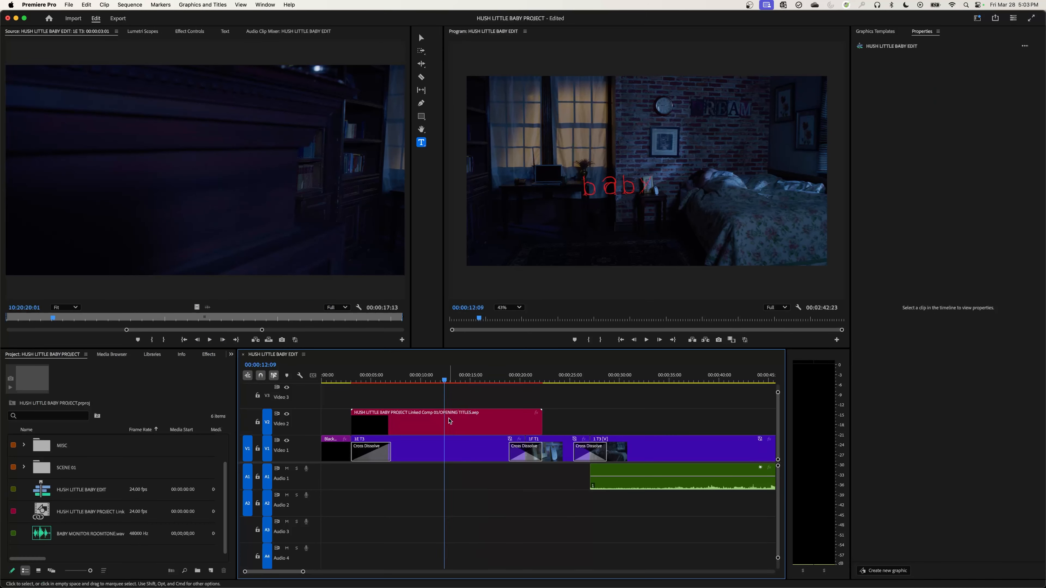
{"action": "right_click", "coordinate": [459, 426]}
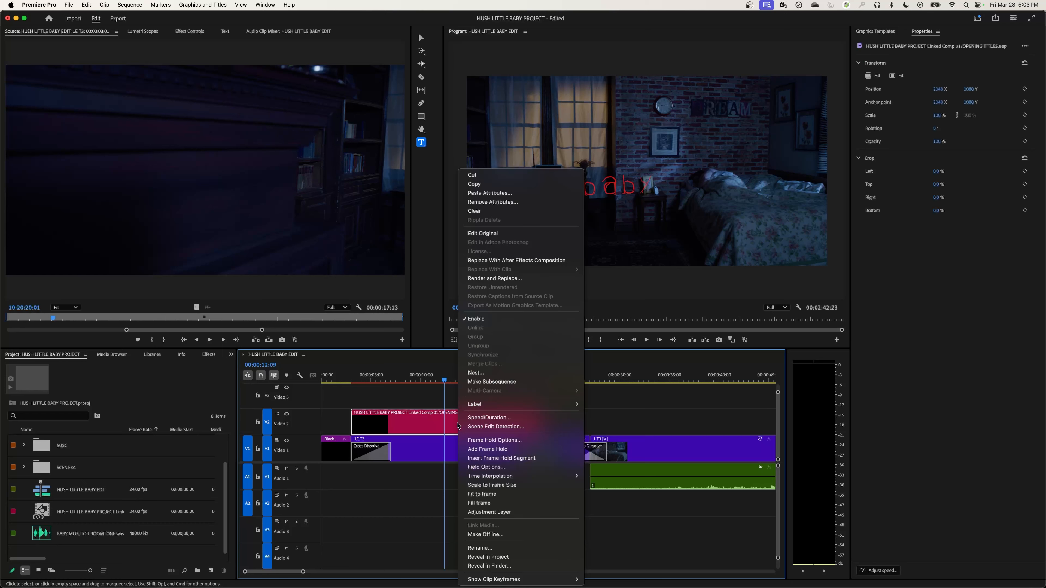
{"action": "left_click", "coordinate": [509, 235]}
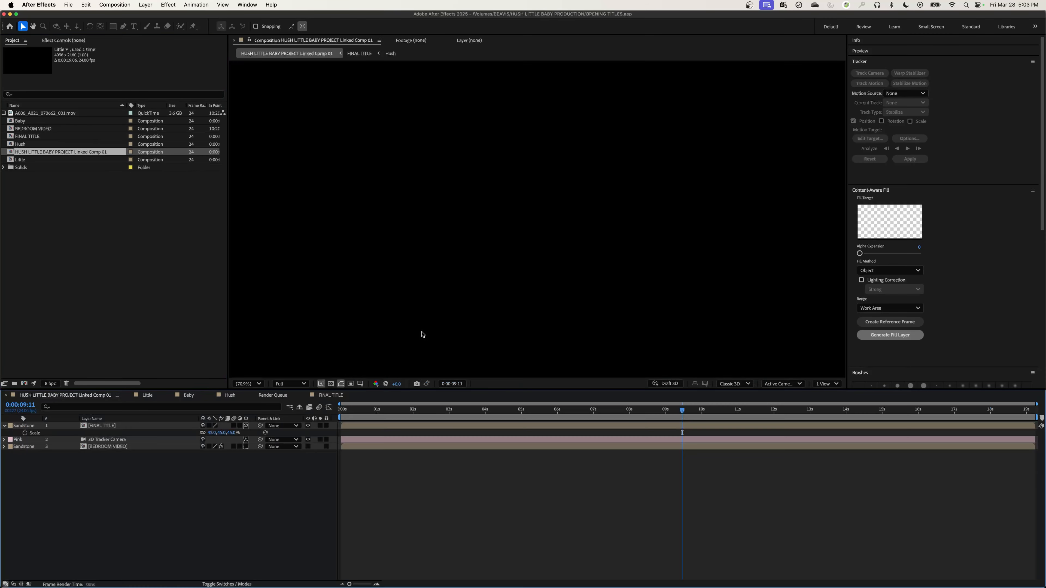
{"action": "left_click", "coordinate": [625, 255]}
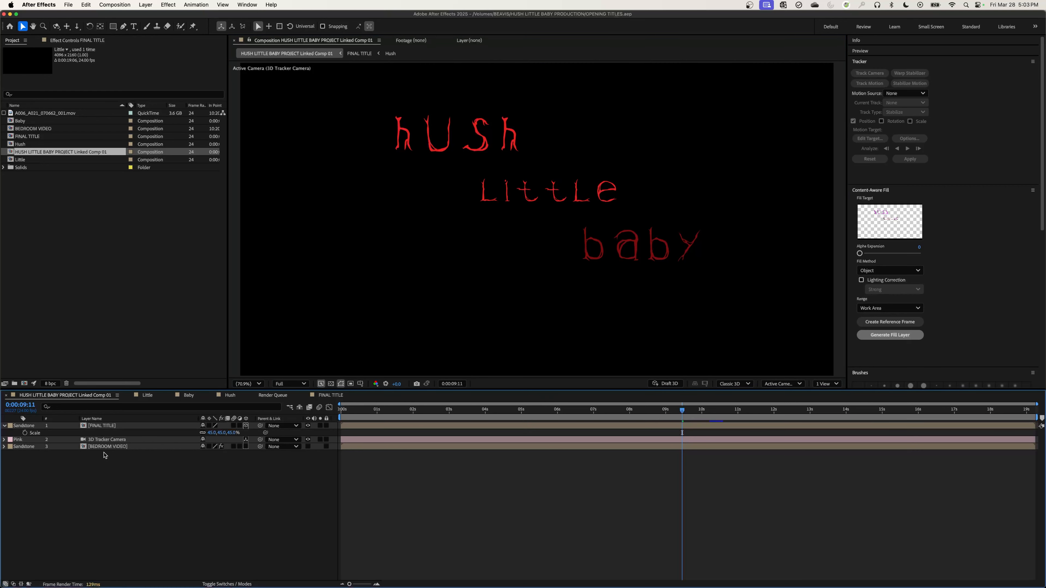
Change the text in FINAL TITLE's nested Baby composition to Babies, and check the linked clip in the Premiere Pro edit.
{"action": "double_click", "coordinate": [88, 429]}
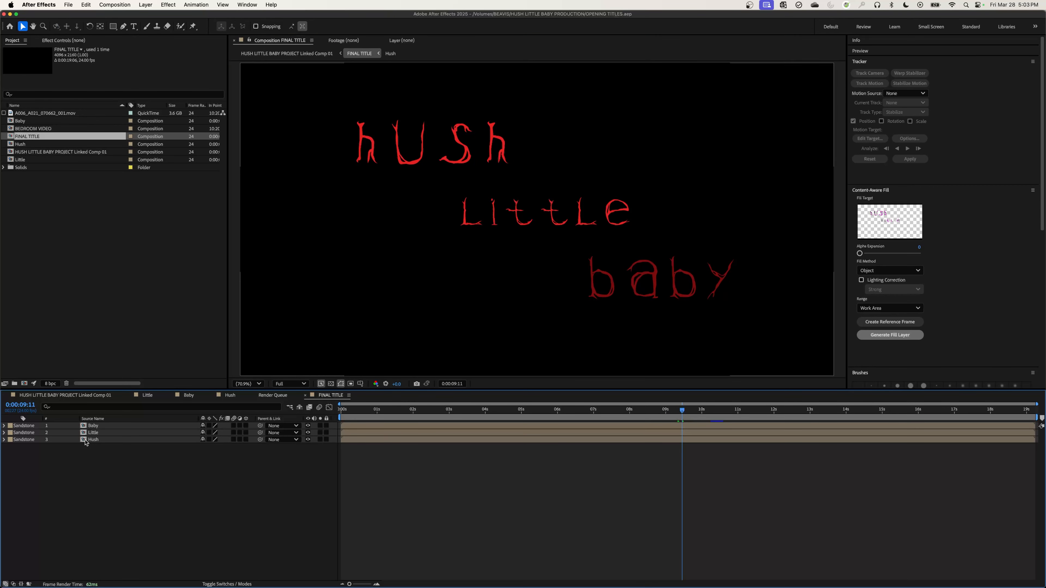
{"action": "double_click", "coordinate": [86, 426]}
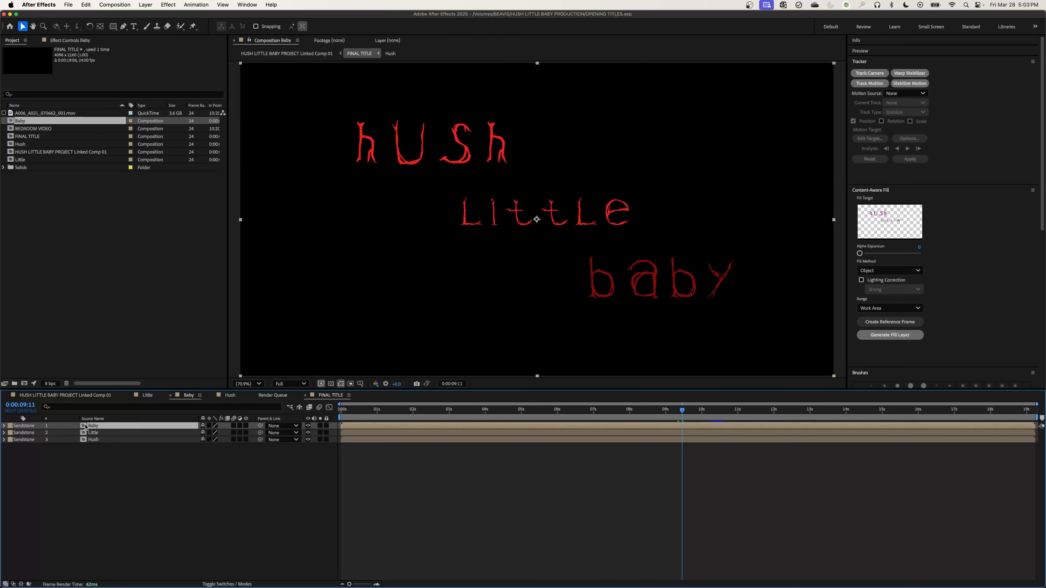
{"action": "double_click", "coordinate": [652, 284]}
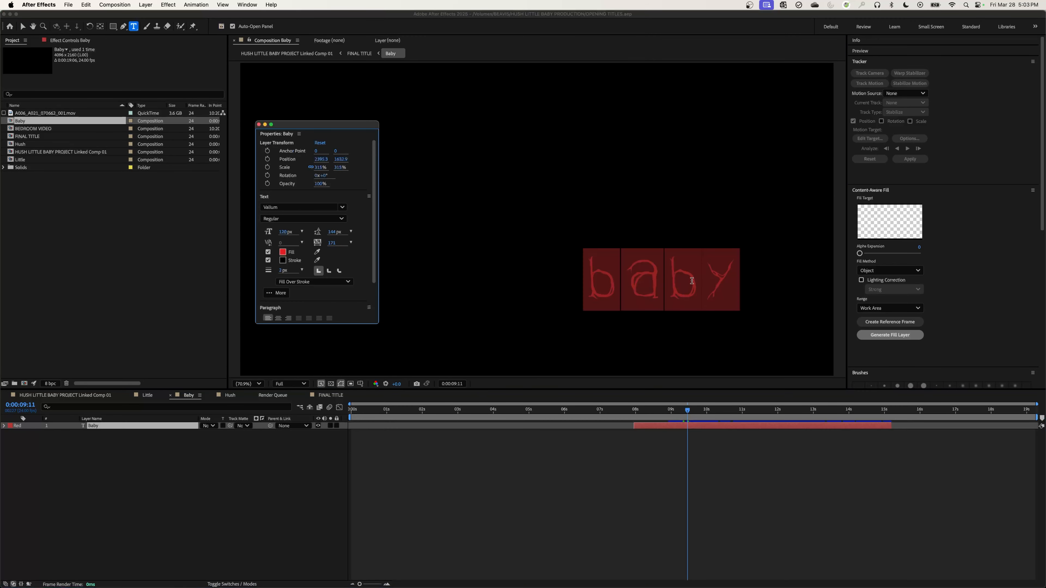
{"action": "left_click", "coordinate": [711, 281]}
{"action": "key", "text": "Delete"}
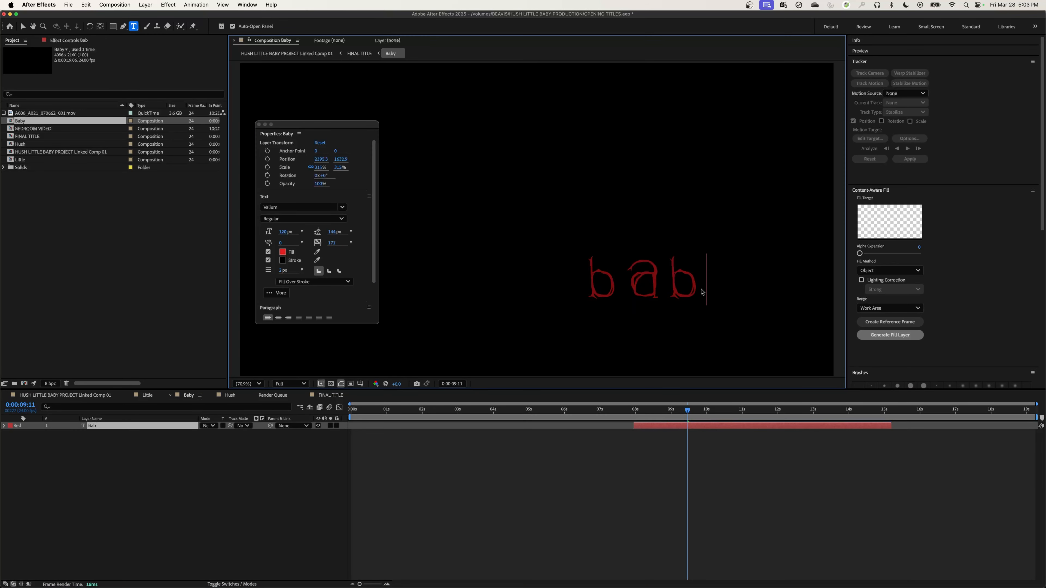
{"action": "type", "text": "is"}
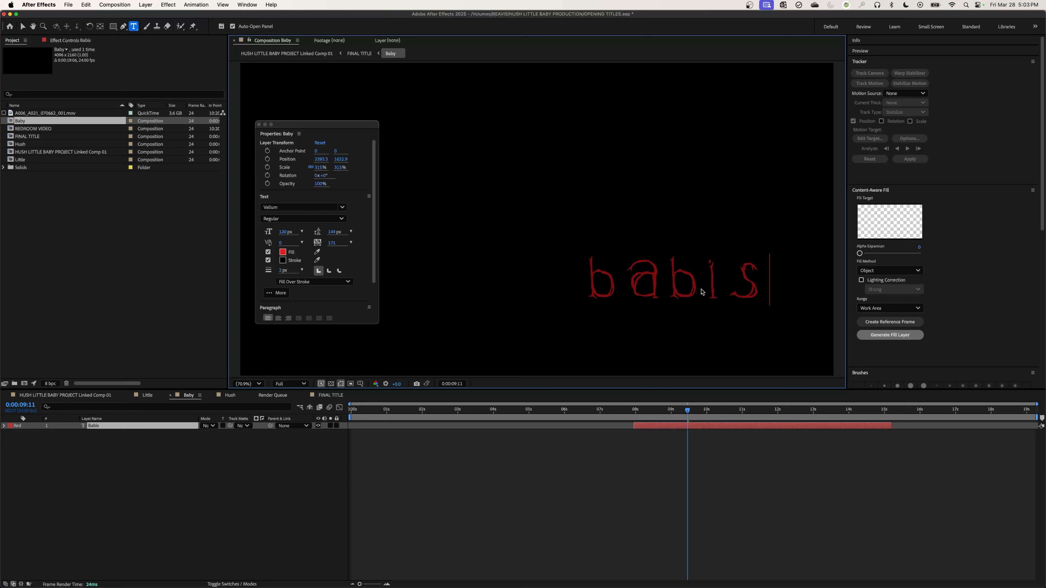
{"action": "key", "text": "BackSpace"}
{"action": "type", "text": "es"}
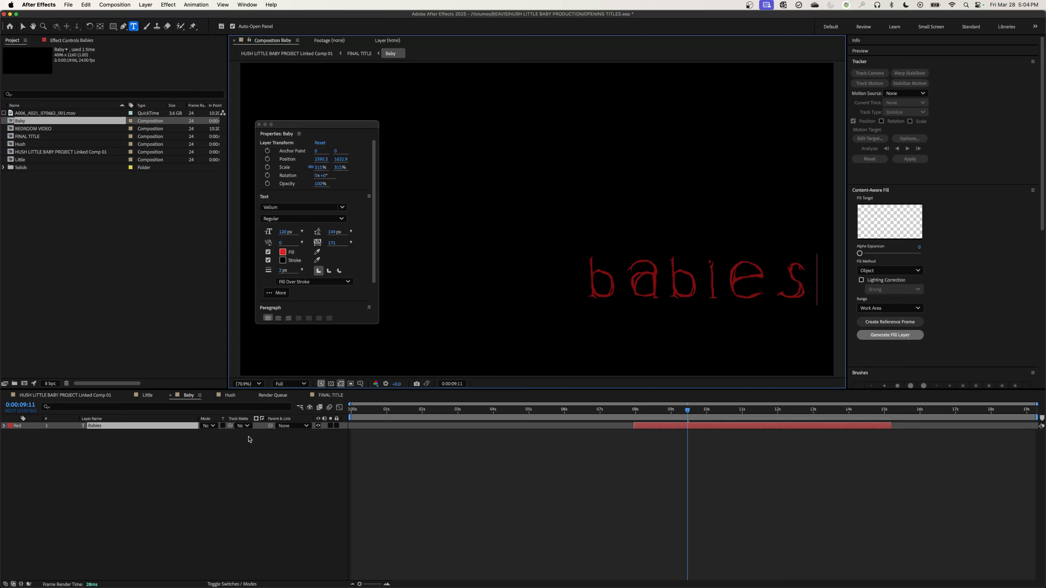
{"action": "key", "text": "super+Tab"}
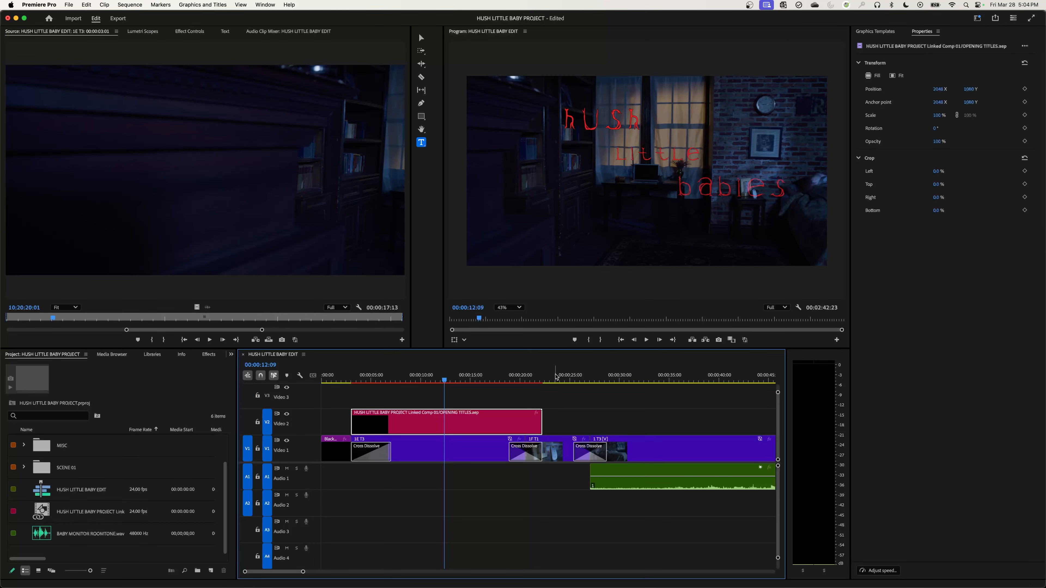
Undo the Babies text change in After Effects, save the OPENING TITLES project and return to the full Premiere Pro edit.
{"action": "key", "text": "super+Tab"}
{"action": "key", "text": "super+z"}
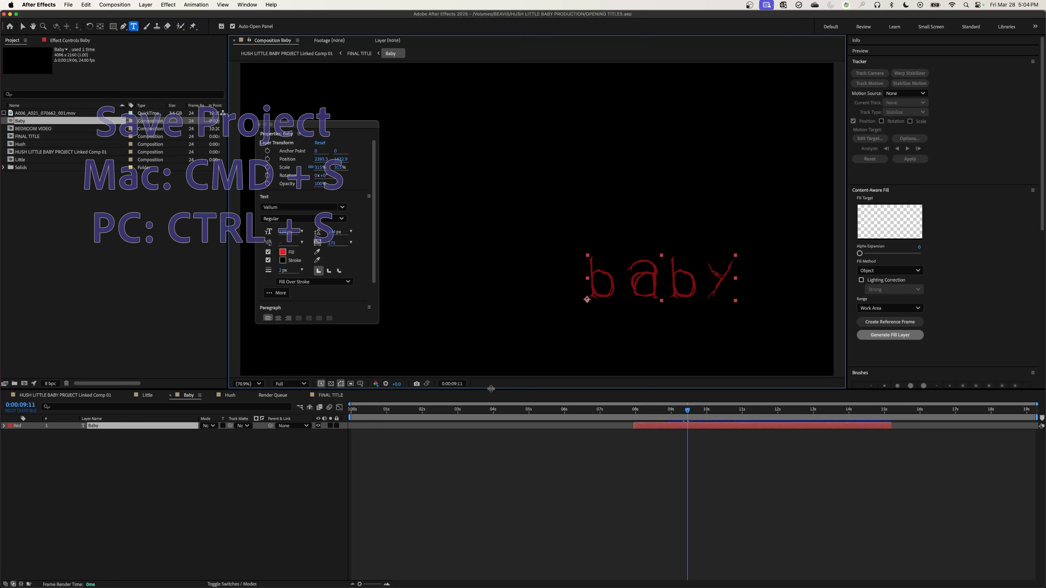
{"action": "key", "text": "super+s"}
{"action": "key", "text": "super+Tab"}
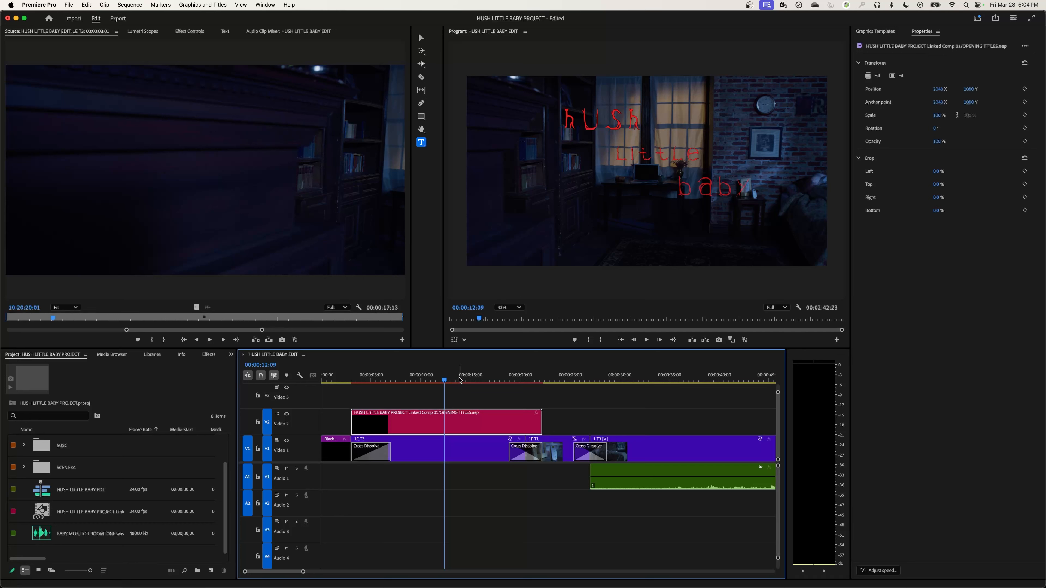
{"action": "key", "text": "backslash"}
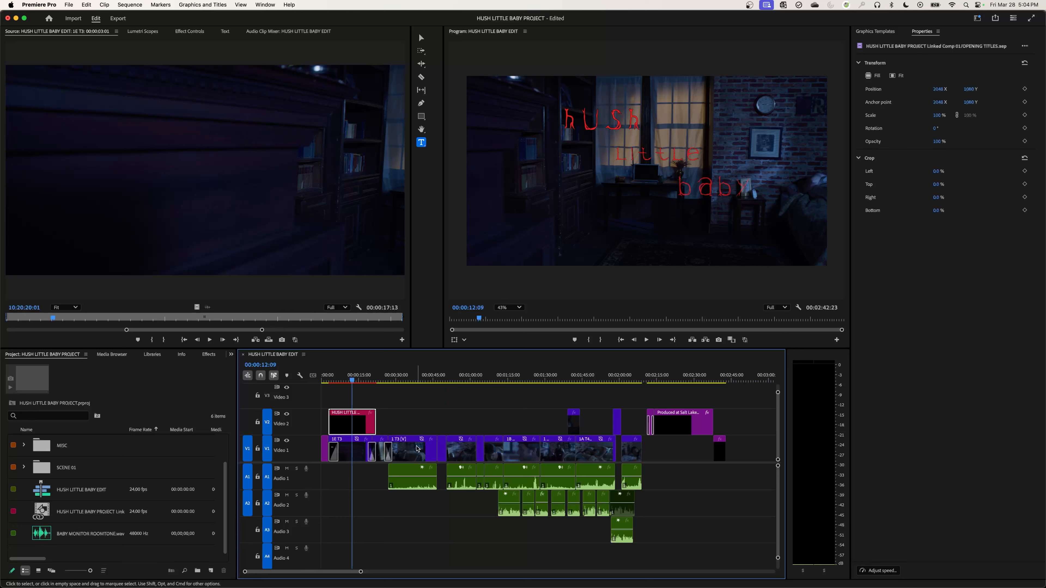